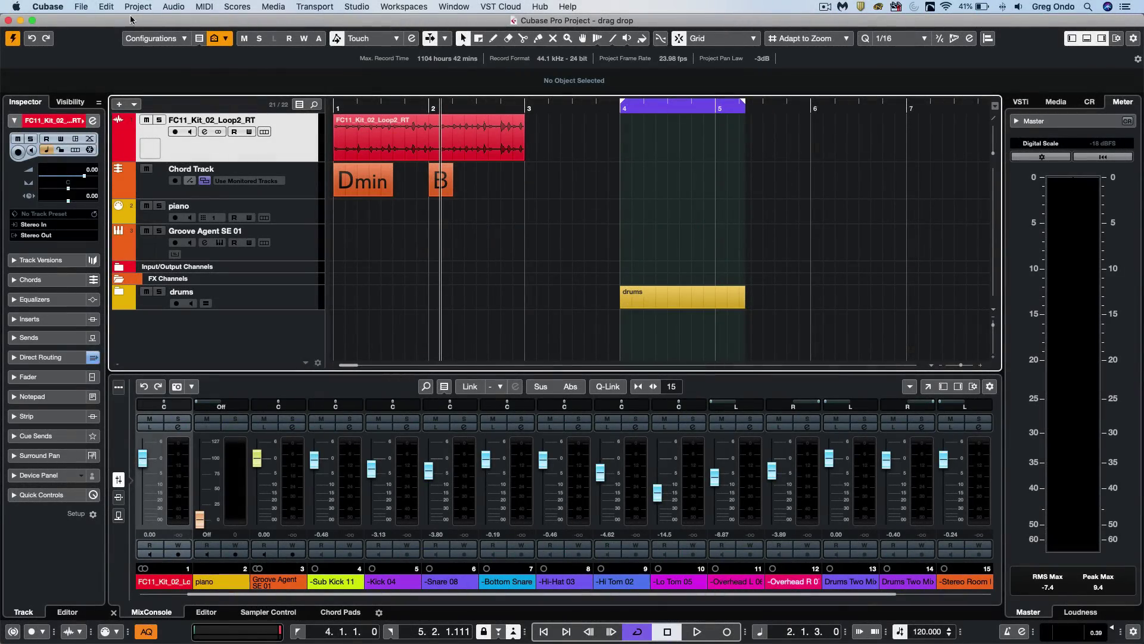
Drag bach-invention-01.mid from the desktop into the project at bar 4, creating three MIDI tracks
drag(98, 20, 168, 20)
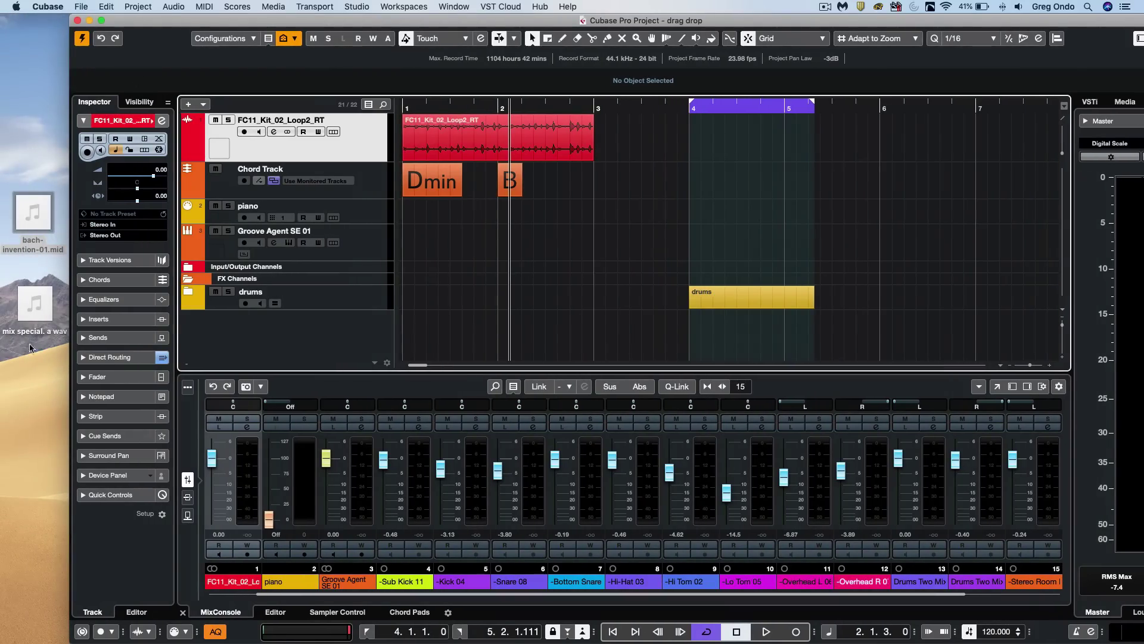
mouse_move(29, 200)
drag(35, 226, 691, 359)
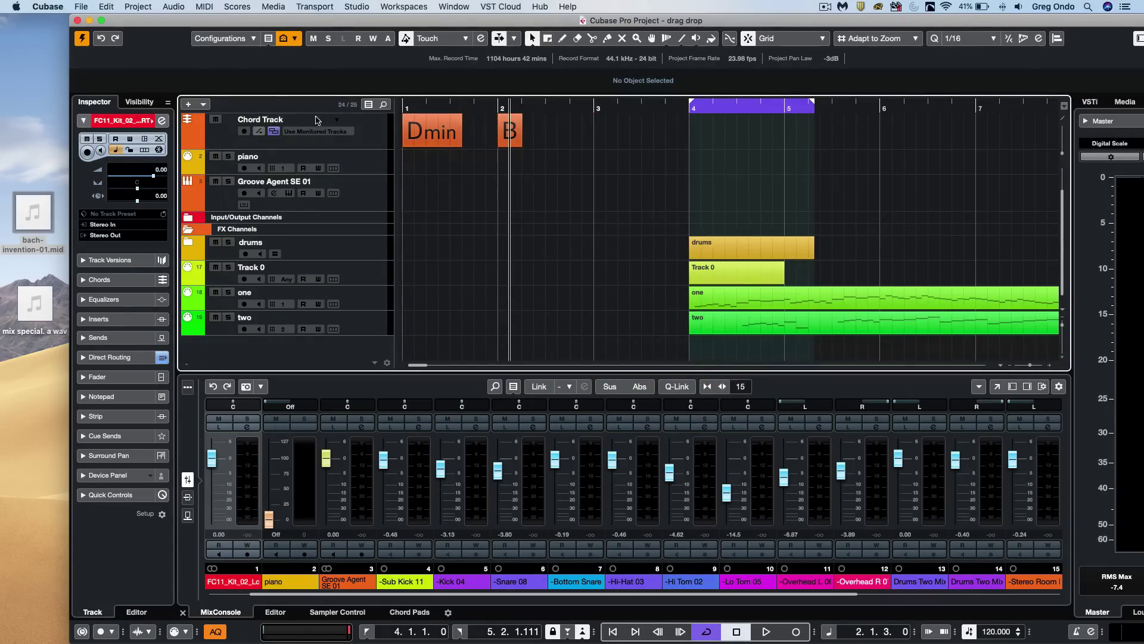
click(102, 20)
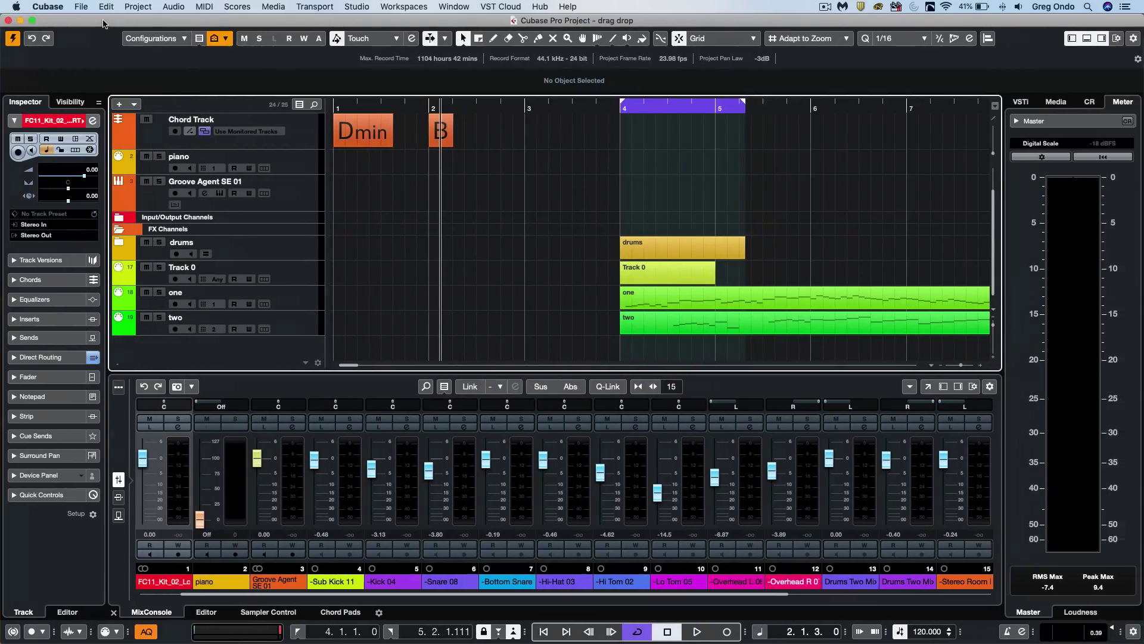
click(55, 12)
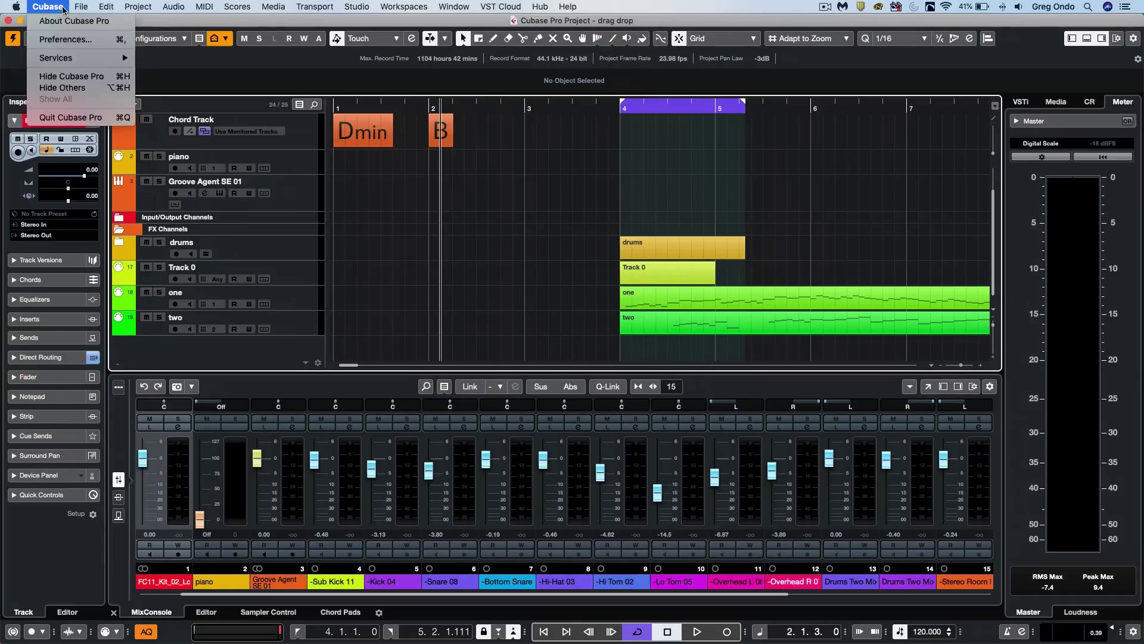
click(55, 41)
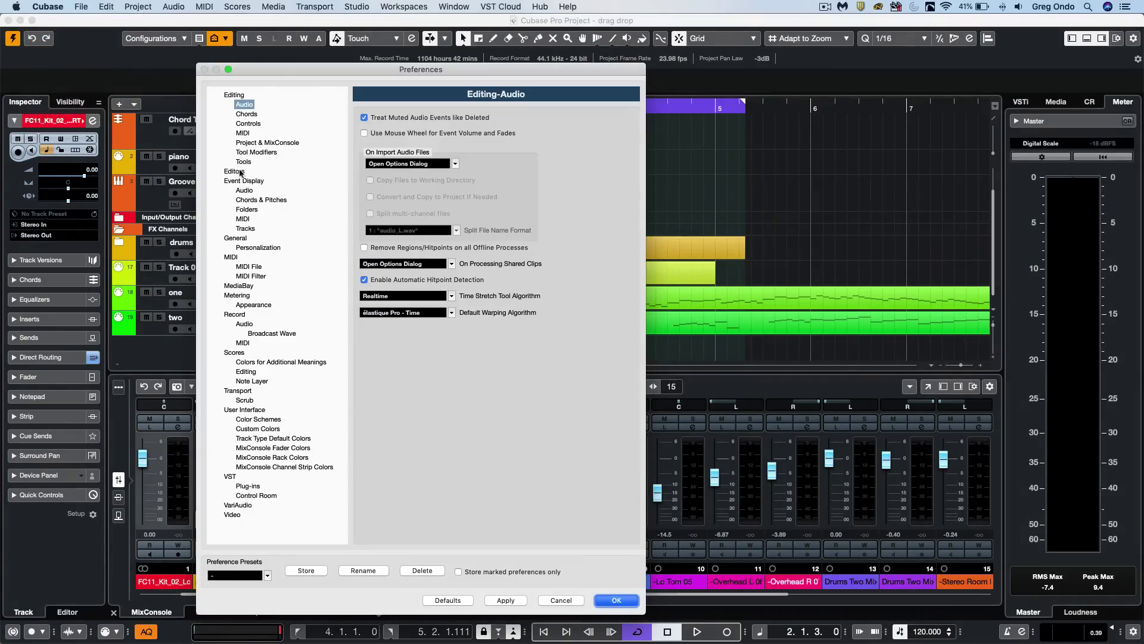
click(231, 257)
click(249, 266)
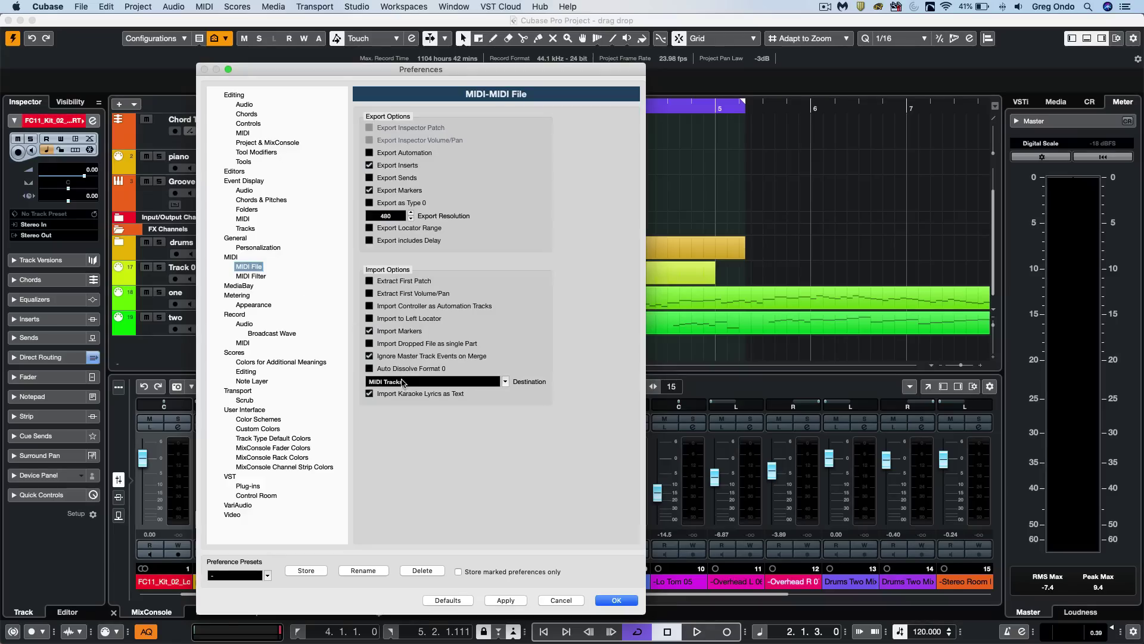
click(409, 382)
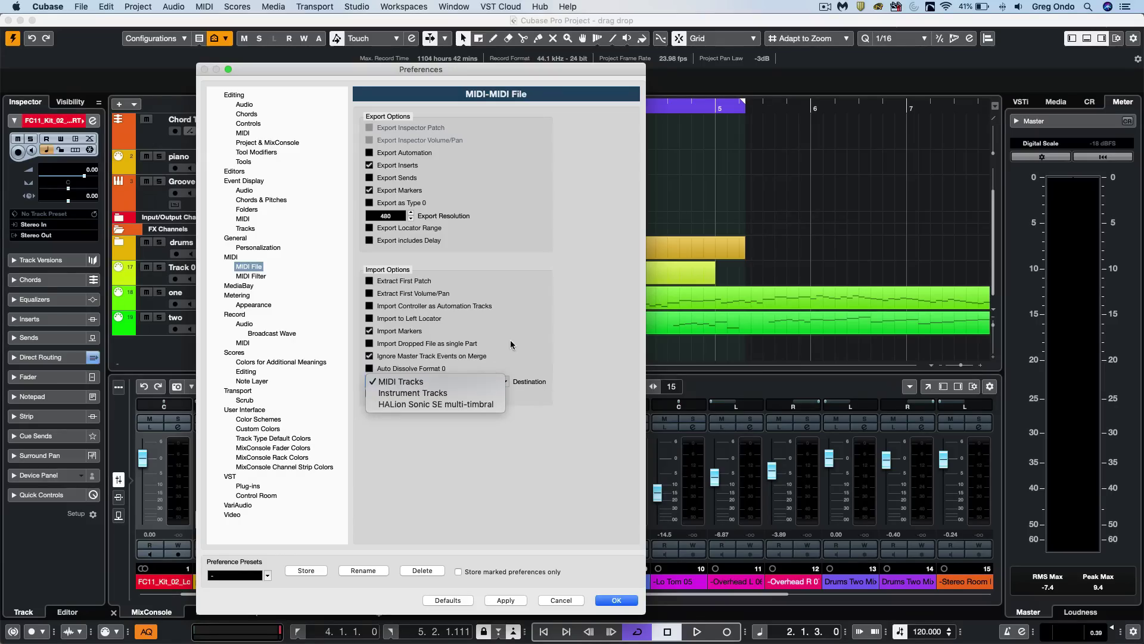
click(614, 601)
click(614, 601)
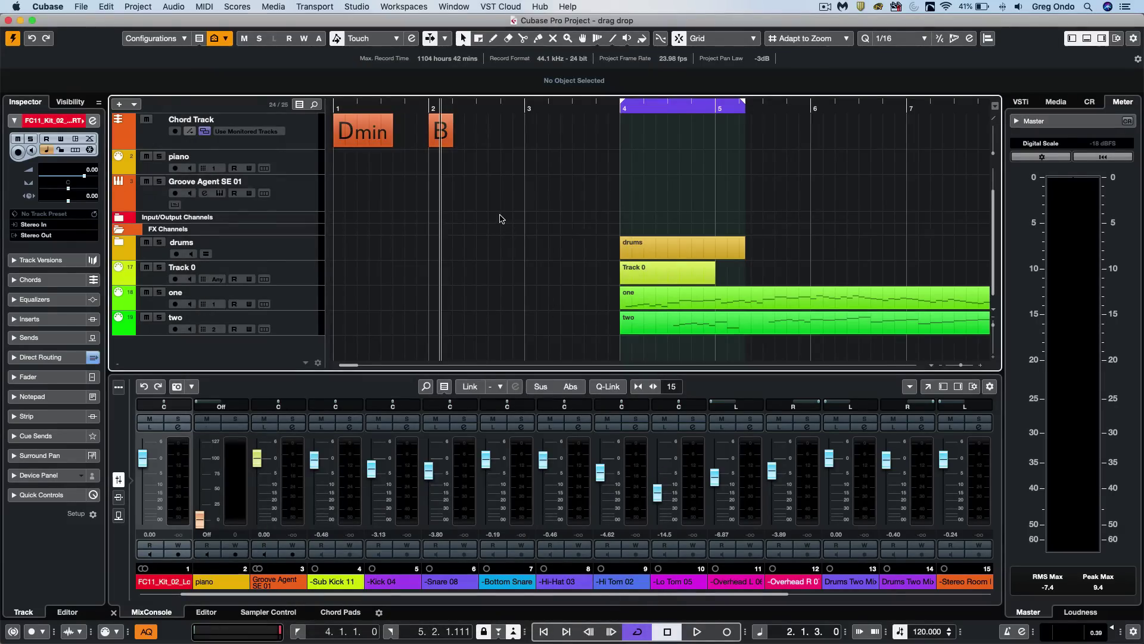
Undo the MIDI import, try the Dmin and B chords on the piano track, then shrink its height
key(super+z)
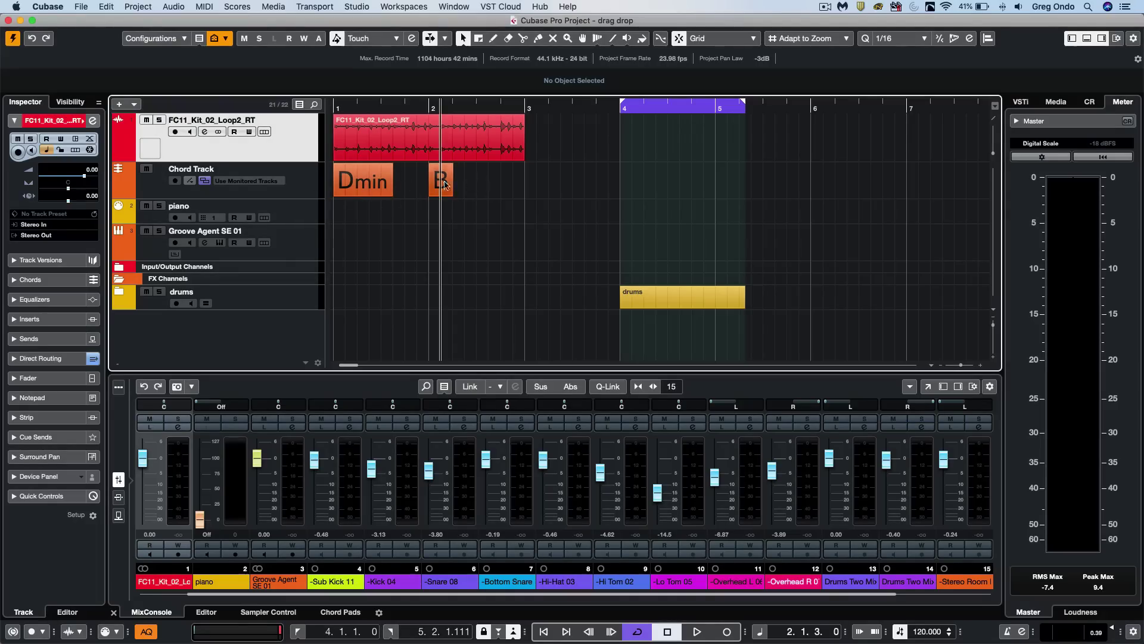
drag(500, 190, 290, 319)
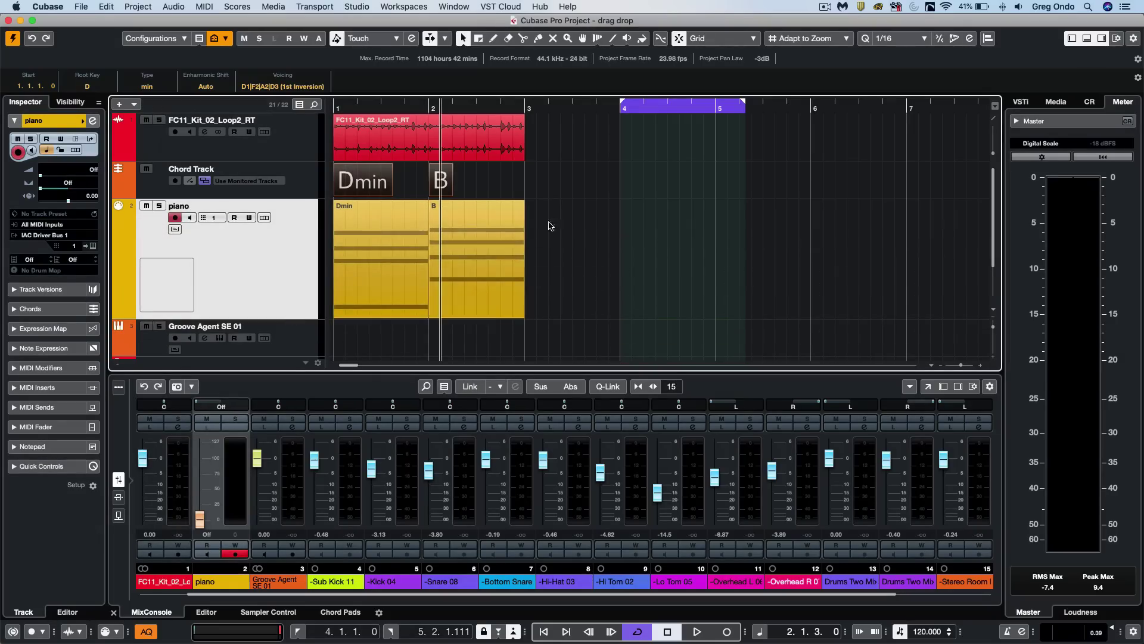
click(432, 210)
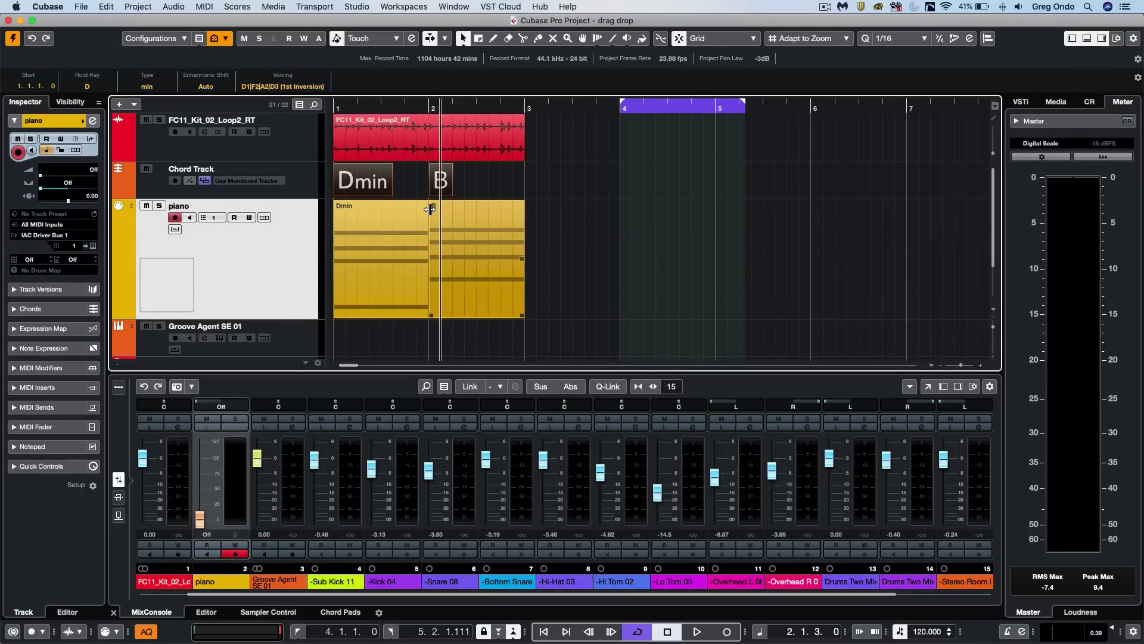
key(super+z)
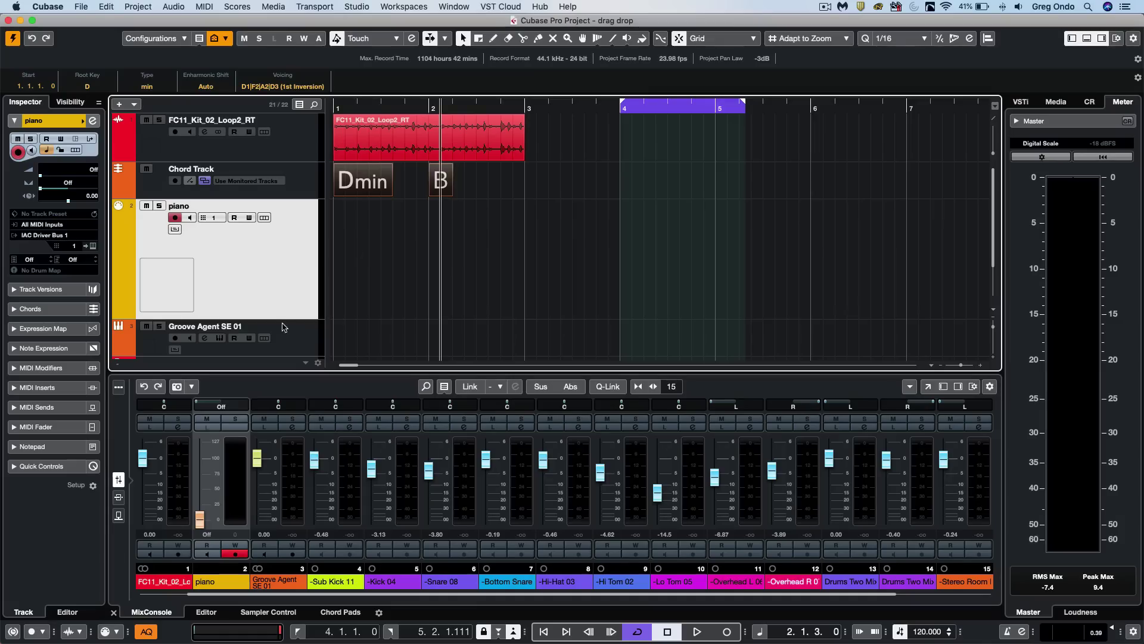
drag(283, 320, 289, 245)
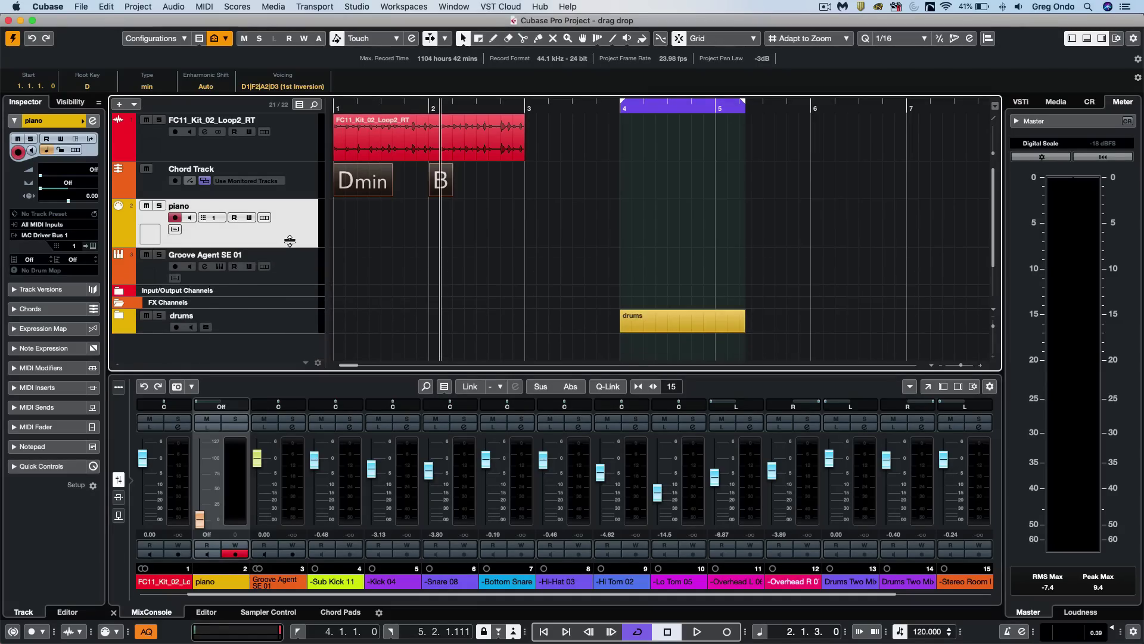
Import mix special. a wav from Finder onto the top track near bar 5, accepting Import Options
key(super+Tab)
key(super+Tab)
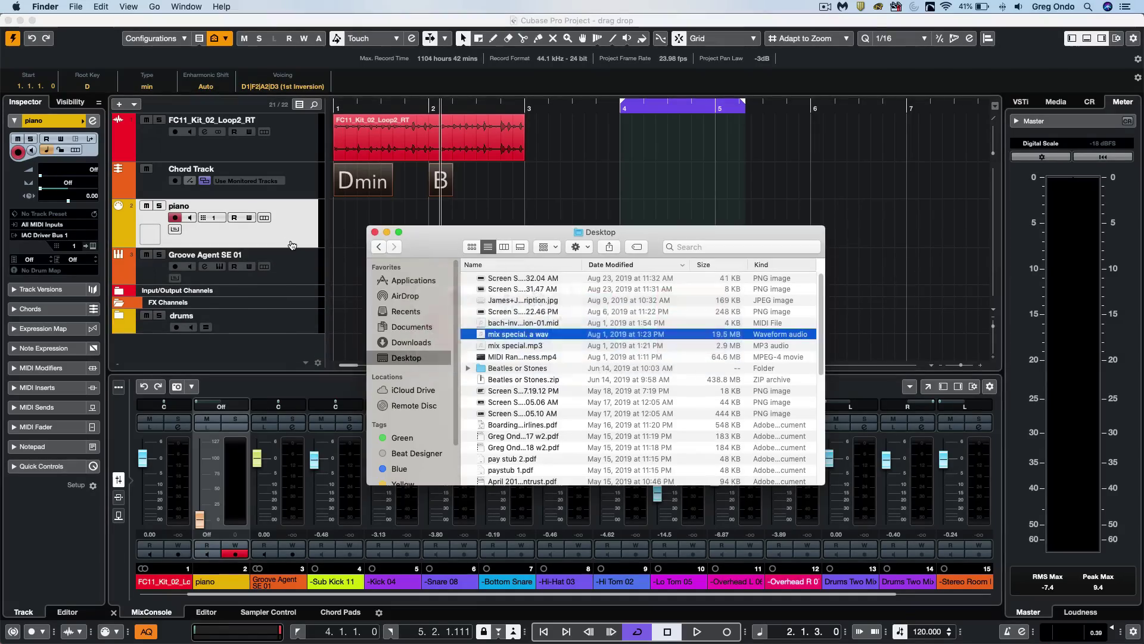
drag(500, 337, 768, 143)
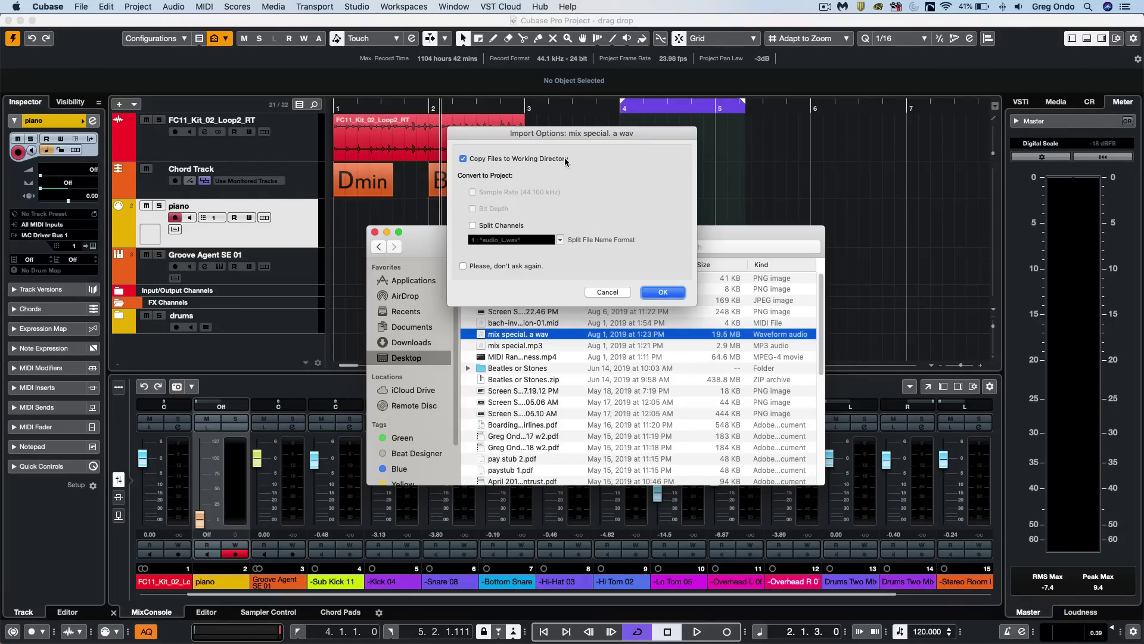
click(663, 292)
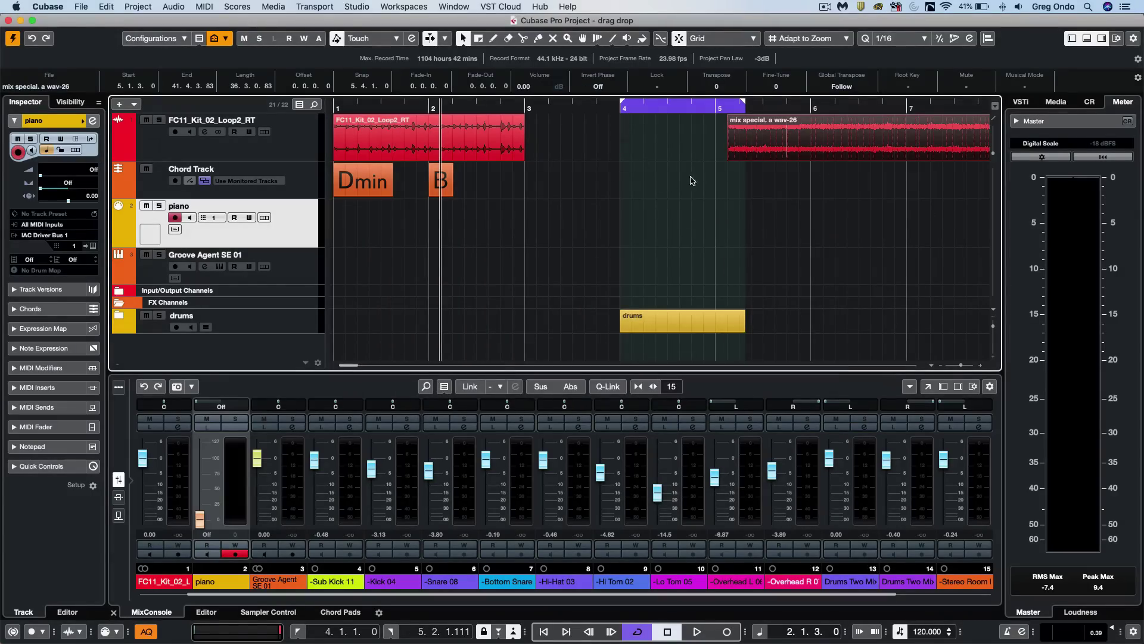
Undo the wav import and leave Editing > Audio's On Import Audio Files at Open Options Dialog
key(super+z)
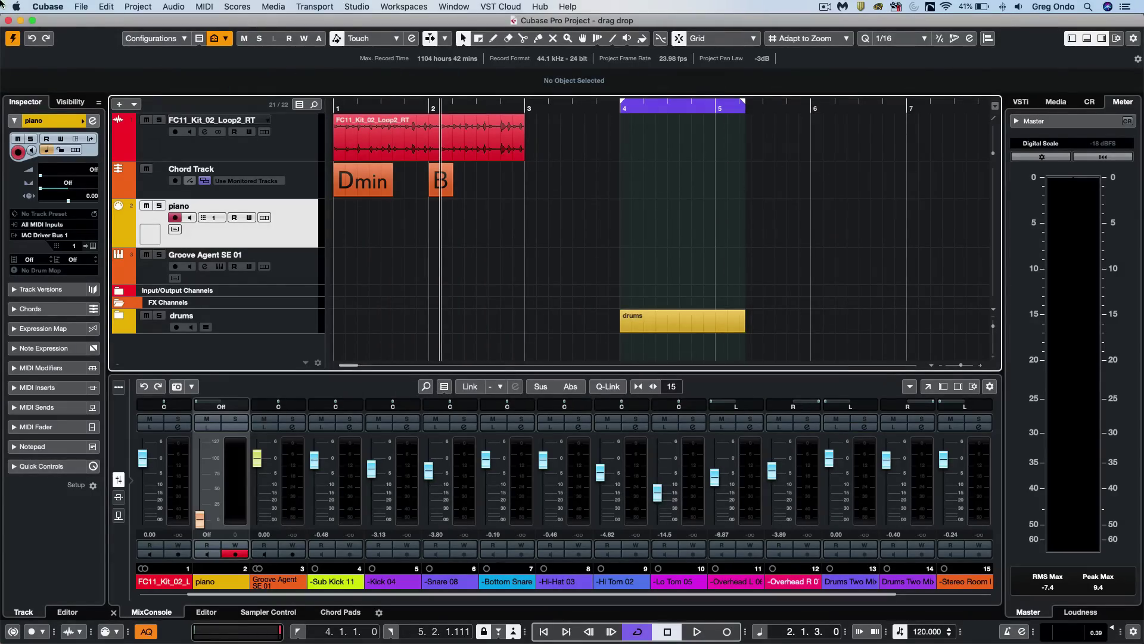
click(48, 8)
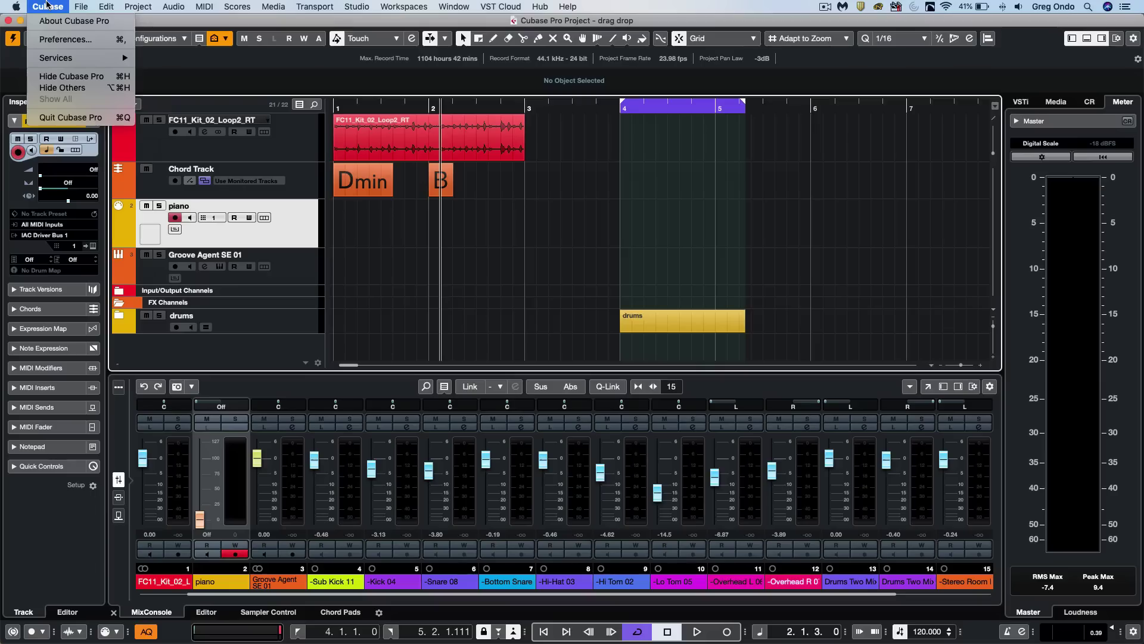
click(54, 39)
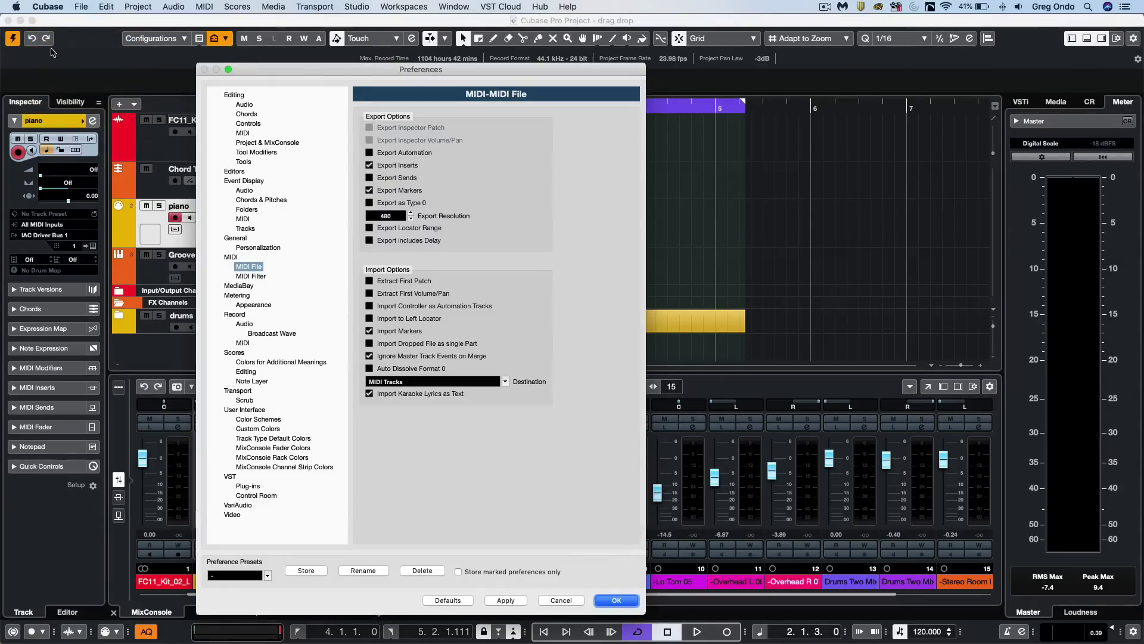
click(242, 105)
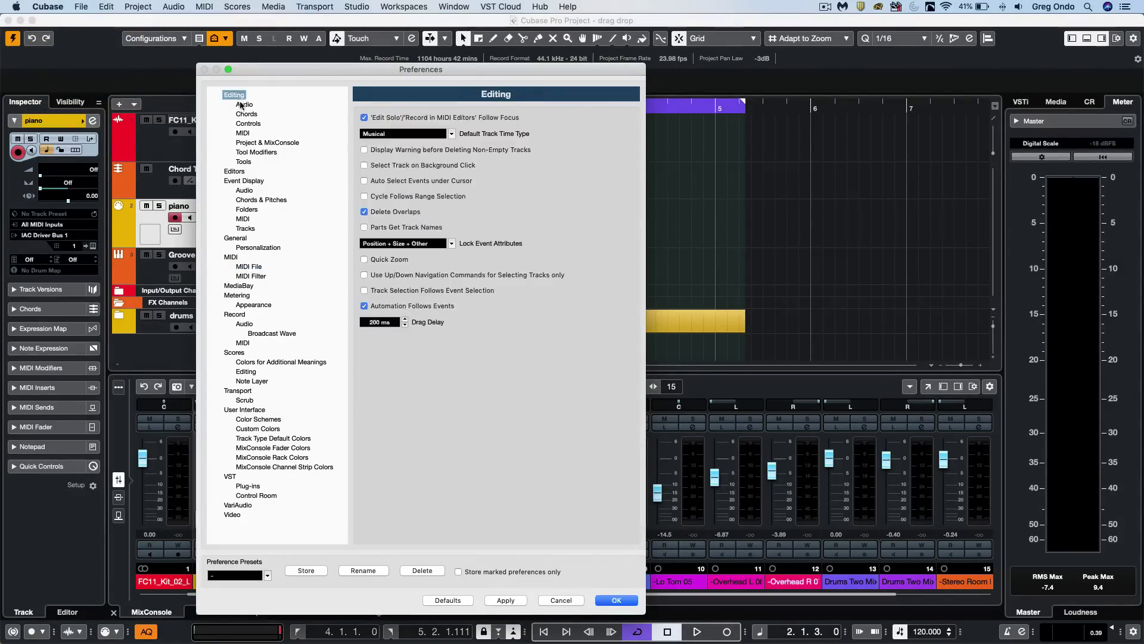
click(390, 164)
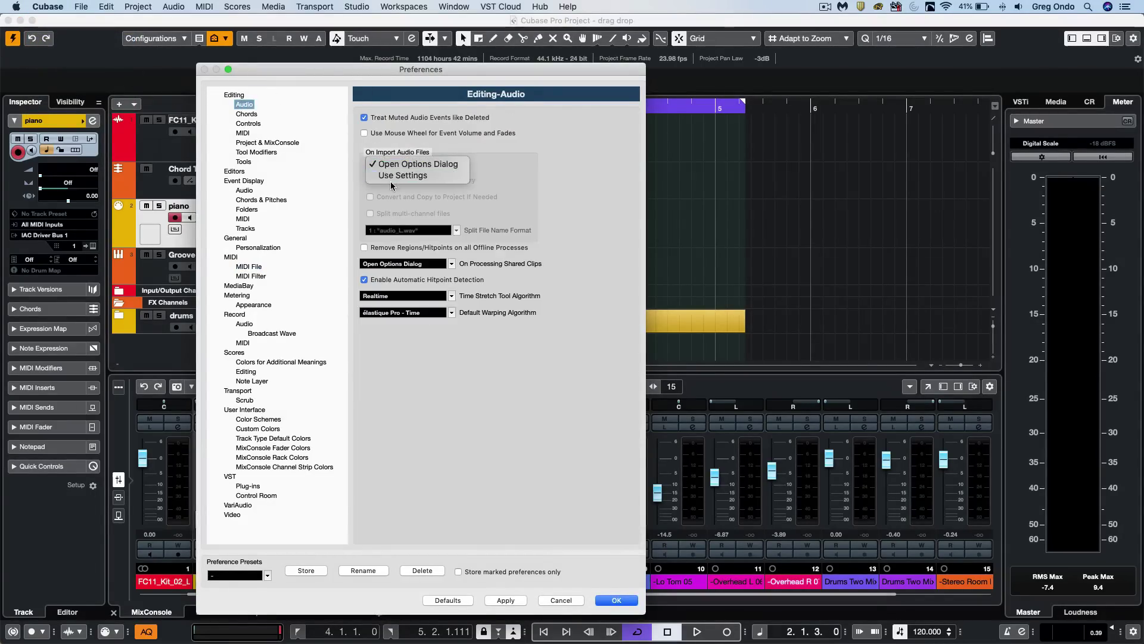
click(393, 174)
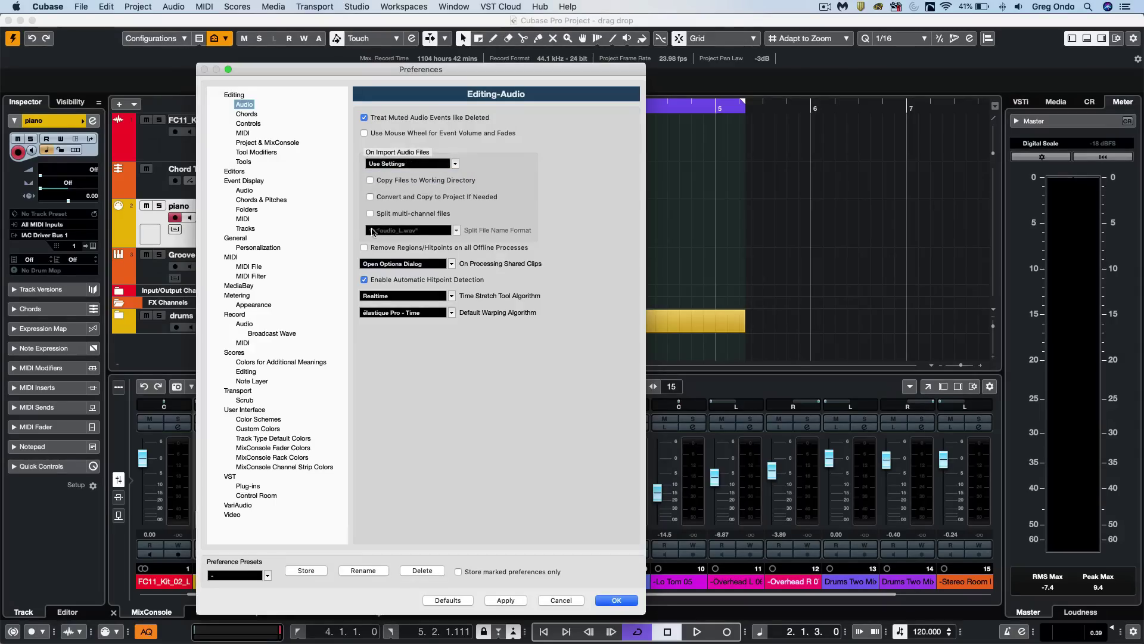
click(405, 163)
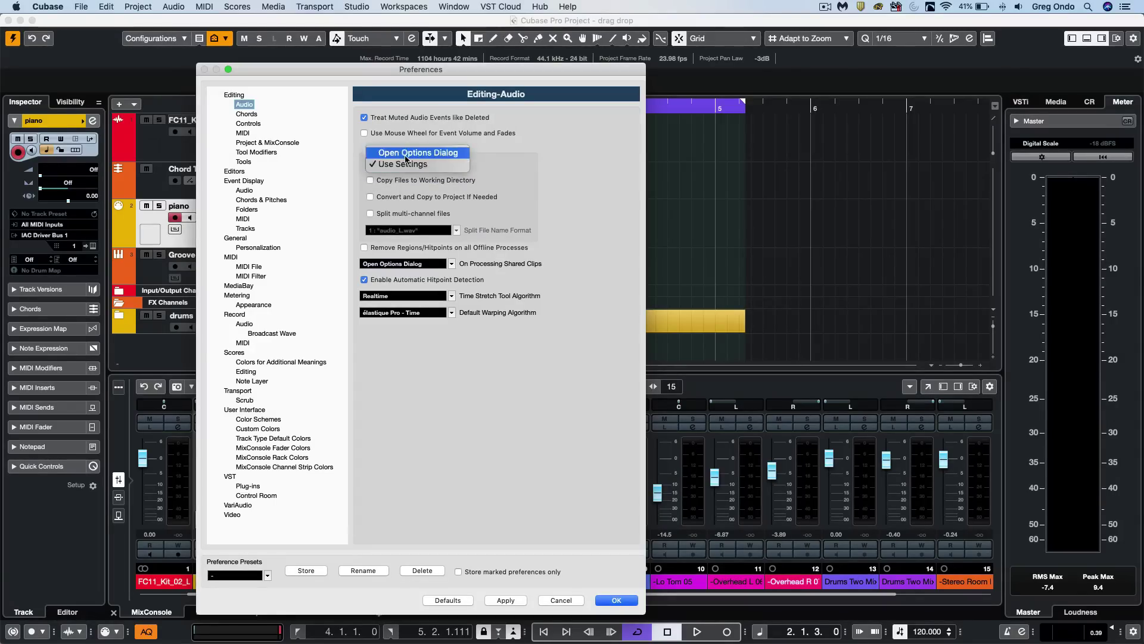
click(406, 153)
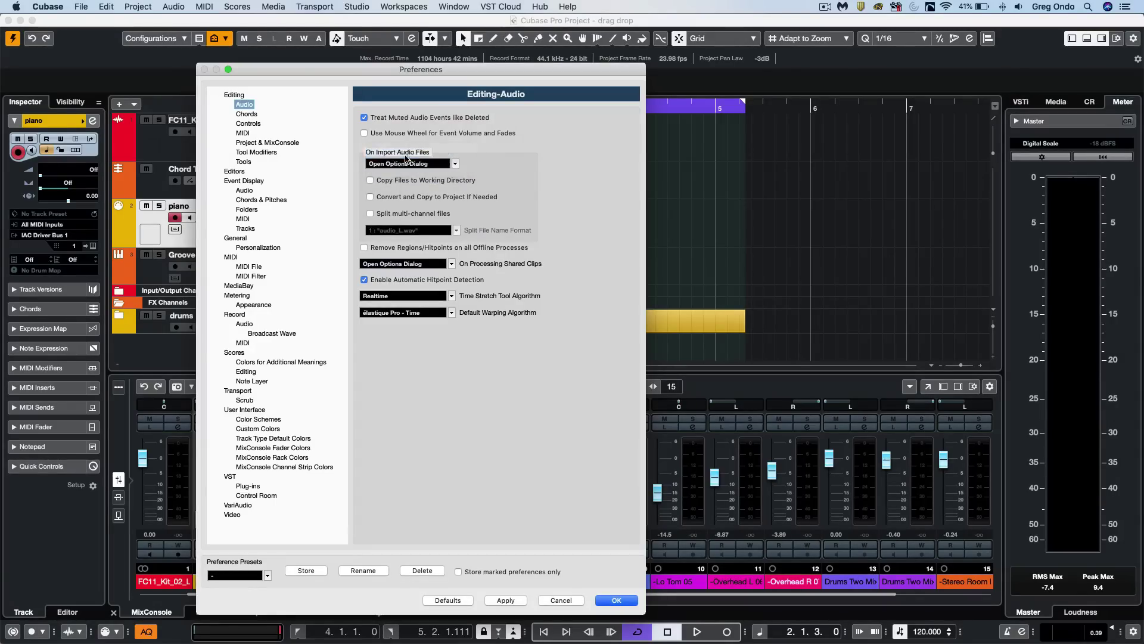
click(616, 601)
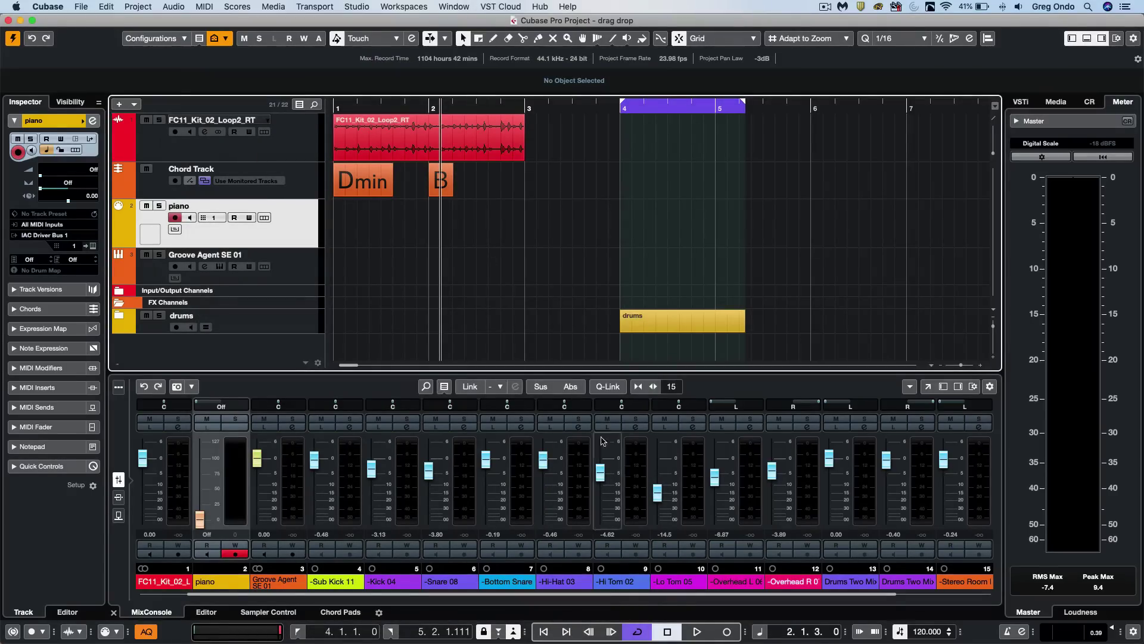
Copy both Retrologue 01 events from the random render project into drag drop at 4.4.1.0
click(406, 6)
mouse_move(455, 5)
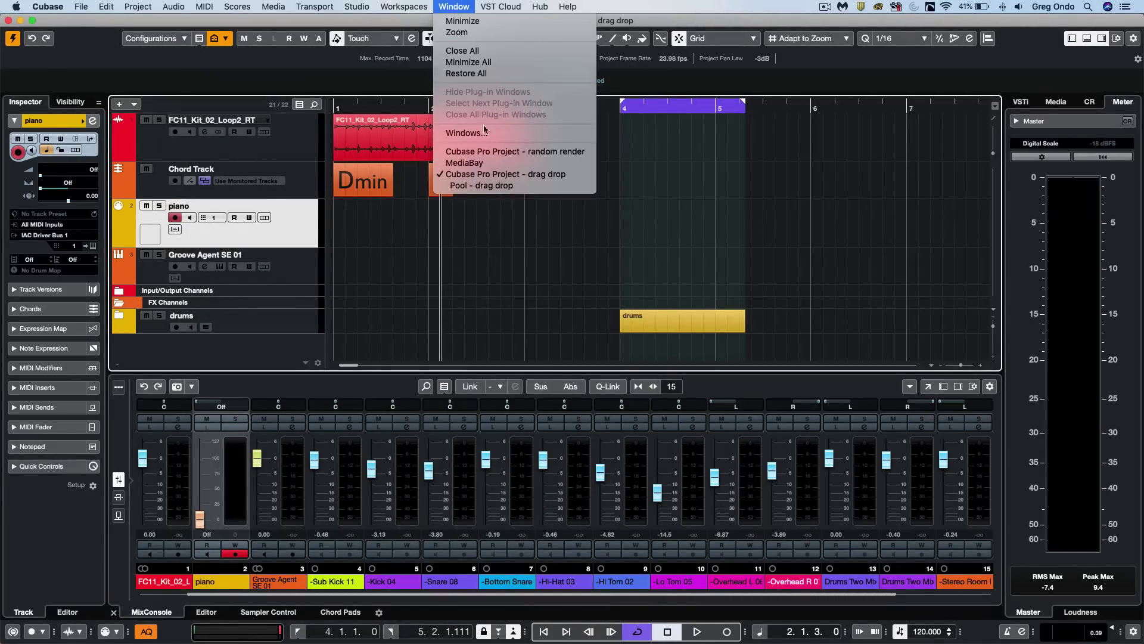
click(498, 151)
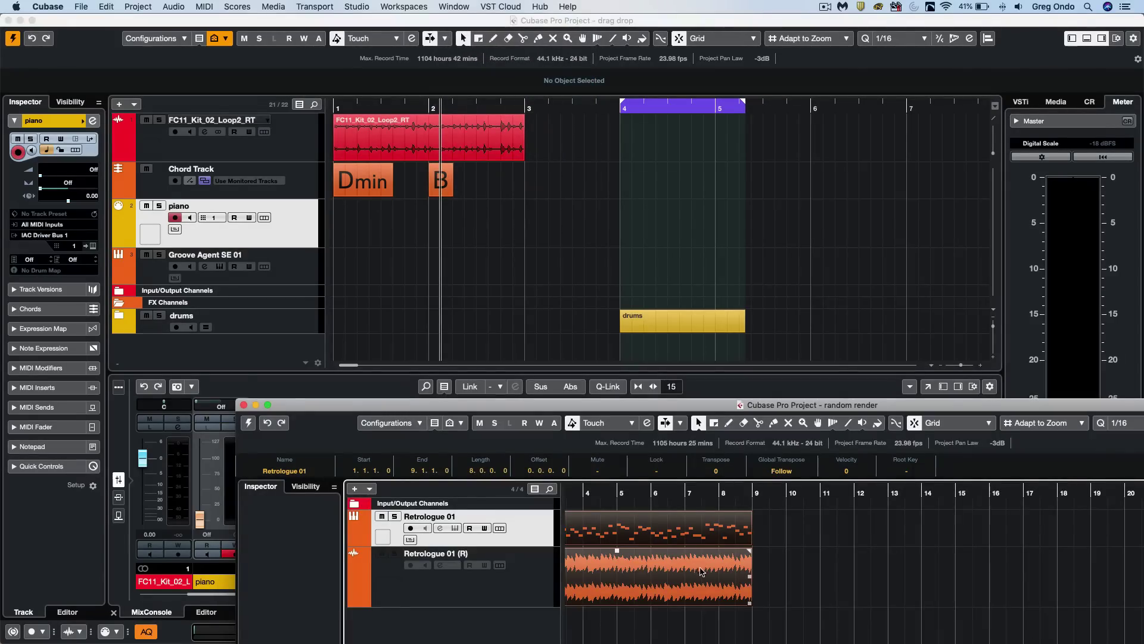
drag(701, 571, 689, 349)
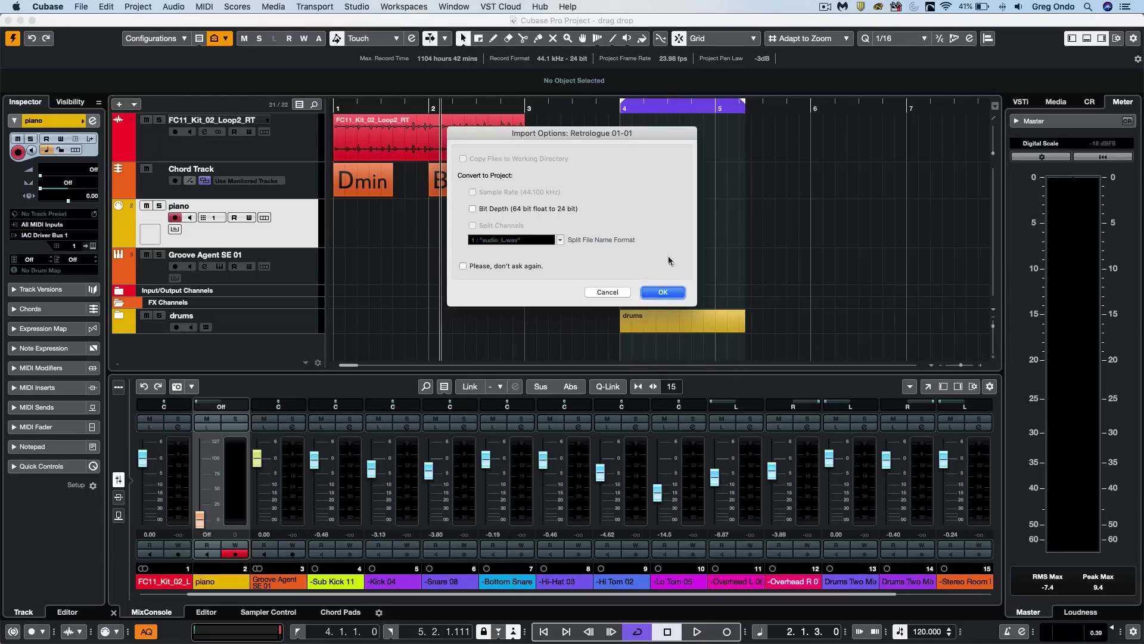
key(Return)
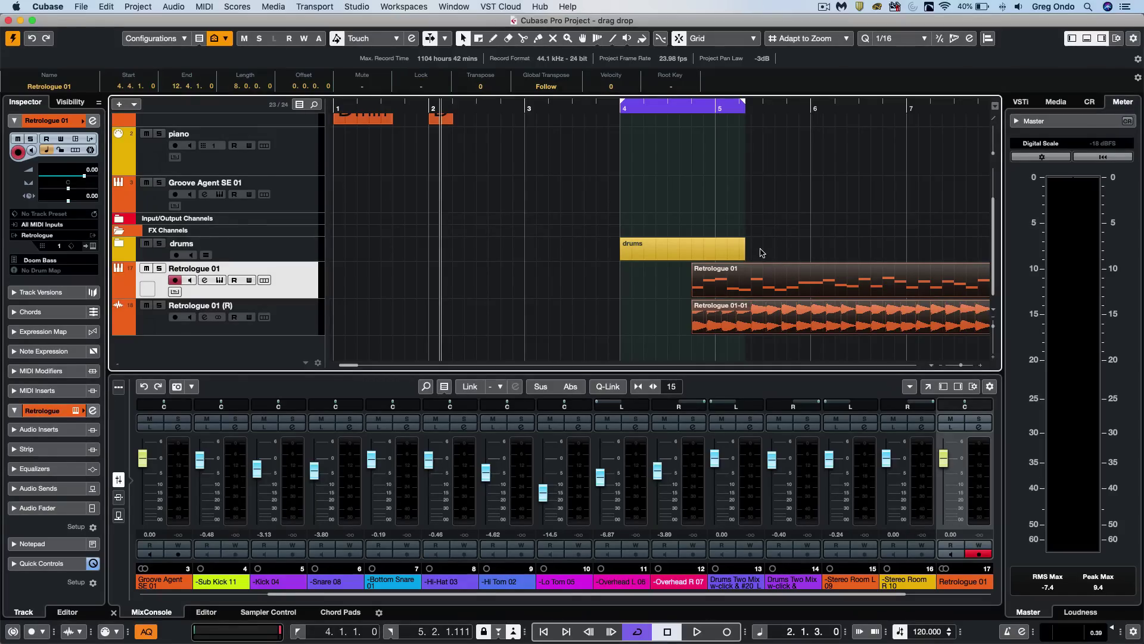
Undo the Retrologue import and place -Bottom Snare 01 from the Pool at 3.3.3.0
key(super+z)
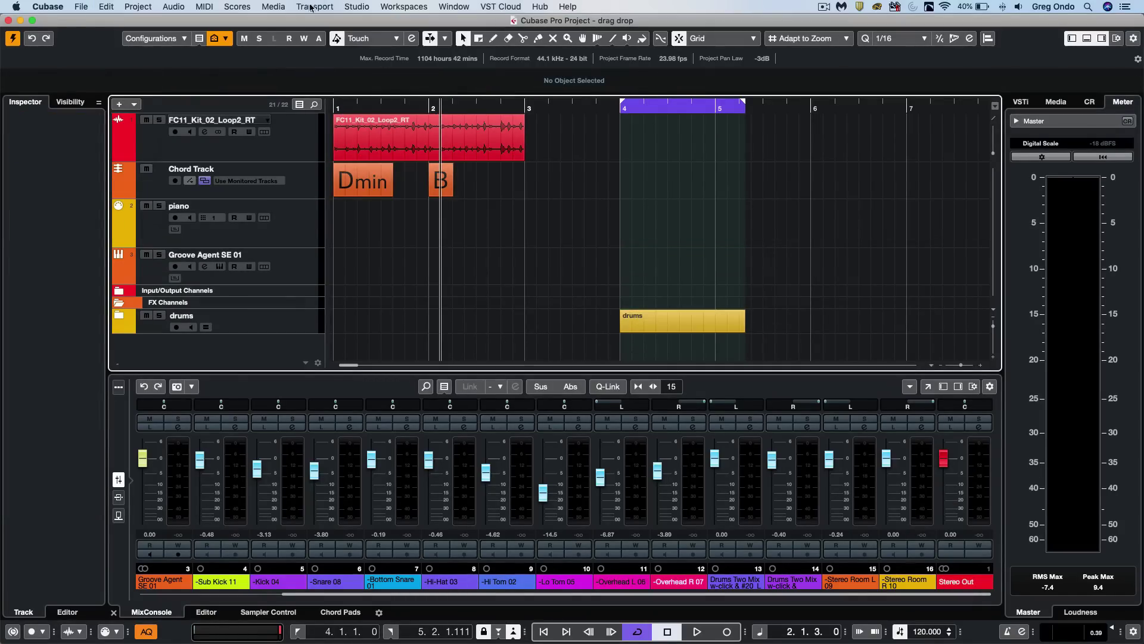
click(283, 6)
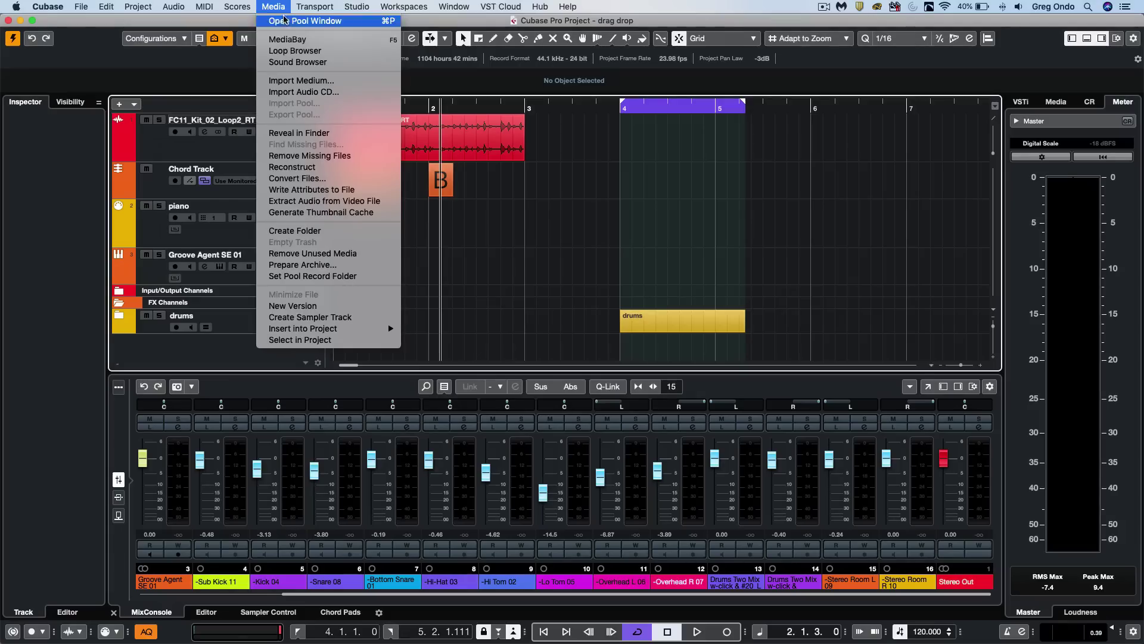
click(288, 22)
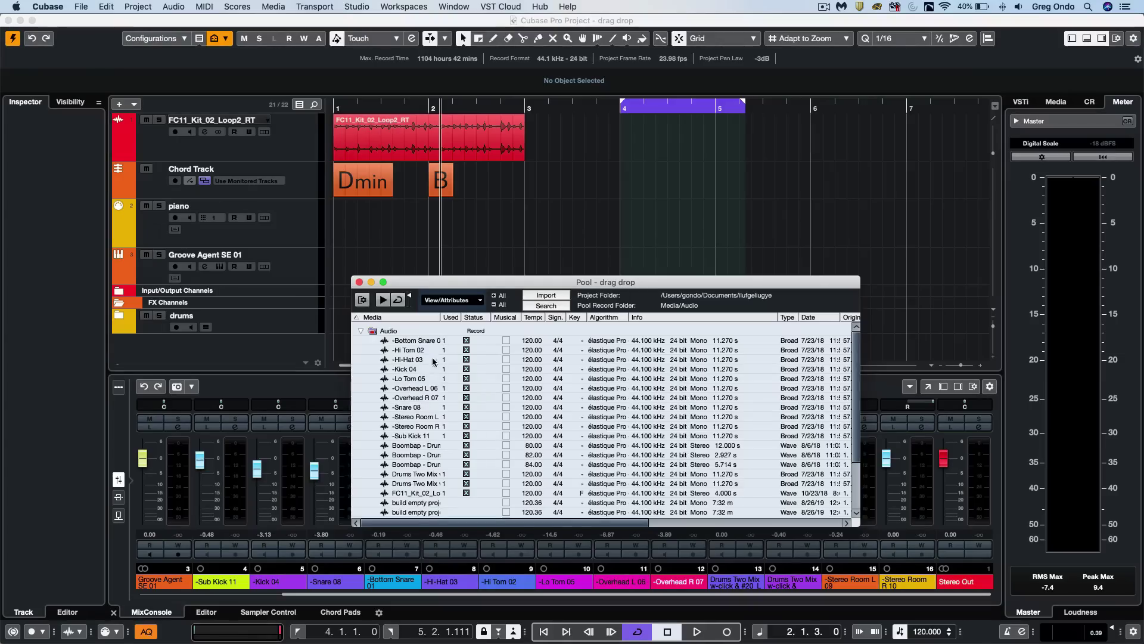
drag(417, 340, 587, 125)
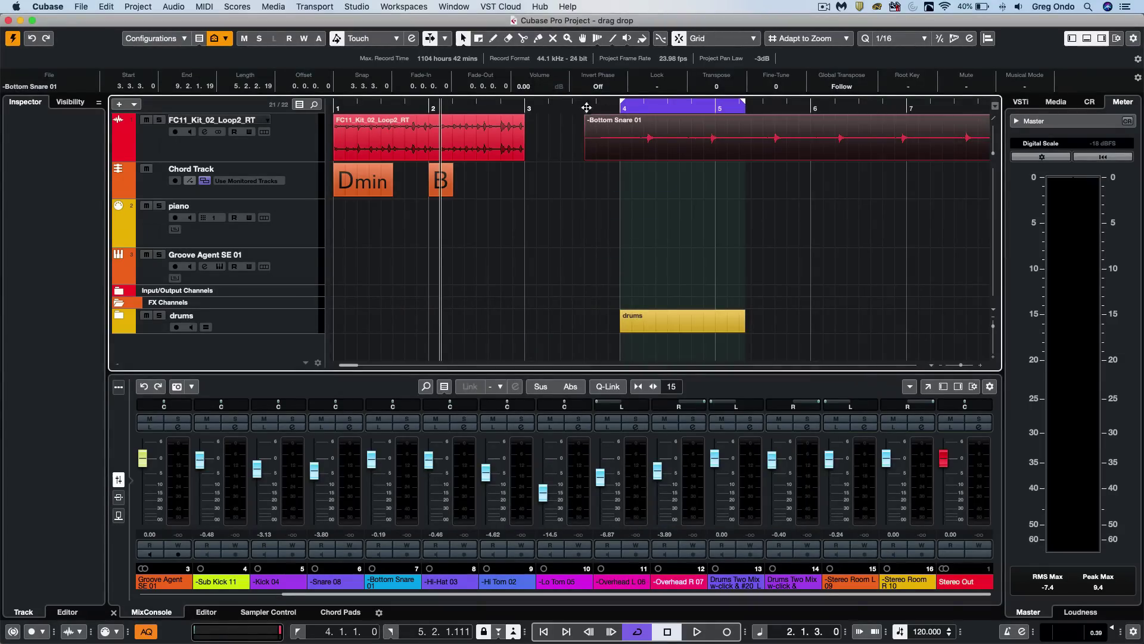
click(584, 103)
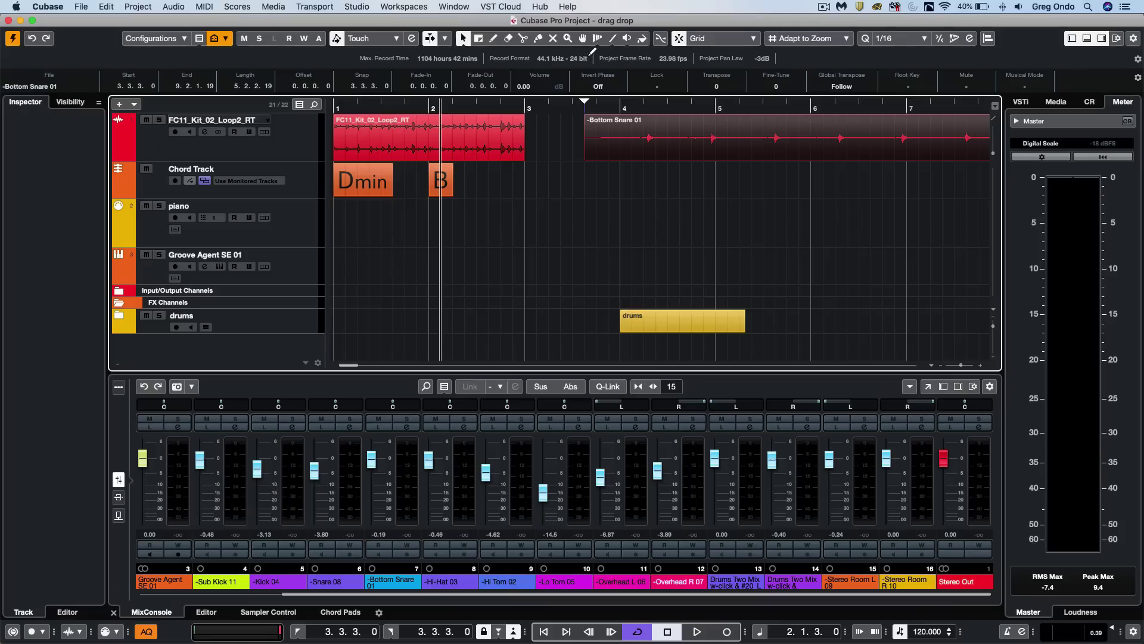
Delete the snare, add DS2_Cutscene from MediaBay at the project start, scrub to bar 5, then undo
key(Delete)
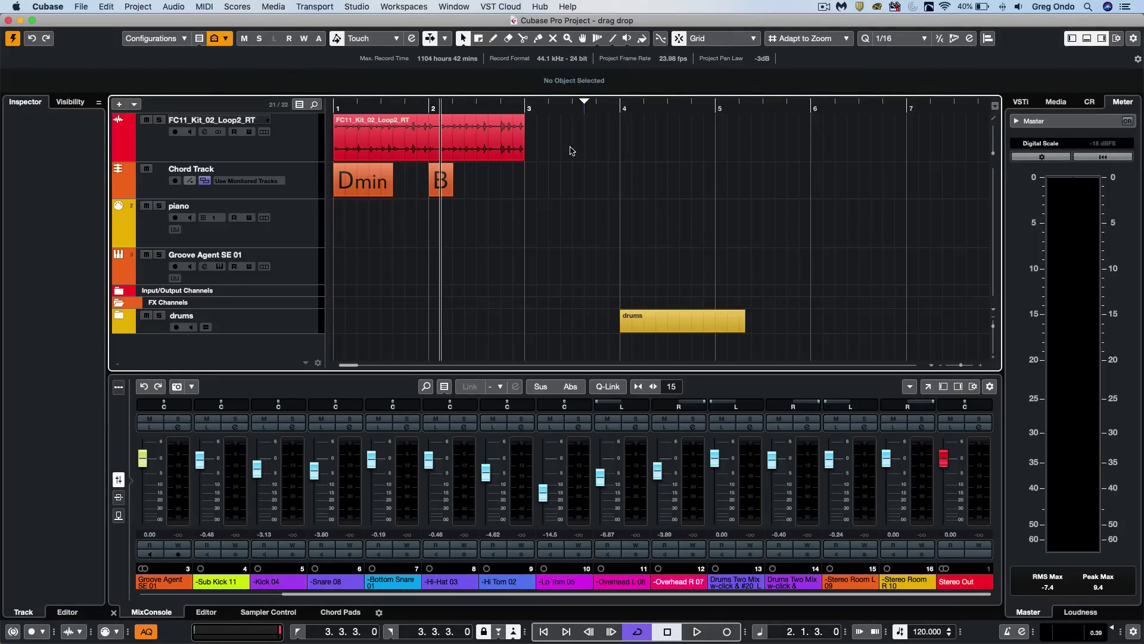
click(275, 7)
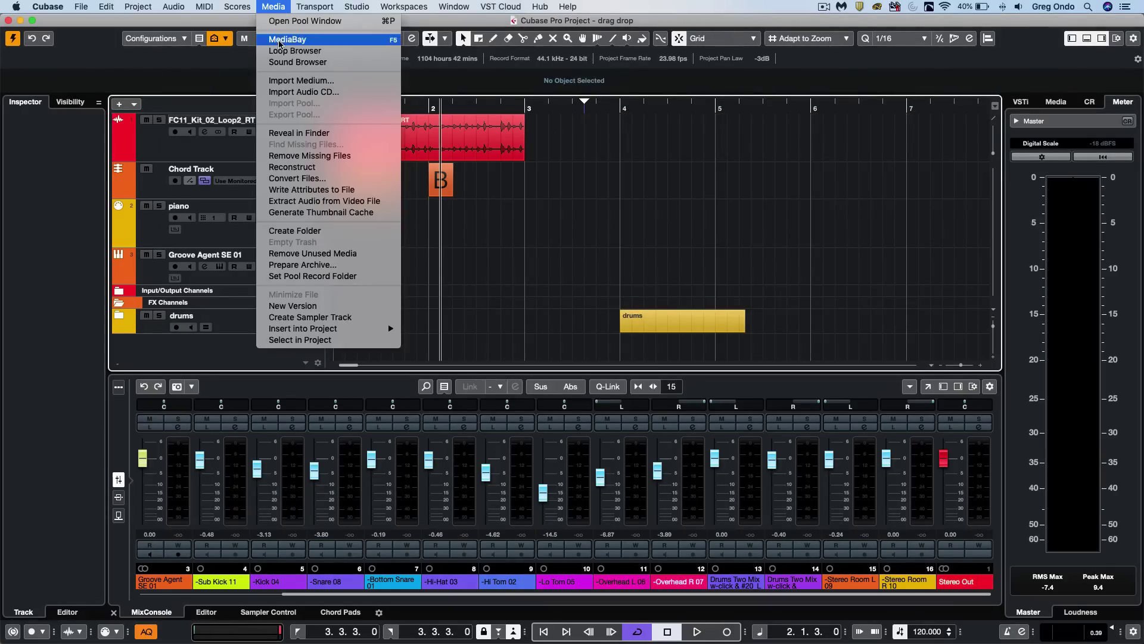
click(280, 40)
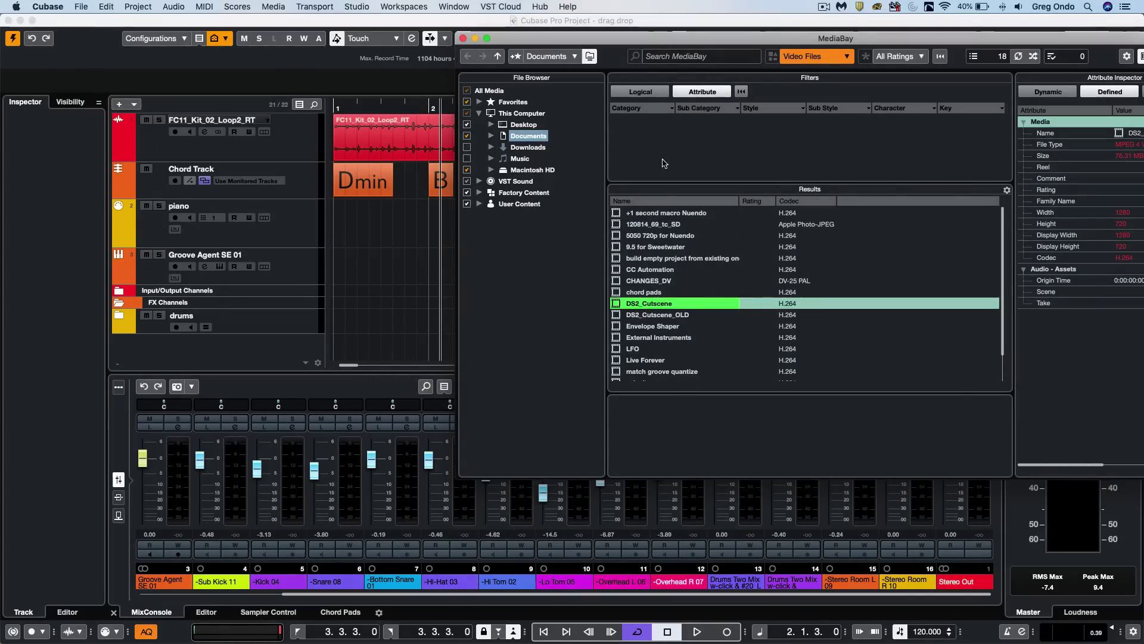
drag(654, 307, 336, 348)
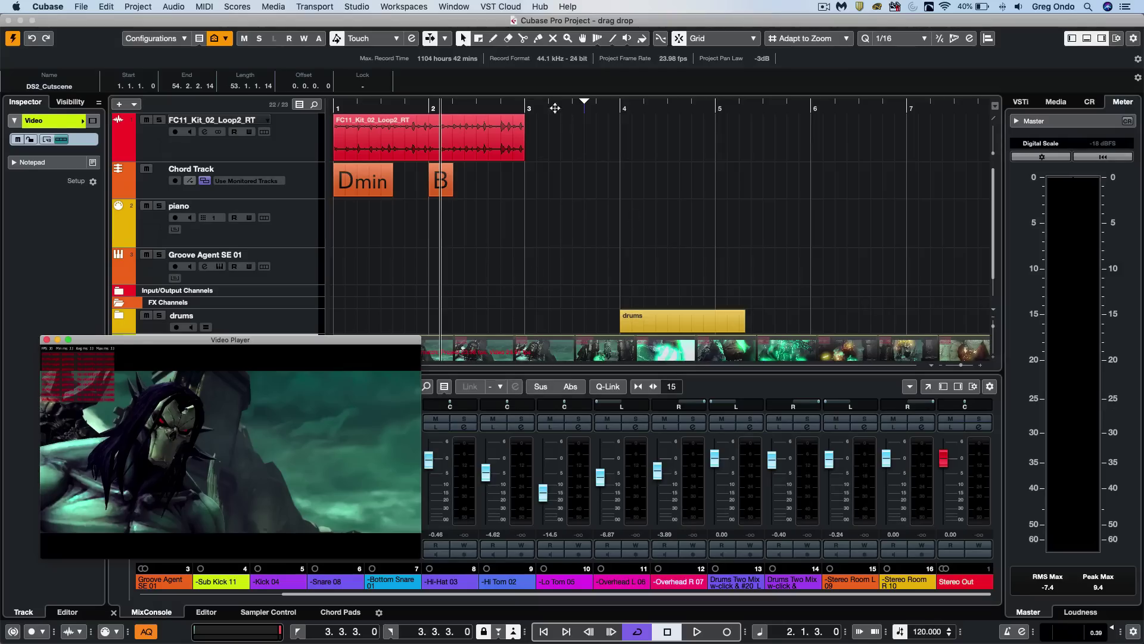
drag(560, 106, 750, 118)
key(super+z)
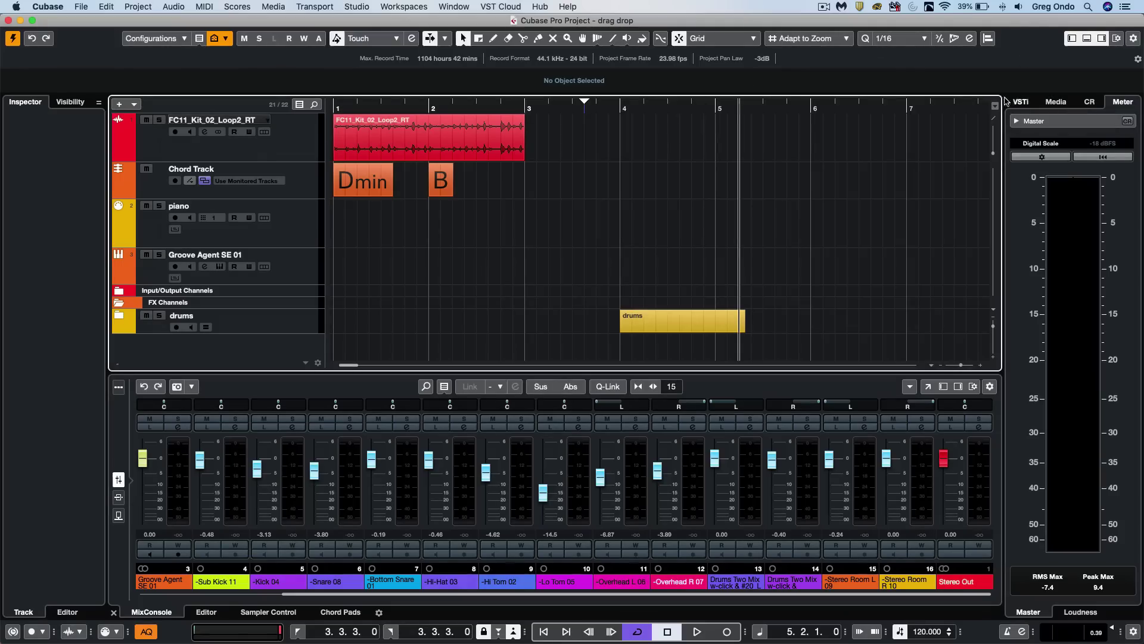
Flip through the instruments and Control Room panels, then open Loops & Samples in the media browser
click(1060, 101)
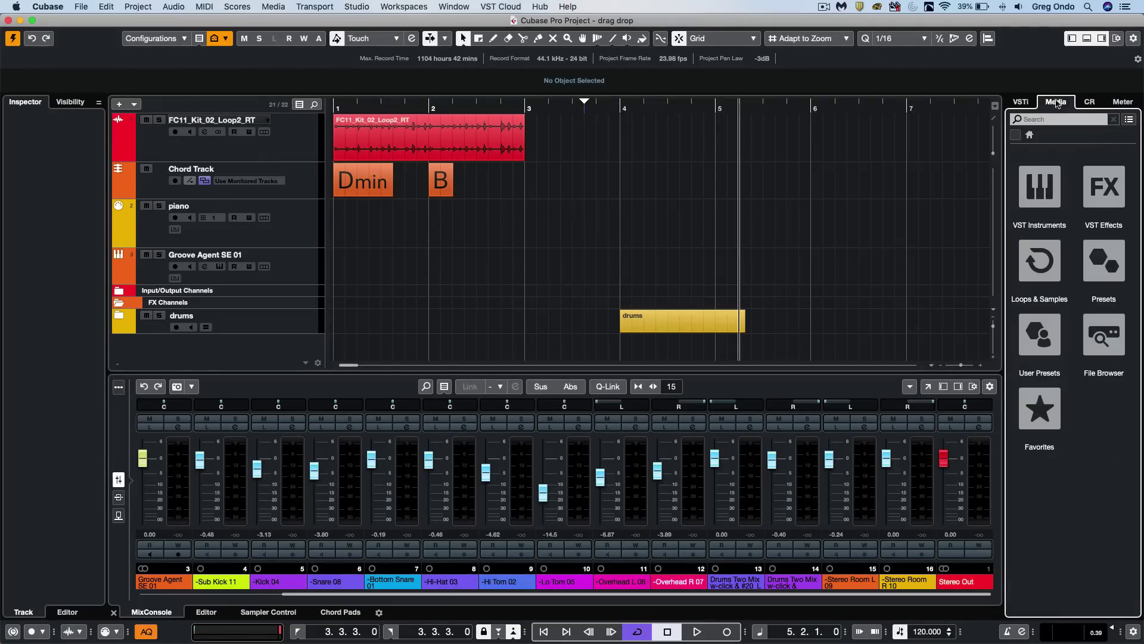
click(1021, 102)
click(1056, 102)
click(1097, 102)
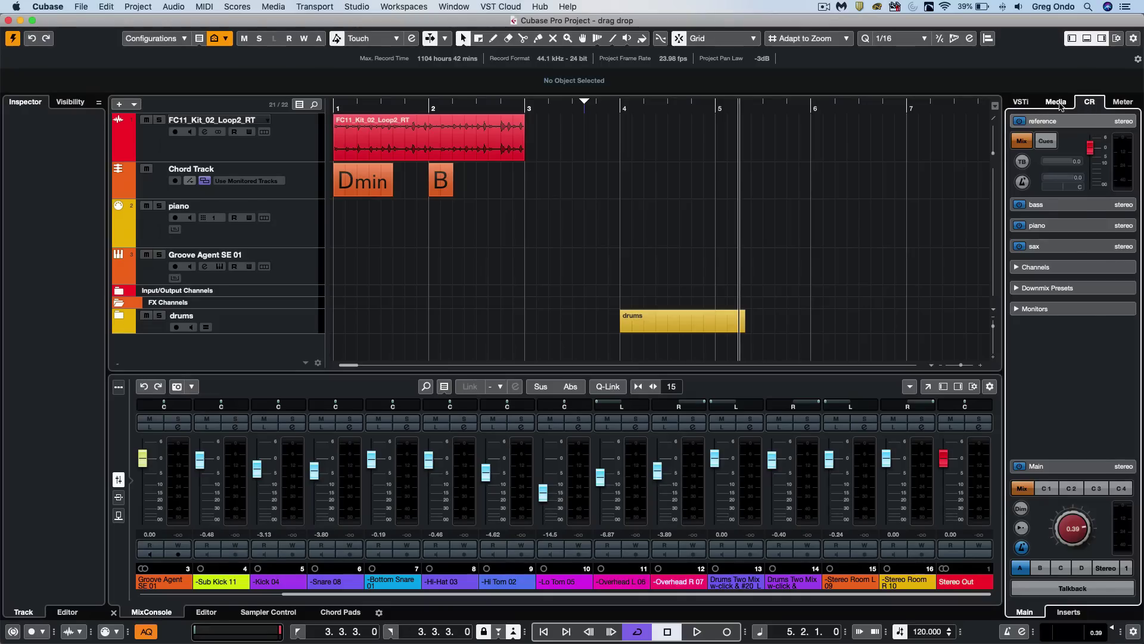
click(1058, 103)
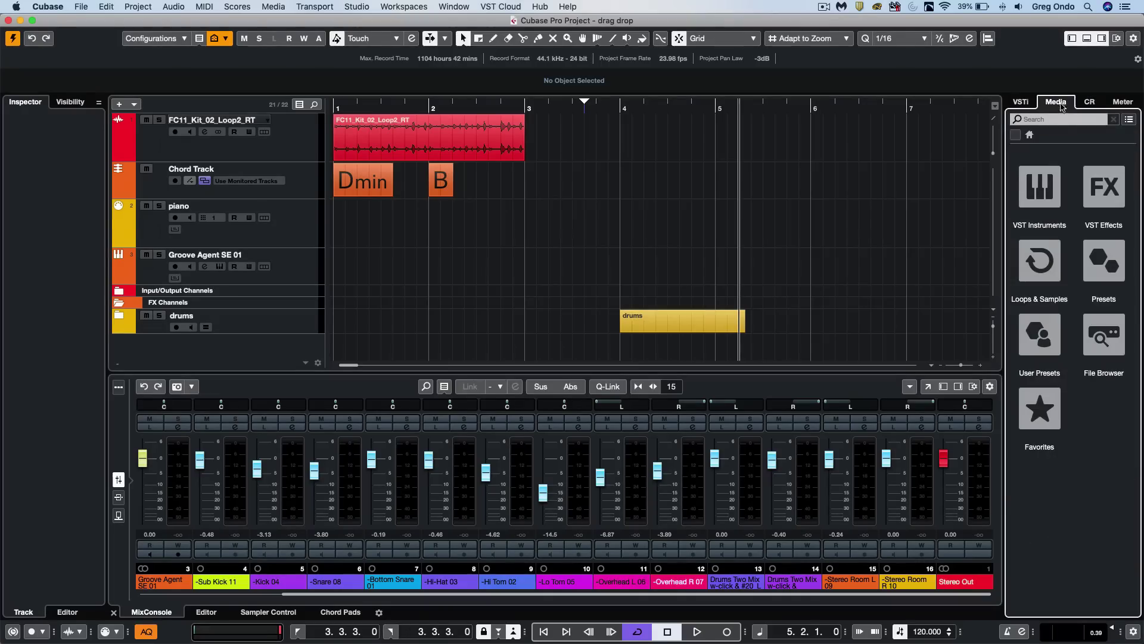
click(1049, 292)
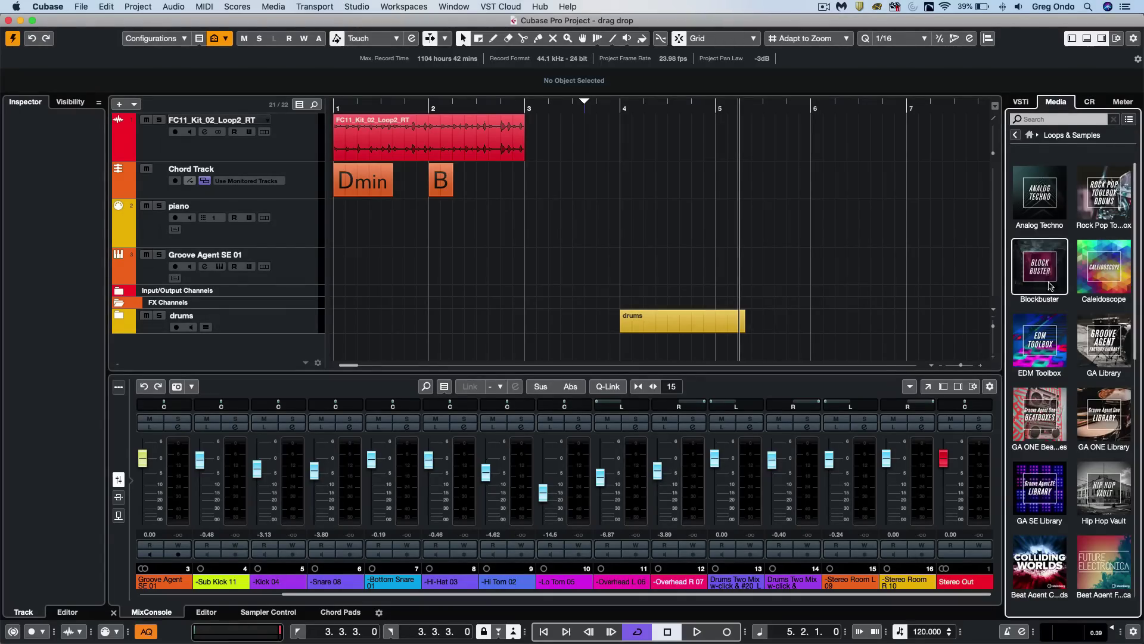
Add Hip Hop Drum Loop 03_80bpm near bar 4 and Drum Loop 11_86bpm after bar 5, then undo
click(1091, 485)
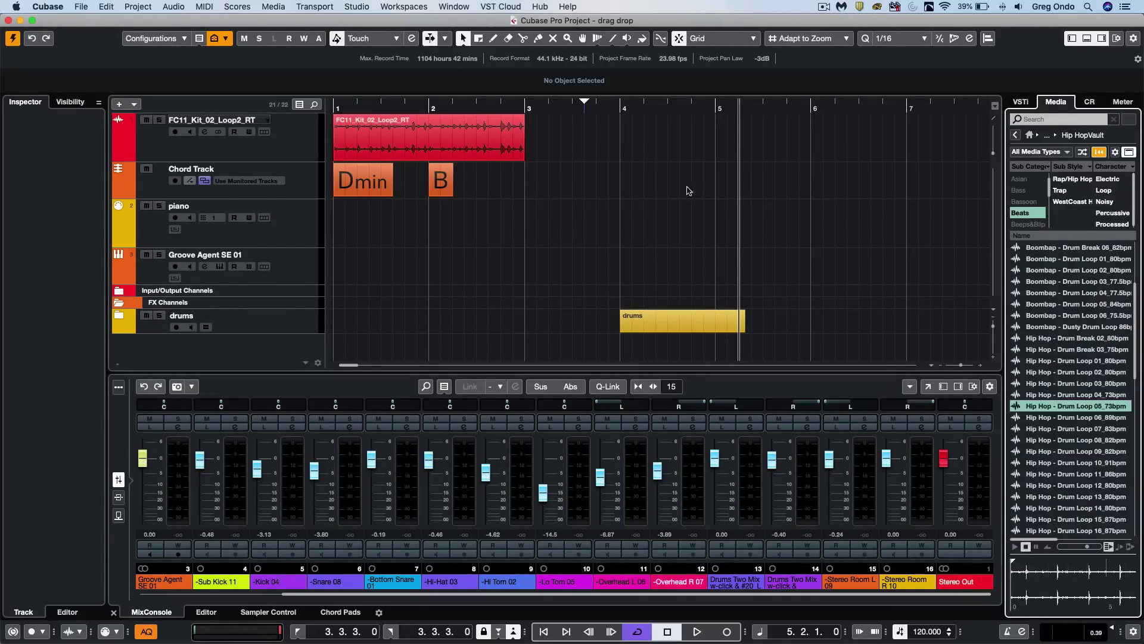
drag(1043, 383, 599, 336)
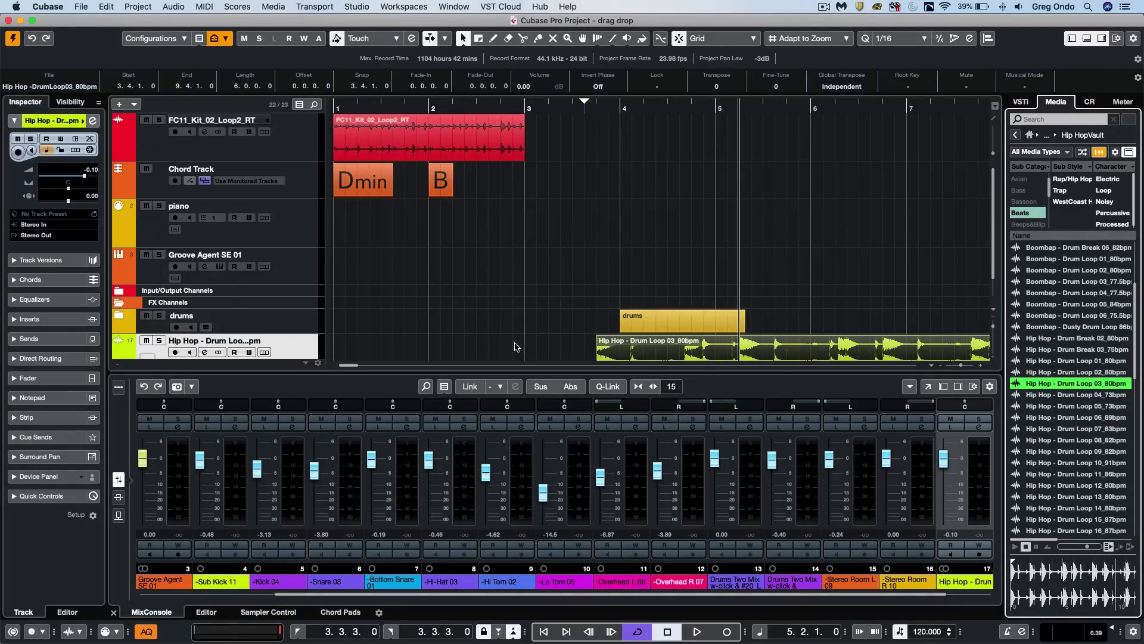
scroll(572, 328, down, 2)
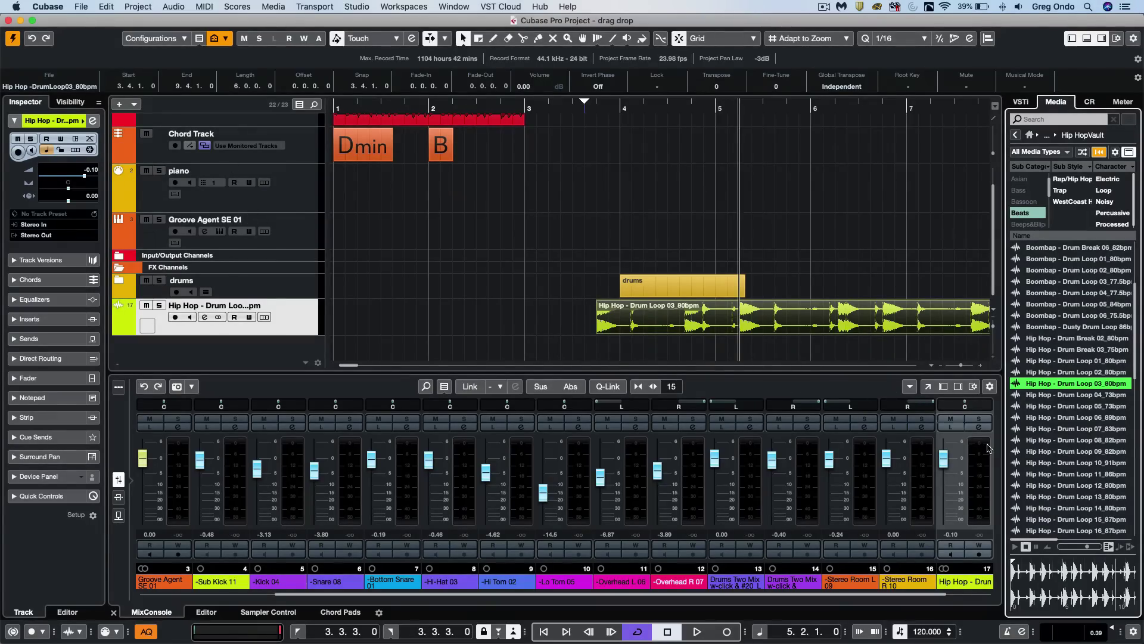
drag(1055, 474, 200, 251)
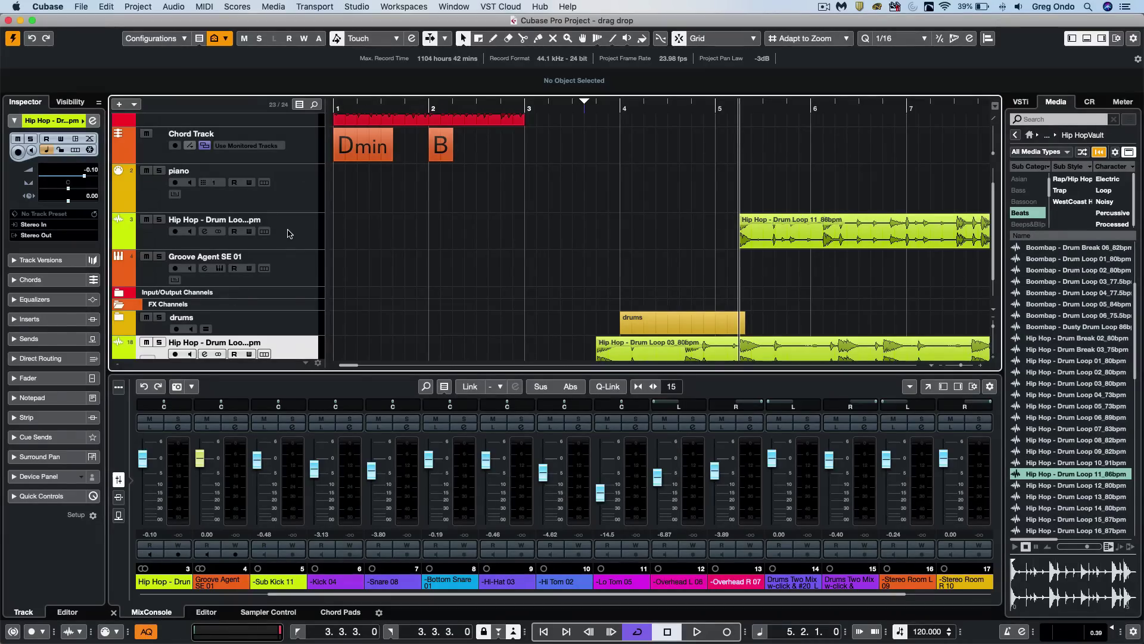
key(super+z)
key(super+z)
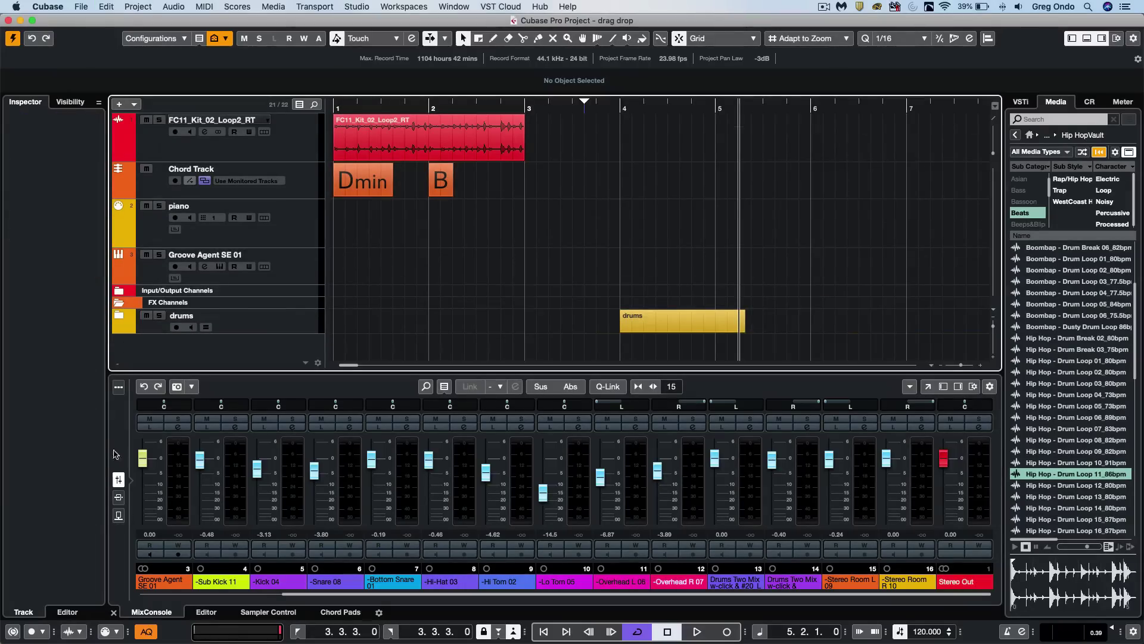
Load Hip Hop - Drum Loop 02_80bpm into a new Sampler Track and play it above root pitch
click(265, 613)
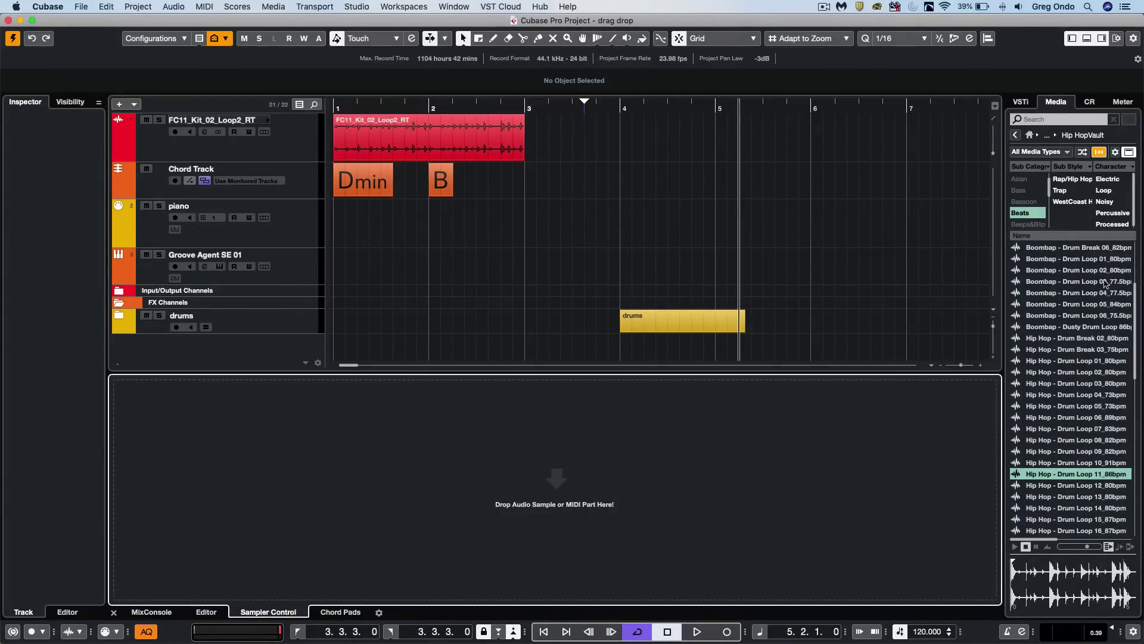
drag(1036, 375, 927, 264)
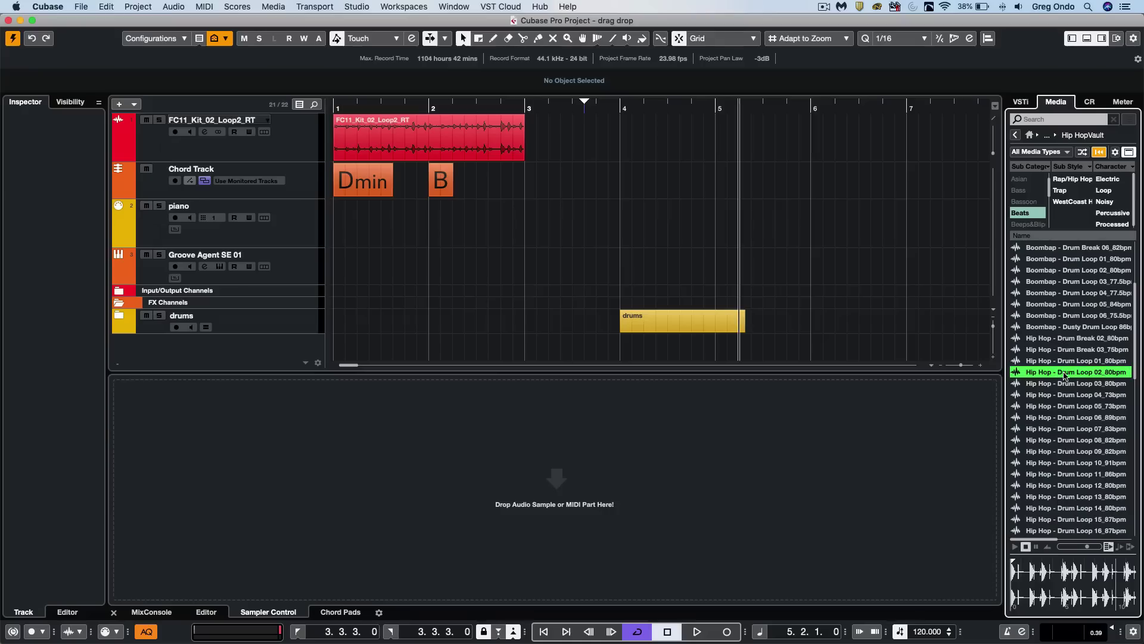
drag(1064, 375, 568, 481)
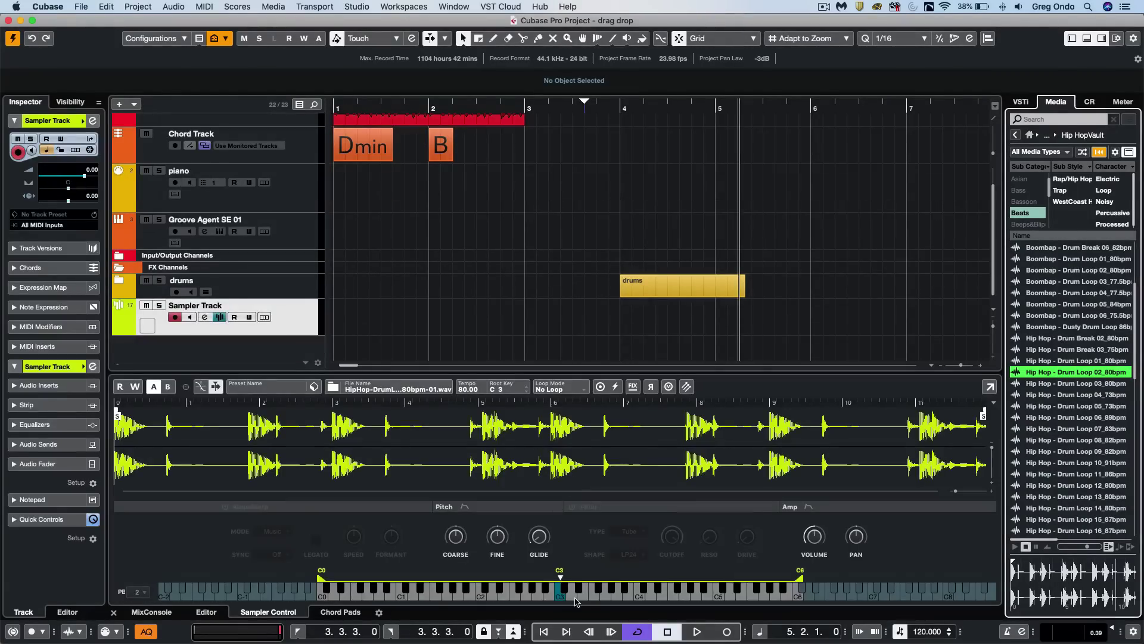
click(590, 599)
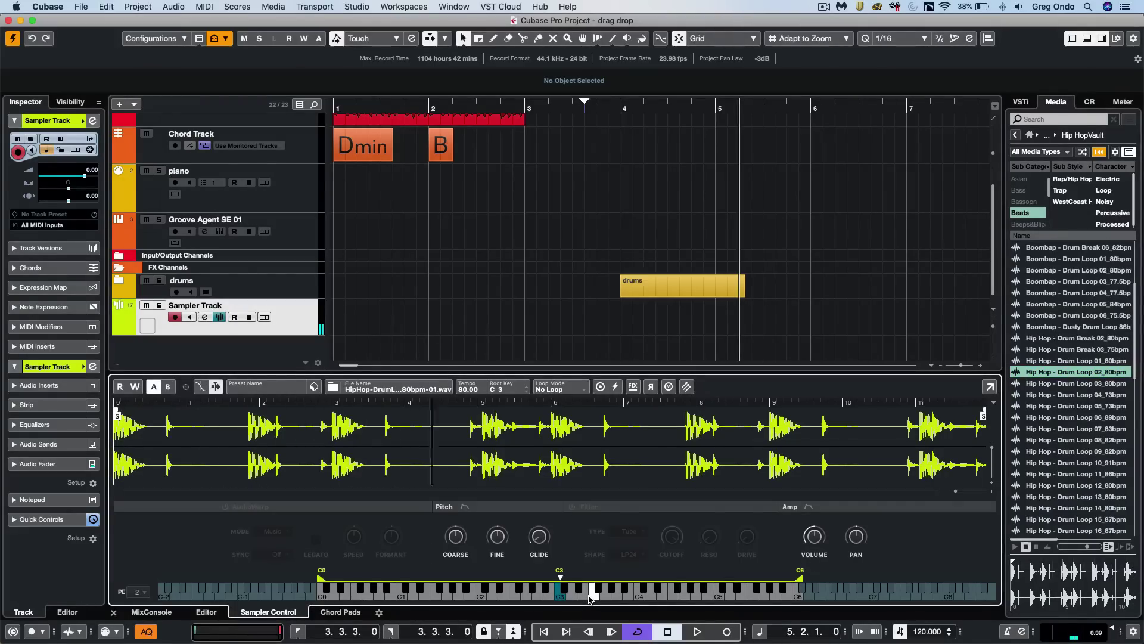
Load FC11_Kit_02_Loop2_RT into the sampler, play it lower, then delete the Sampler Track
scroll(544, 291, up, 3)
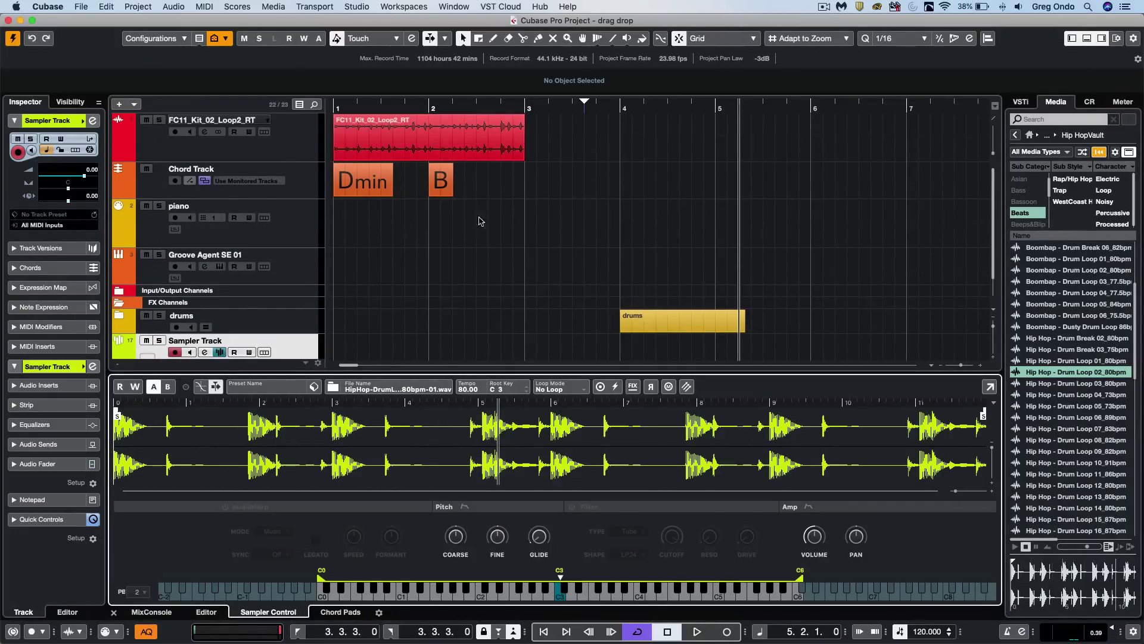
click(477, 129)
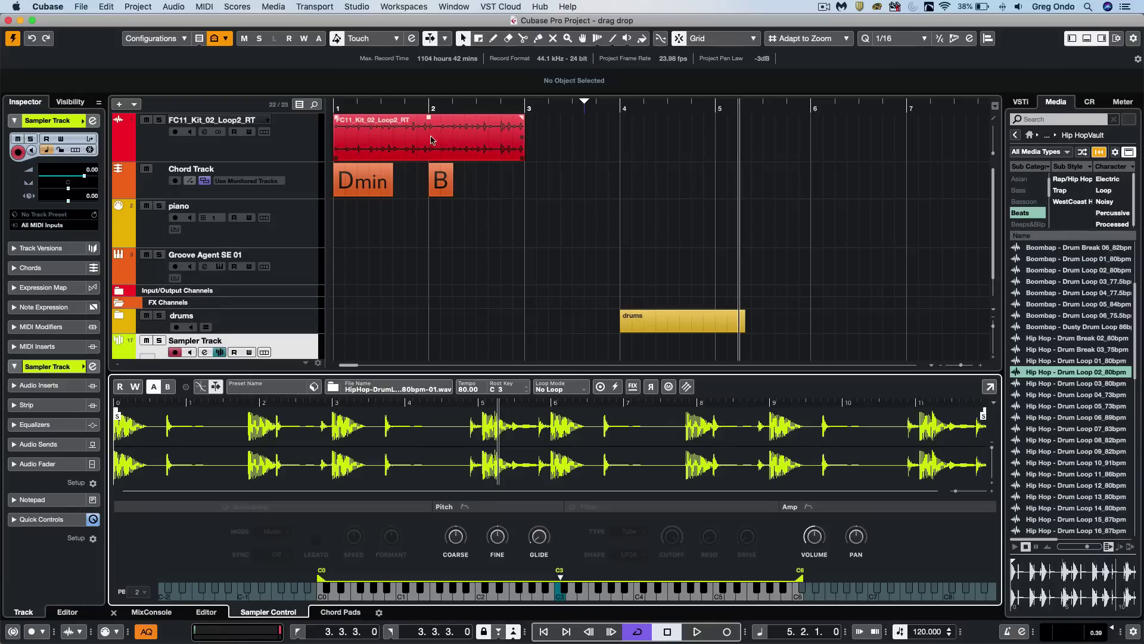
drag(433, 141, 553, 437)
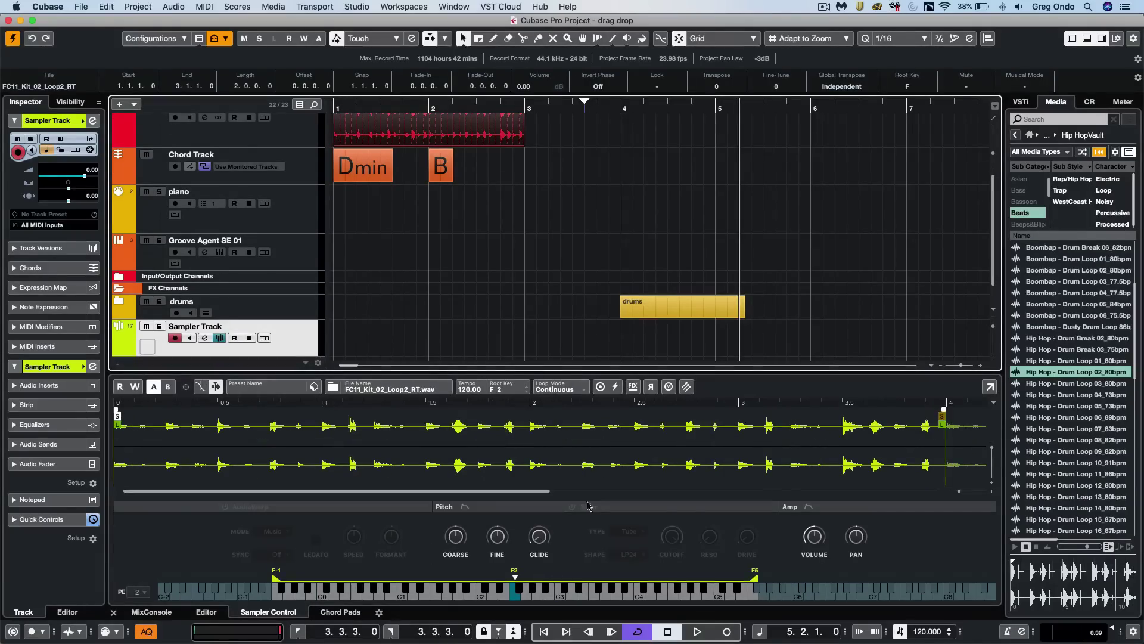
click(486, 598)
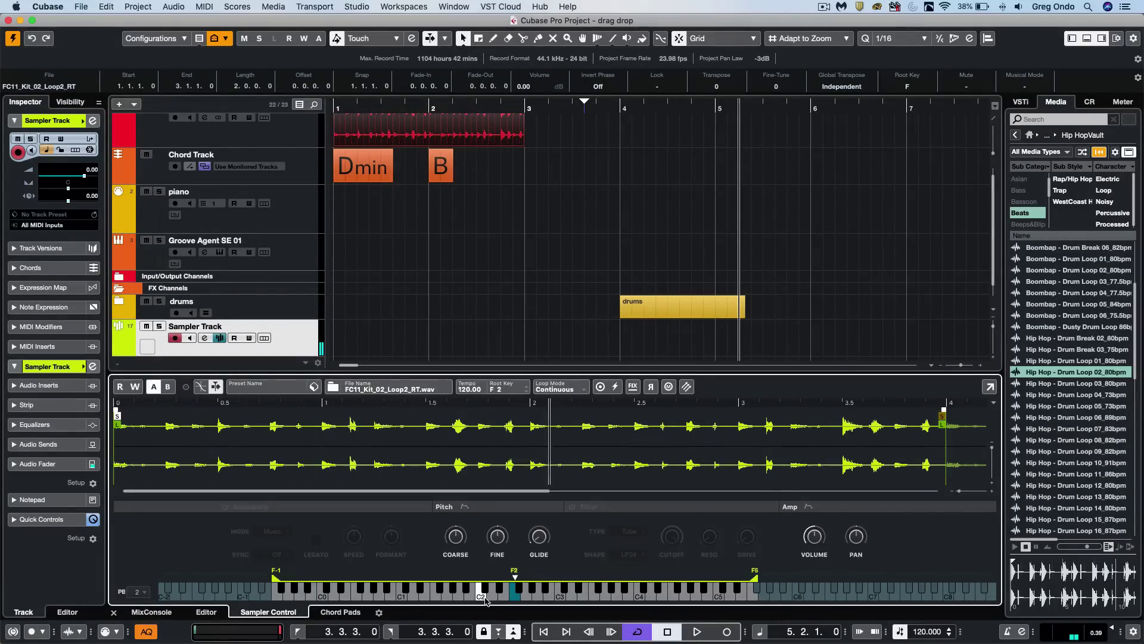
key(BackSpace)
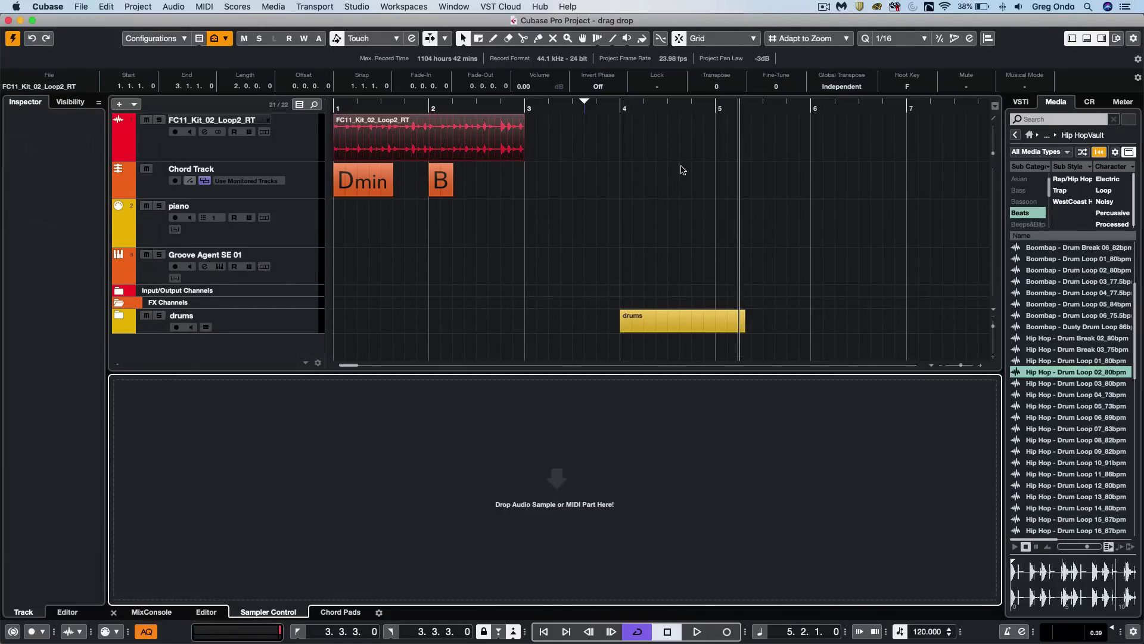
Open Groove Agent SE in Instrument mode and drop the FC11_Kit_02_Loop2_RT loop onto pad C1
click(505, 119)
click(306, 263)
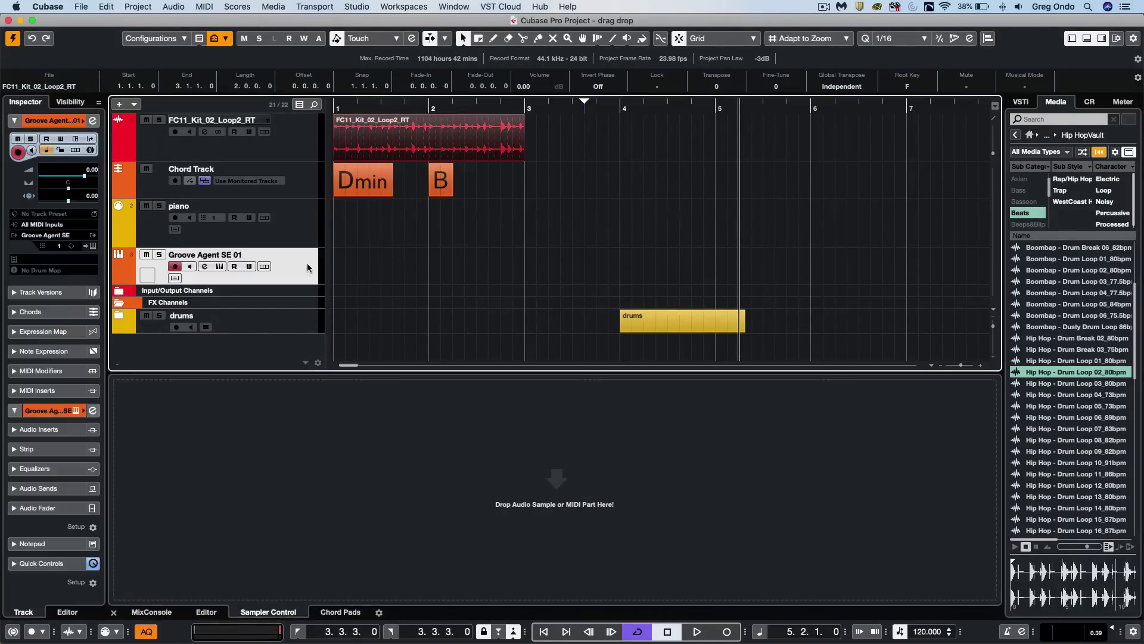
click(94, 246)
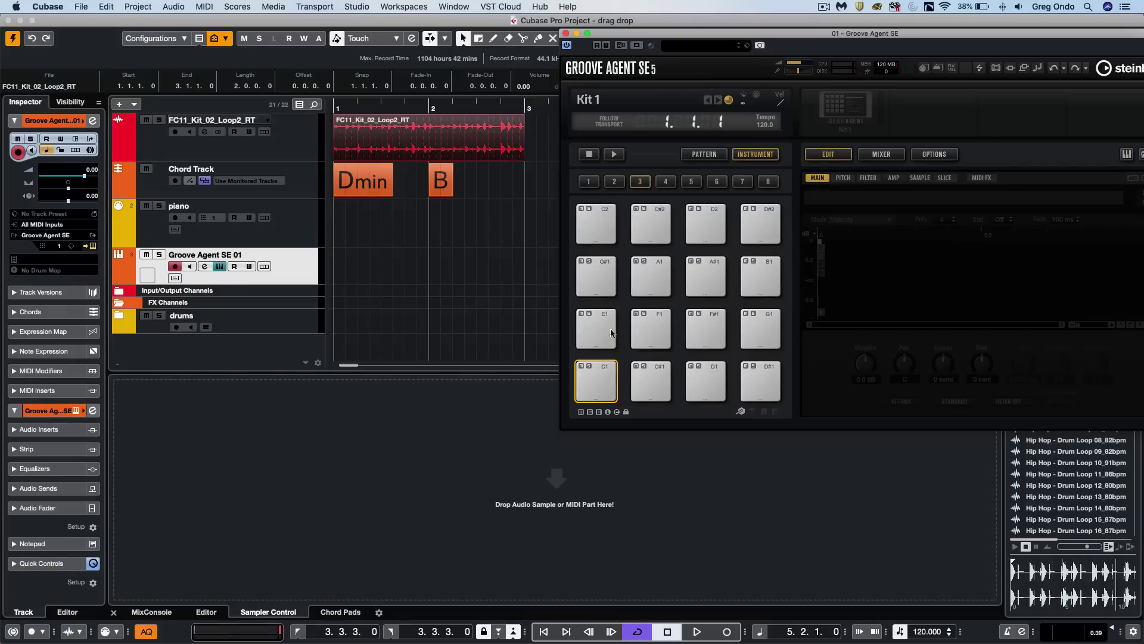
click(704, 154)
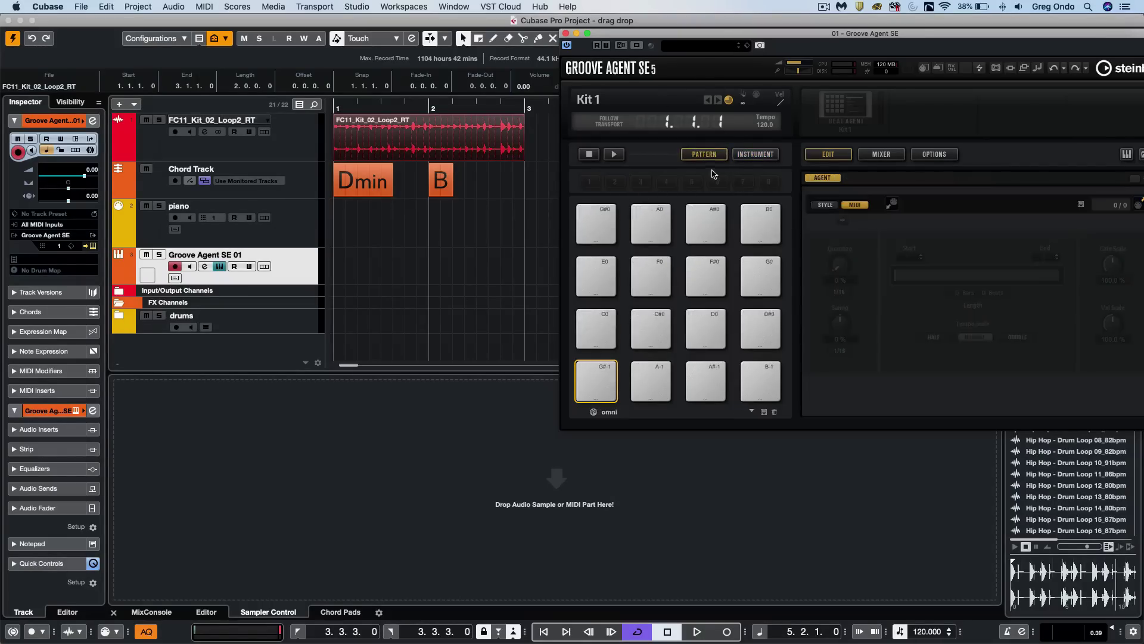
click(755, 154)
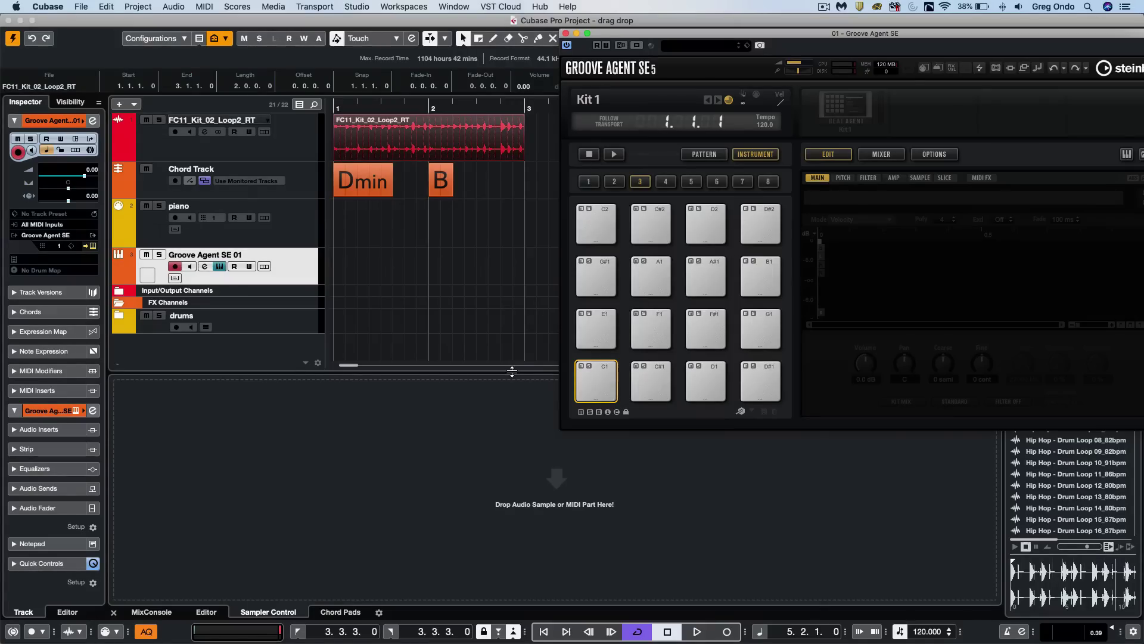
click(439, 134)
drag(407, 131, 602, 386)
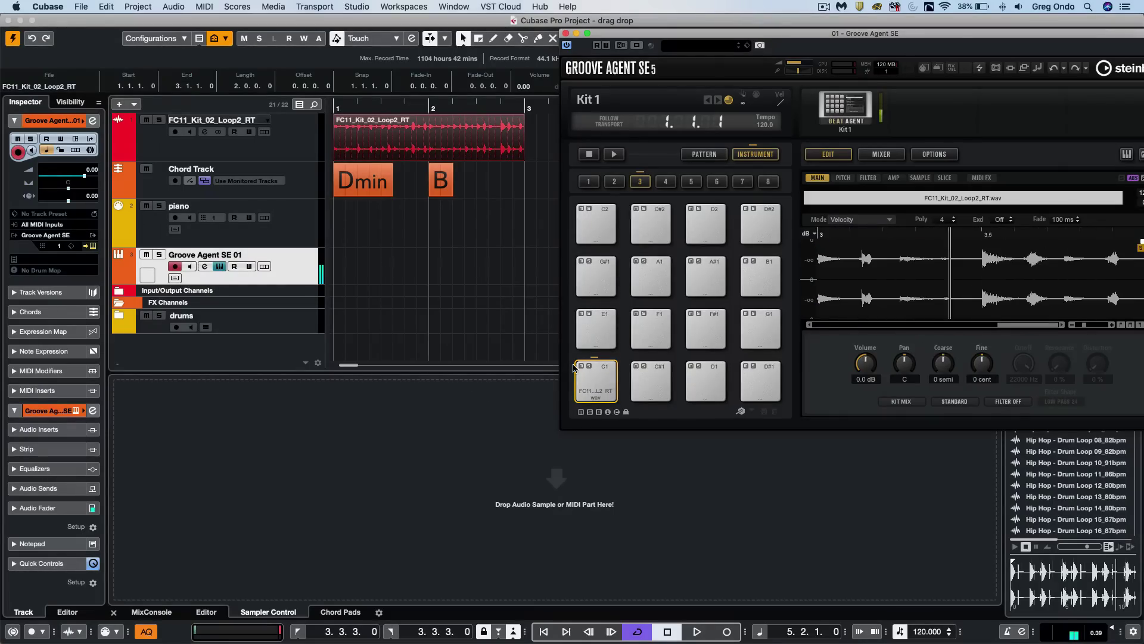
Slice the C1 loop into 16 pads and audition slices 006, 011, 014, 015 and 016
click(946, 178)
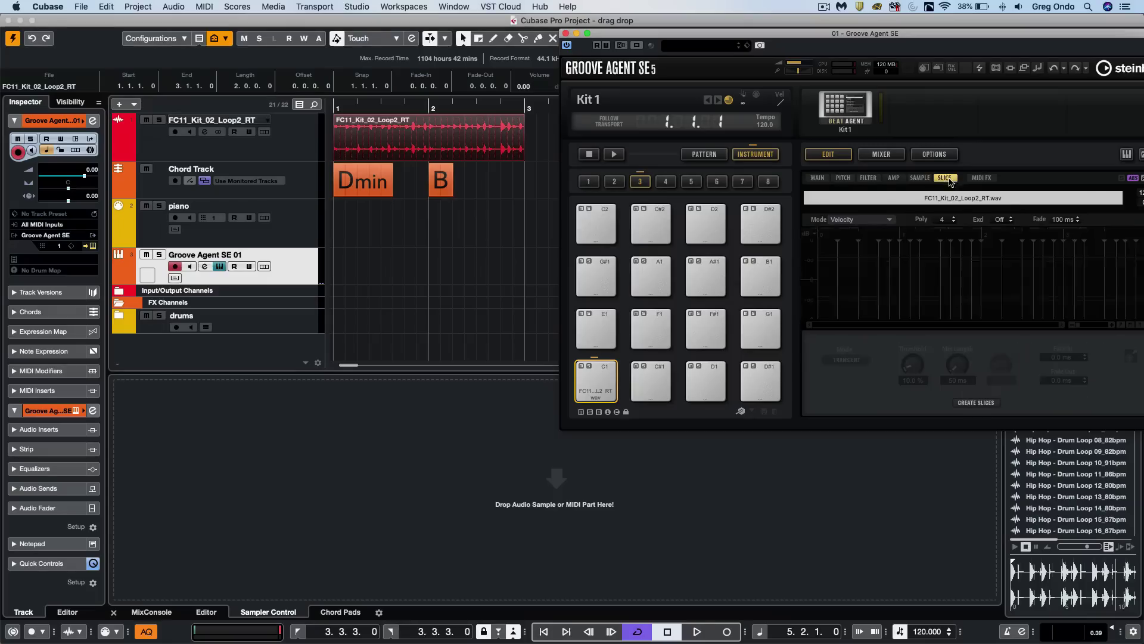
click(974, 402)
click(660, 329)
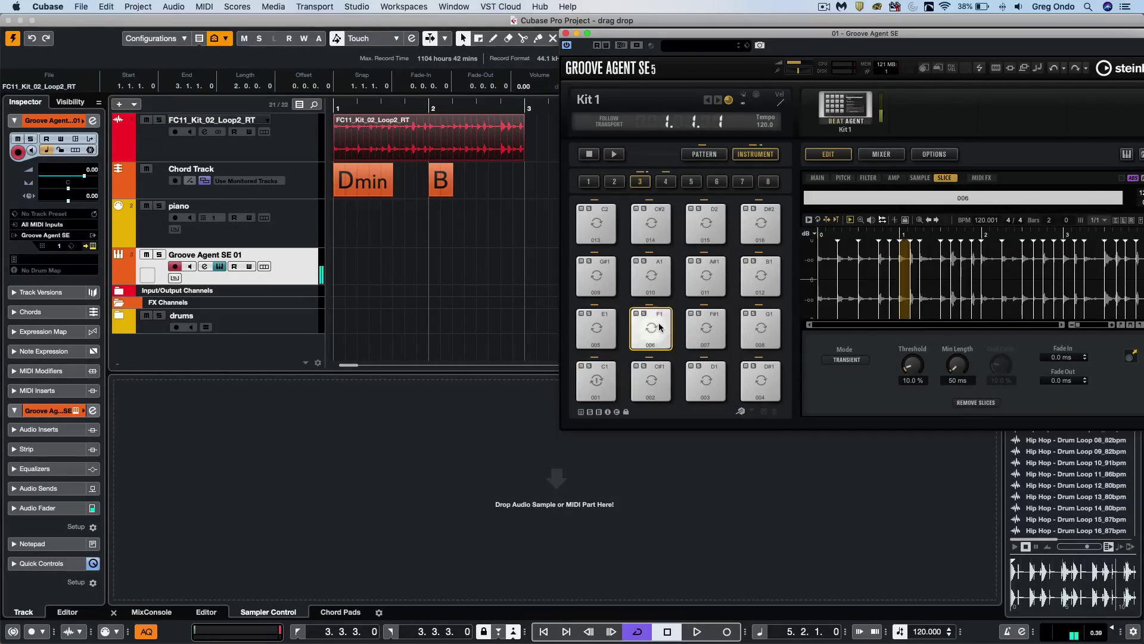
click(696, 283)
click(697, 226)
click(760, 224)
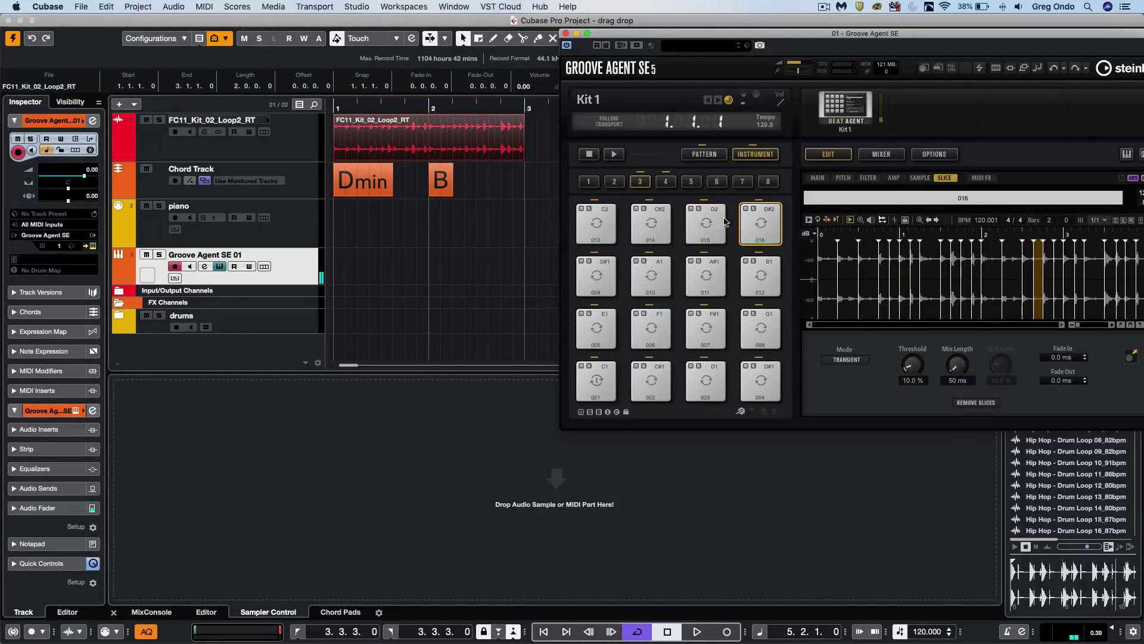
click(644, 224)
click(685, 225)
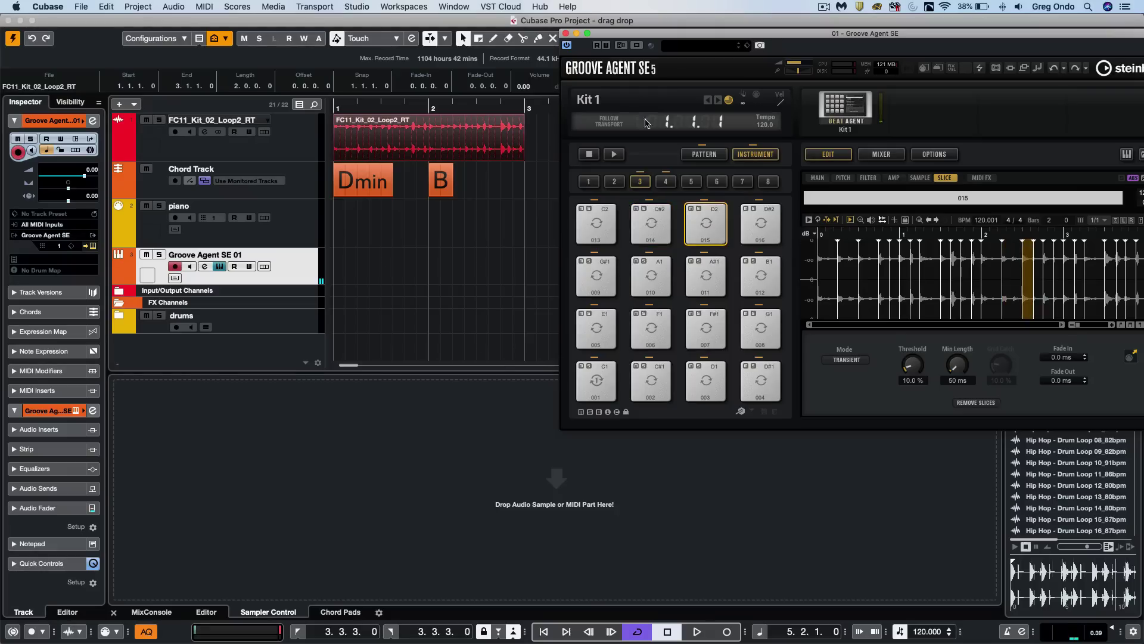
Drag the G#-1 pattern onto the Groove Agent track, view its notes, then delete the part
click(700, 155)
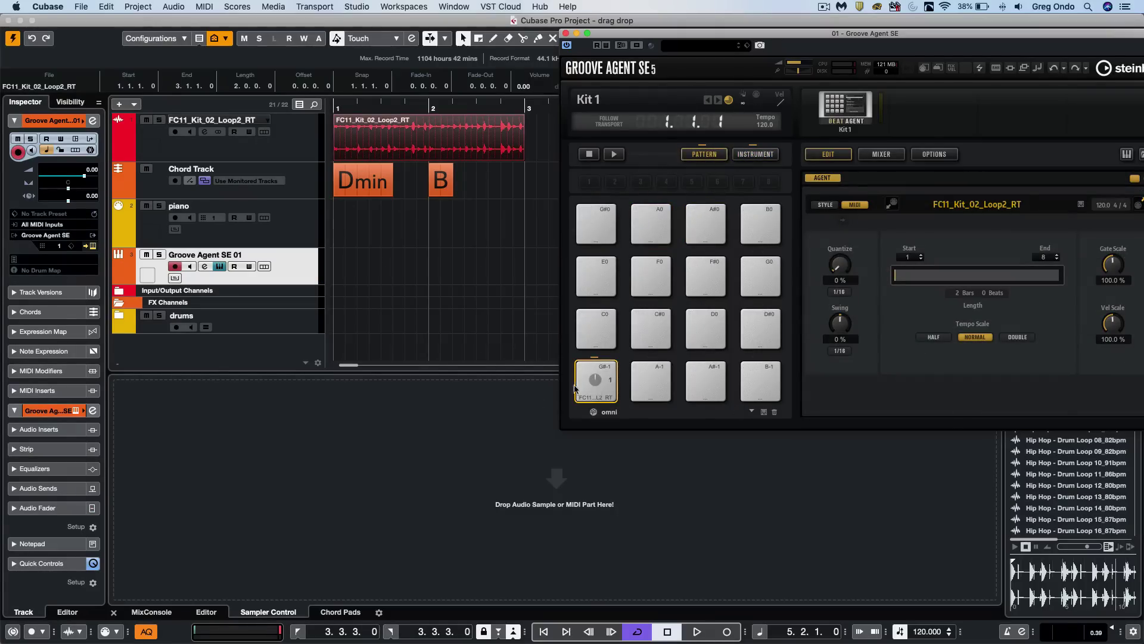
drag(575, 388, 345, 280)
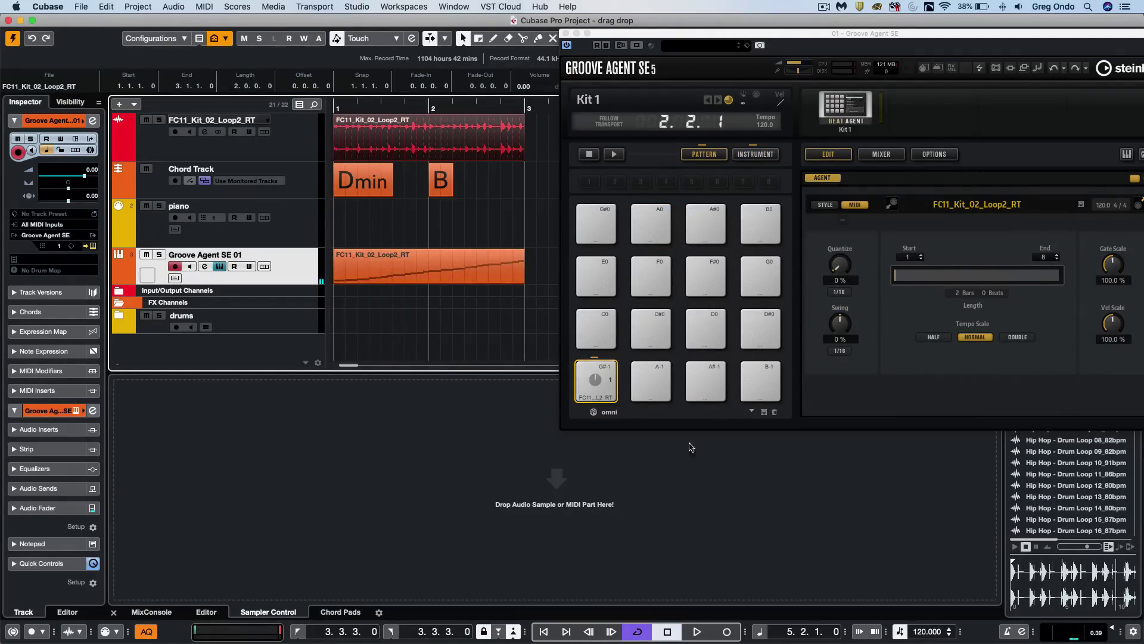
click(425, 279)
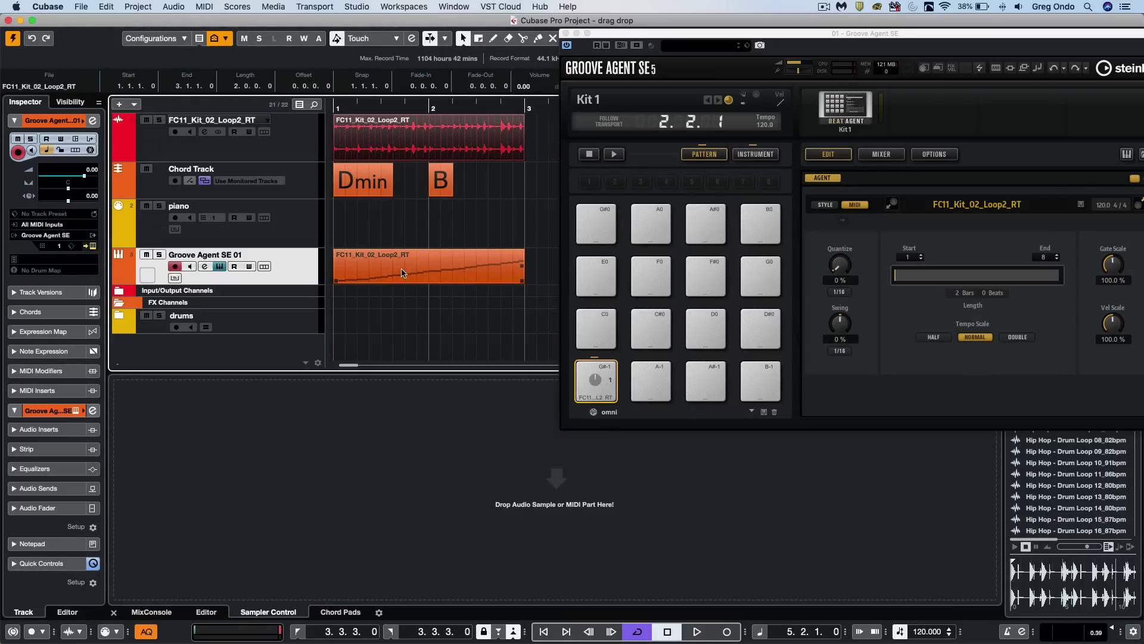
double_click(403, 273)
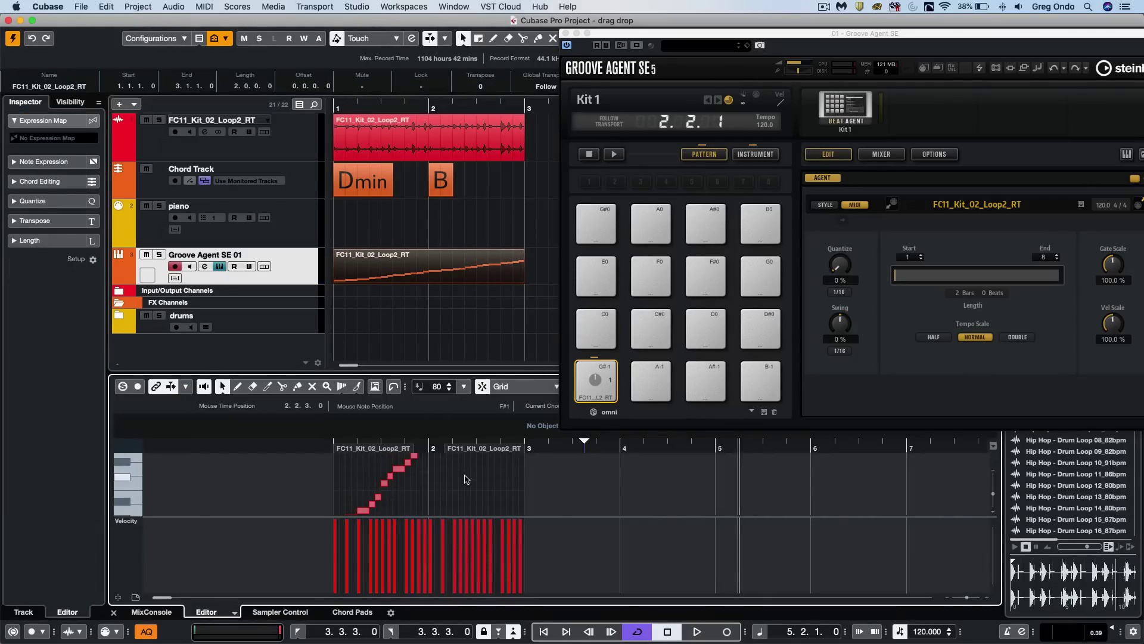
key(Delete)
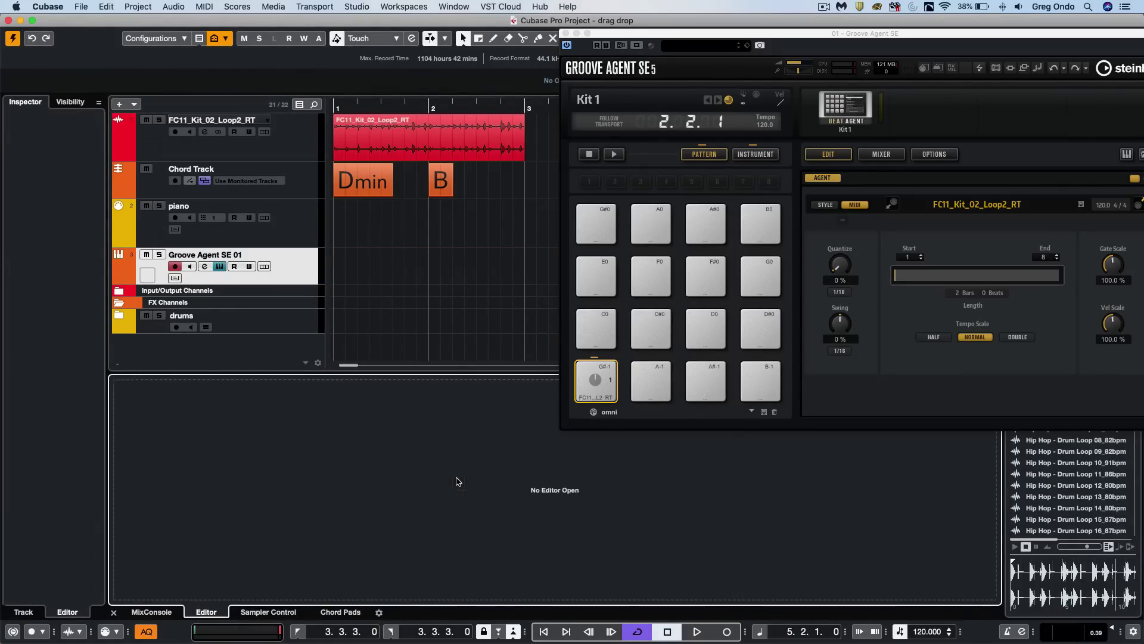
Close Groove Agent SE and browse the VST Instruments folders in the media browser, expanding and collapsing them
click(567, 33)
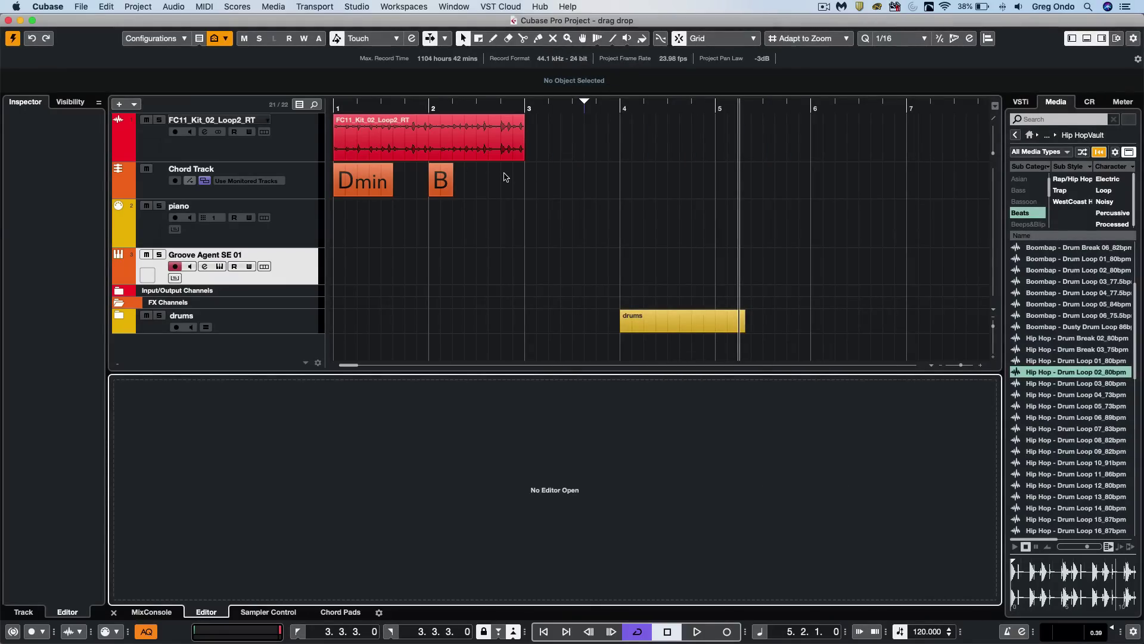
click(1031, 136)
click(1031, 136)
click(1040, 186)
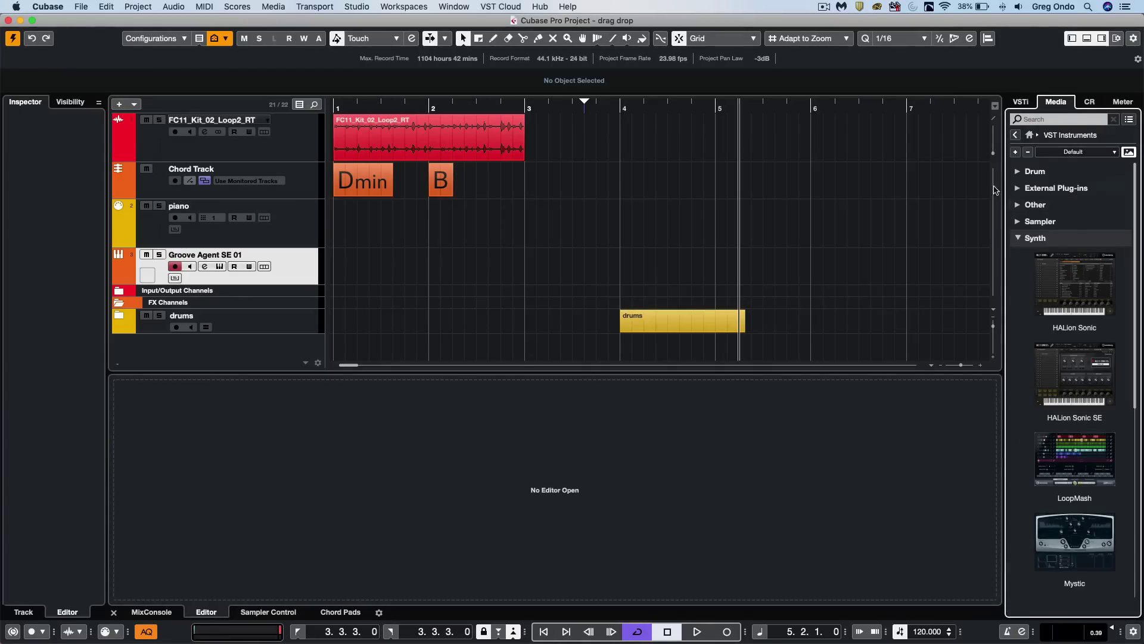
click(1018, 223)
click(1018, 205)
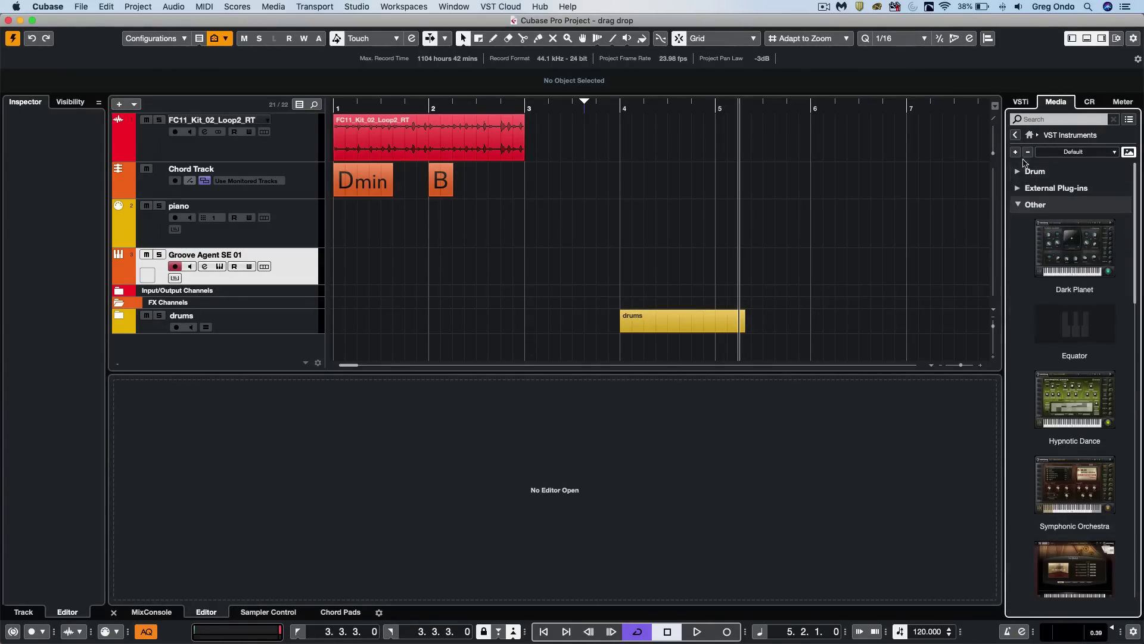
click(1016, 152)
click(1016, 152)
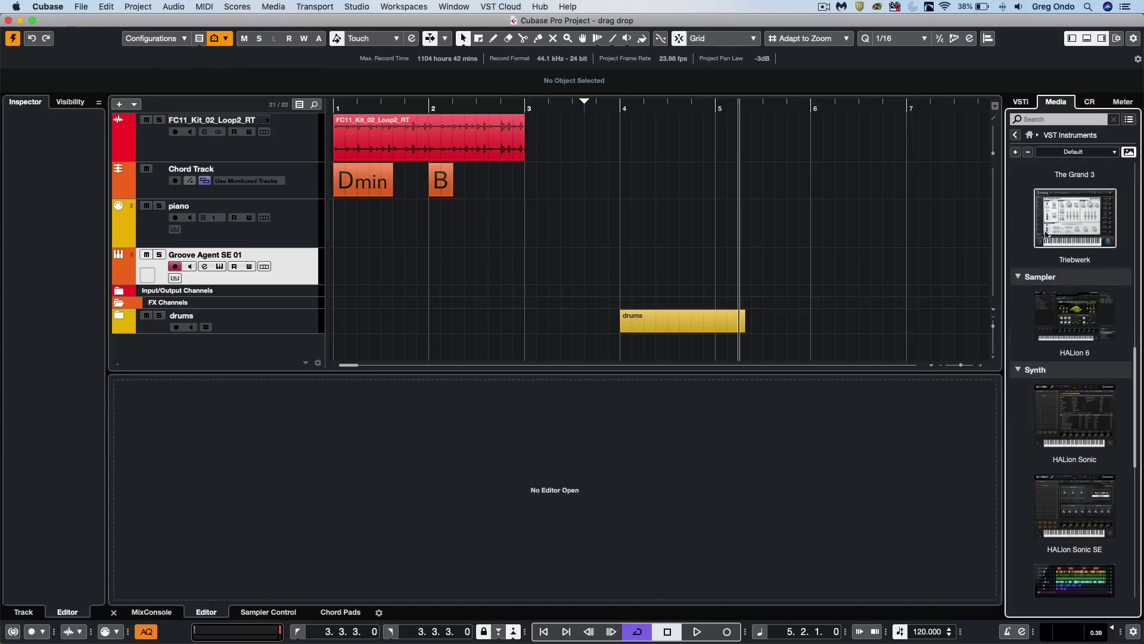
click(1027, 152)
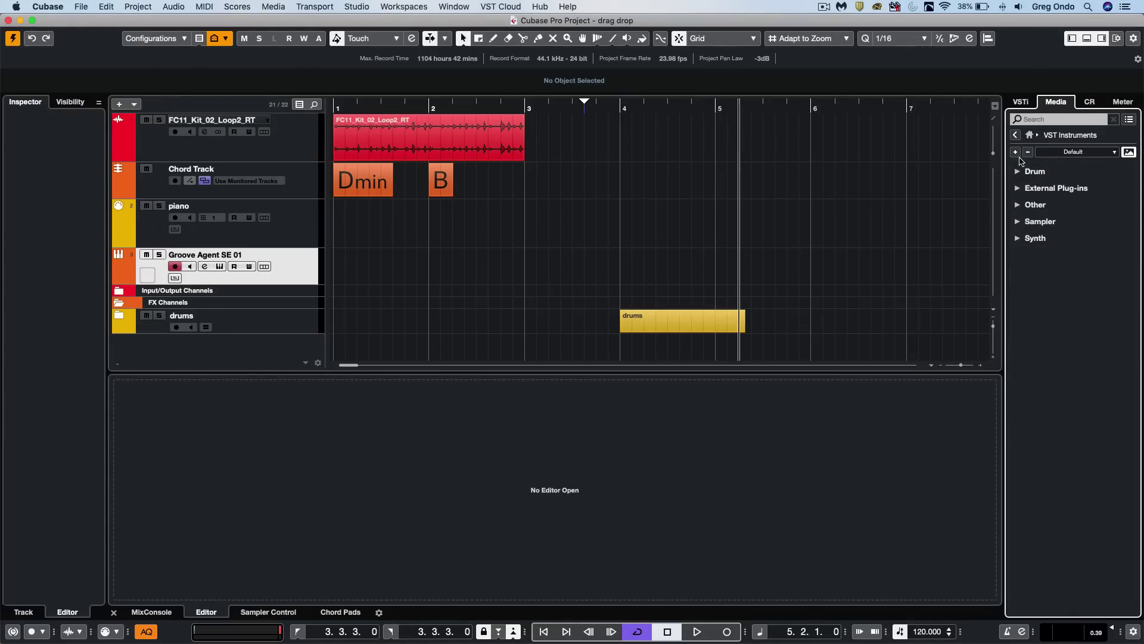
click(1016, 152)
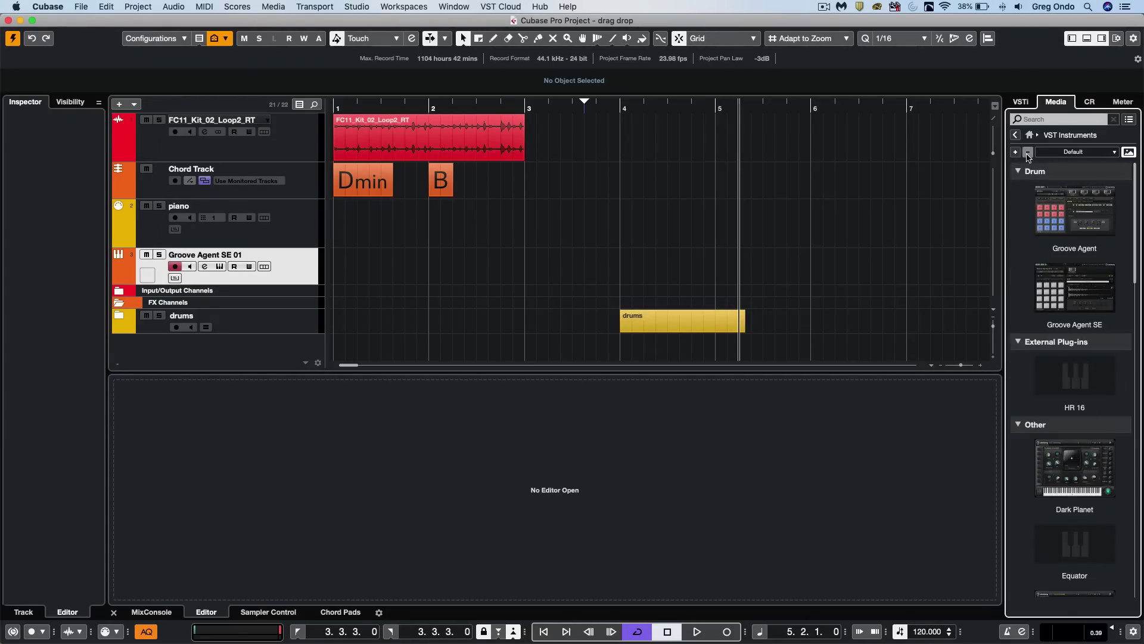
click(1028, 153)
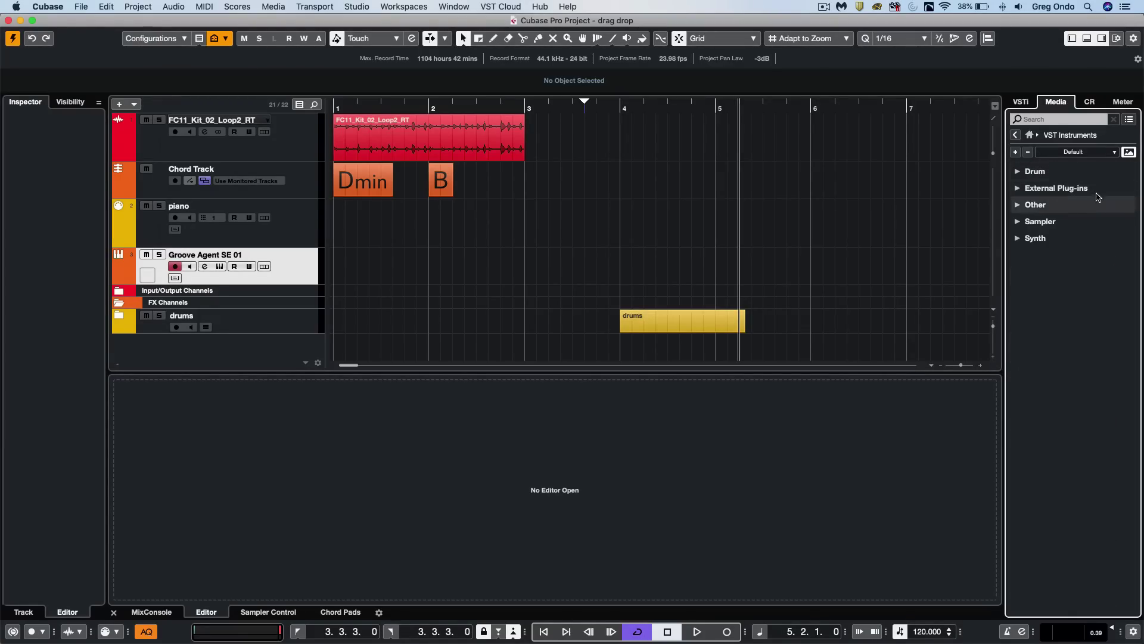
Expand the Synth folder and show its instruments as thumbnails
click(1018, 238)
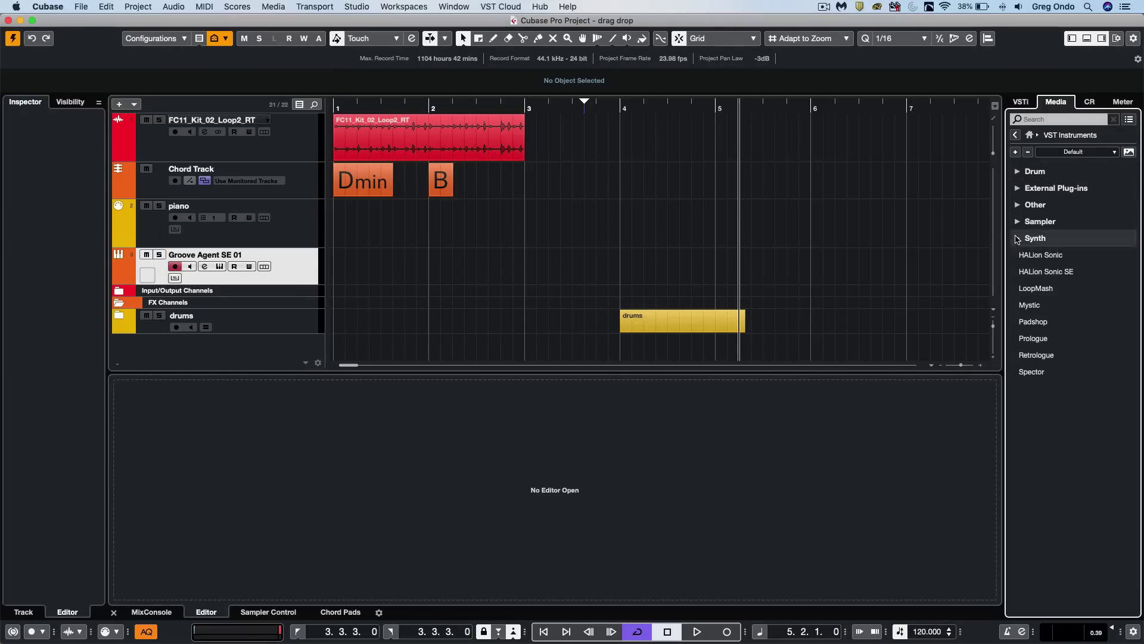
click(1129, 151)
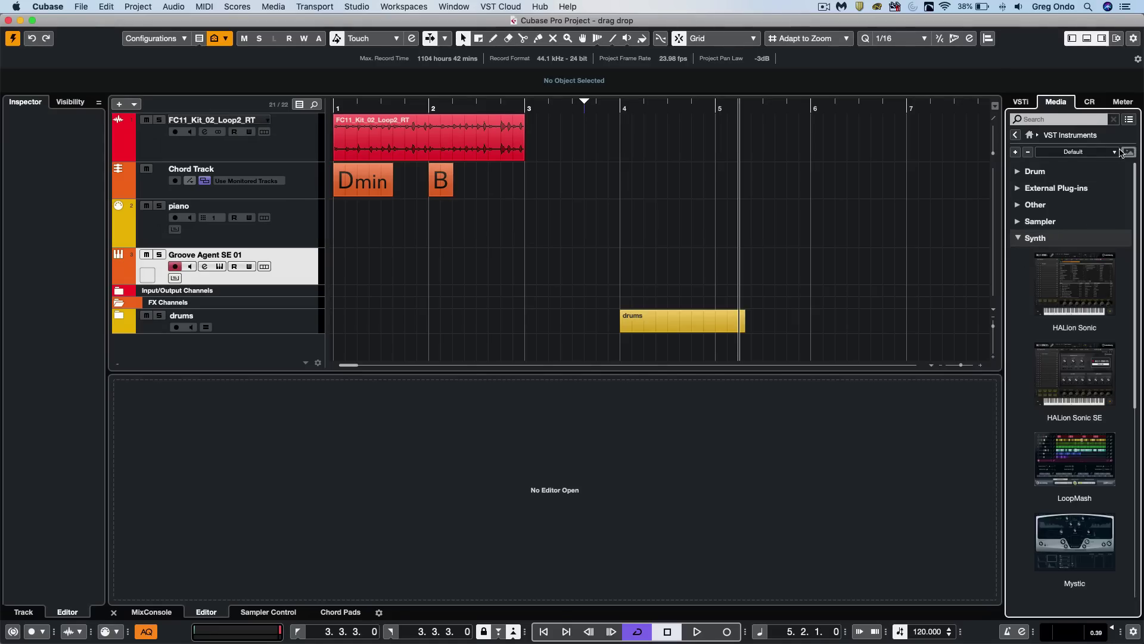
scroll(1042, 316, down, 5)
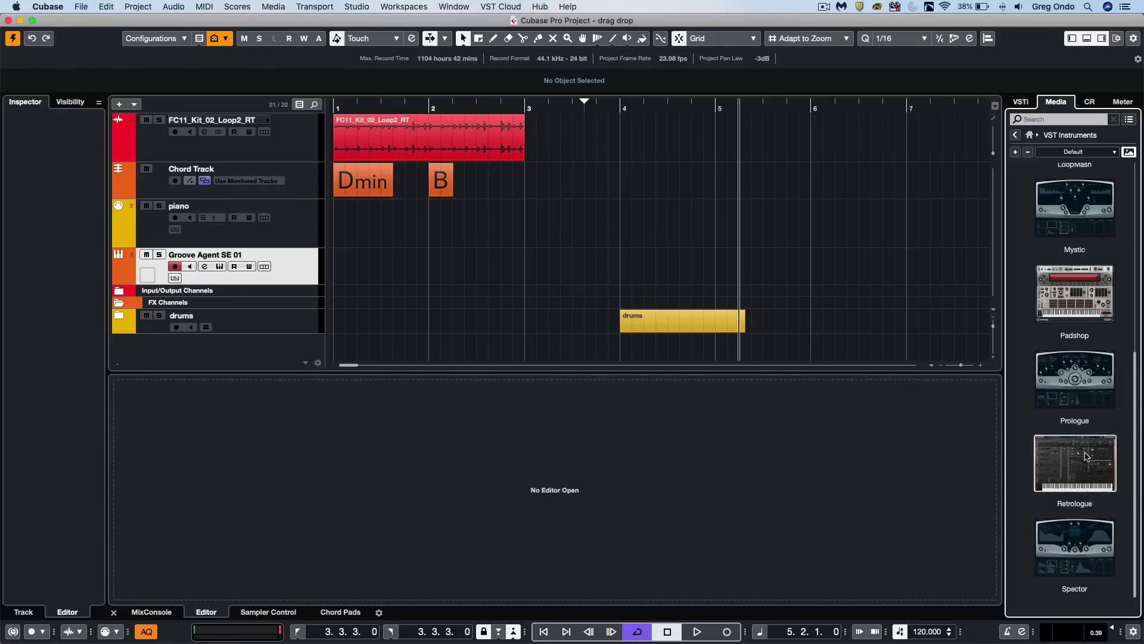
Add a Retrologue track above the piano, then list the Retrologue 2 Factory Library presets
drag(1086, 457, 242, 207)
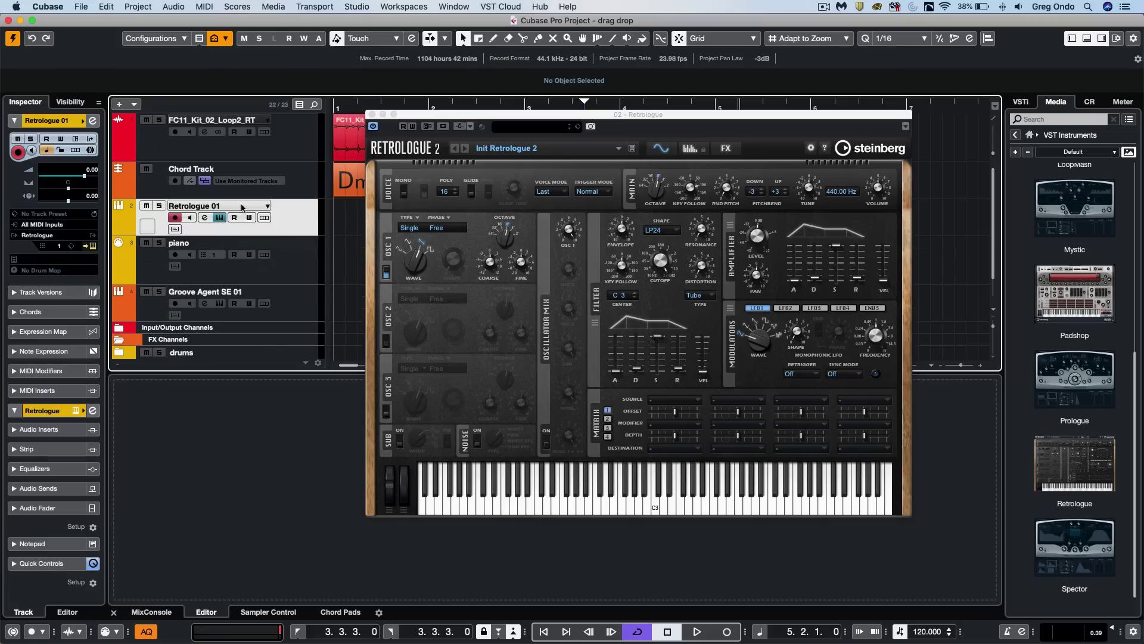
click(372, 114)
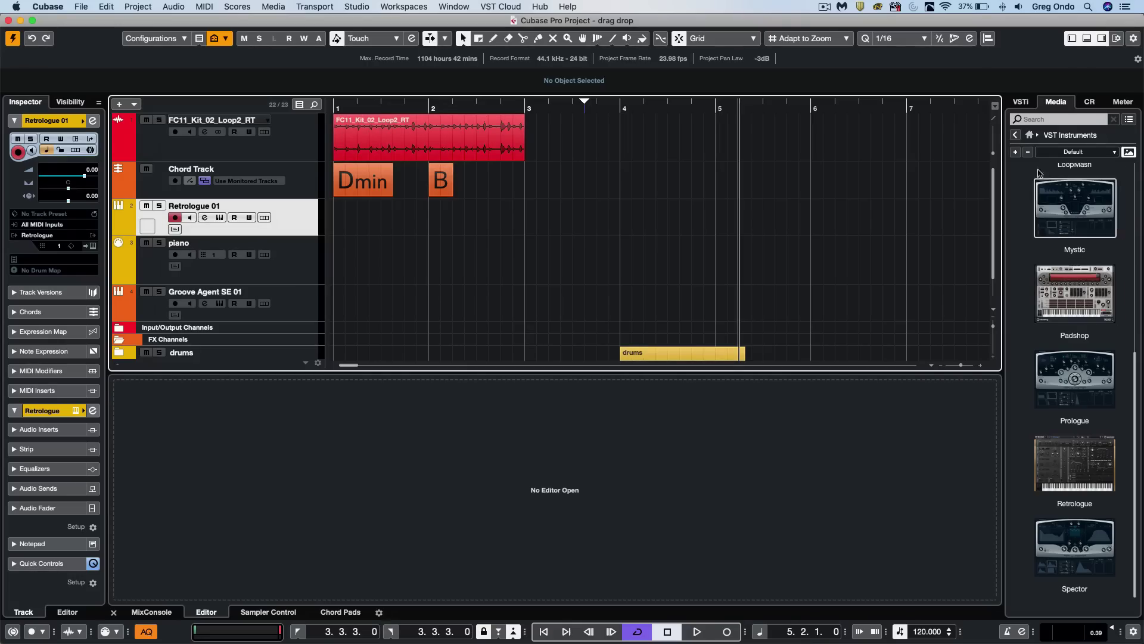
click(1017, 138)
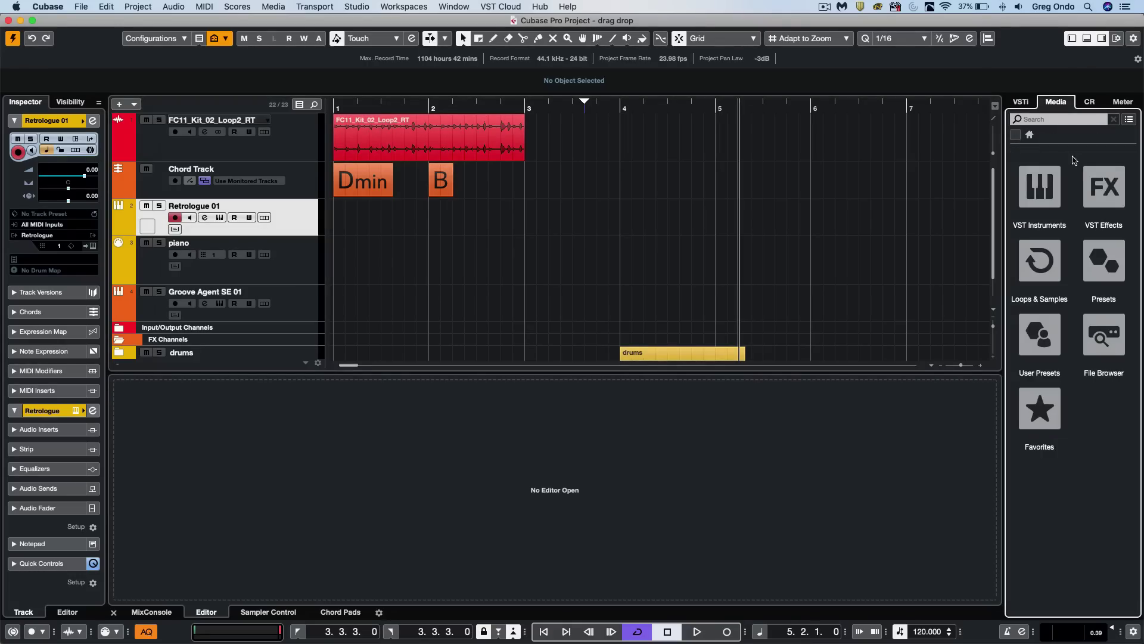
click(1047, 189)
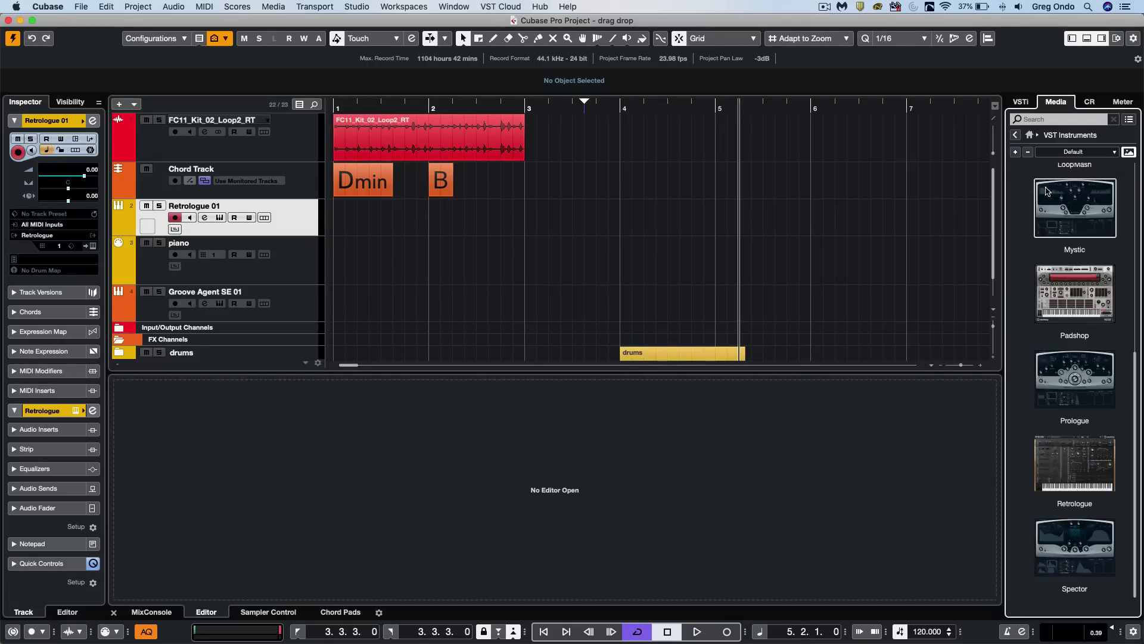
click(1128, 152)
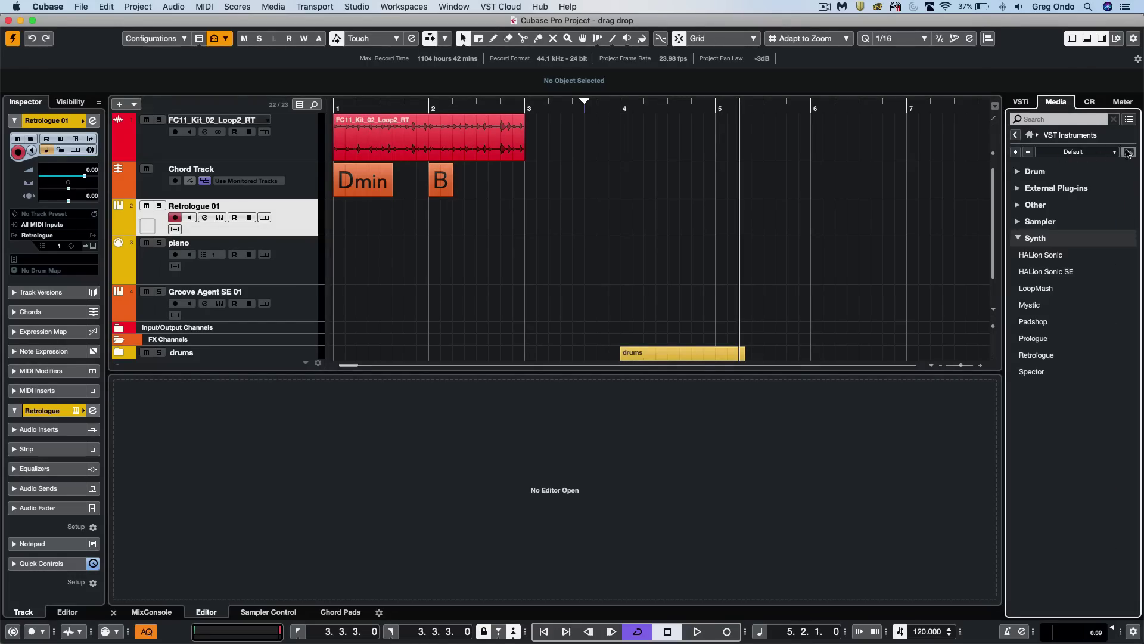
click(1064, 355)
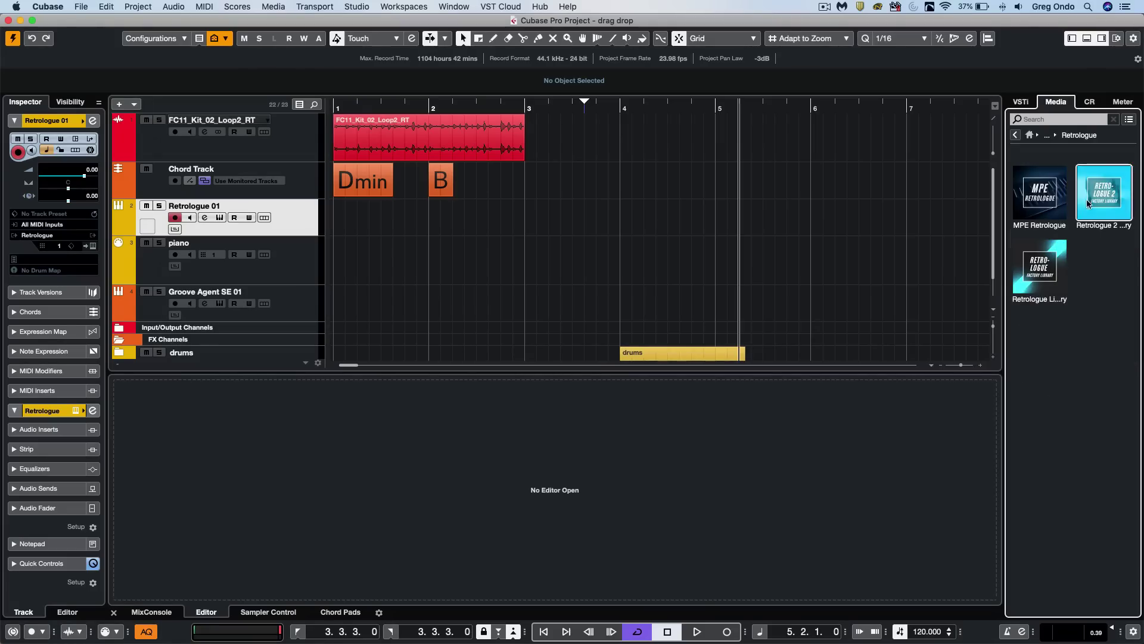
click(1098, 213)
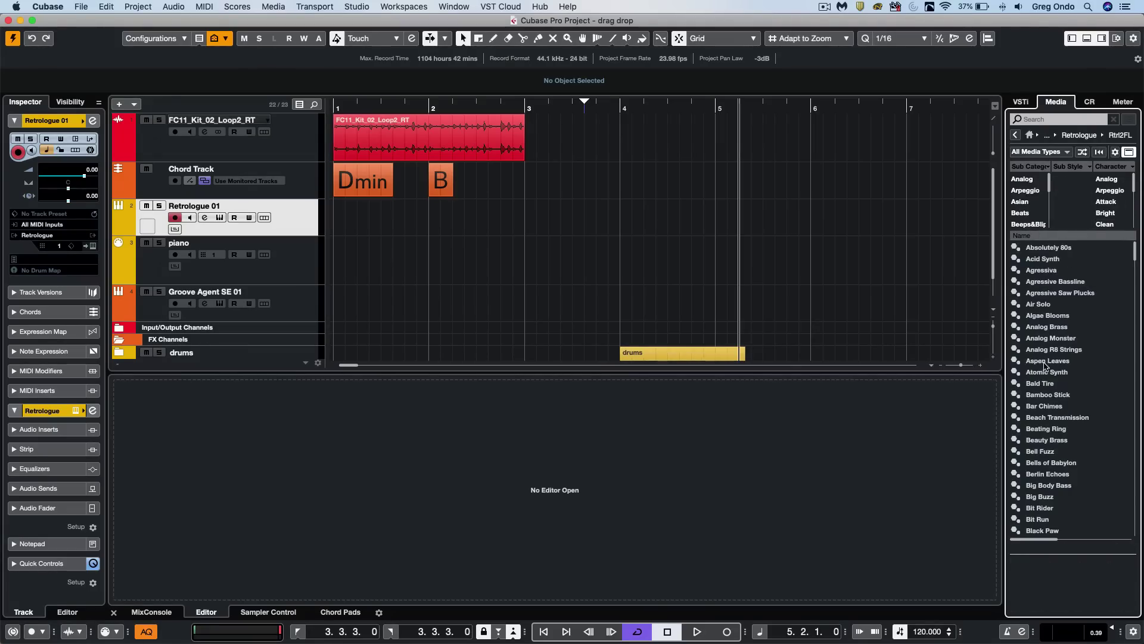
Drop the Bar Chimes preset as a new track between the piano and Groove Agent tracks
click(1043, 404)
scroll(266, 264, down, 1)
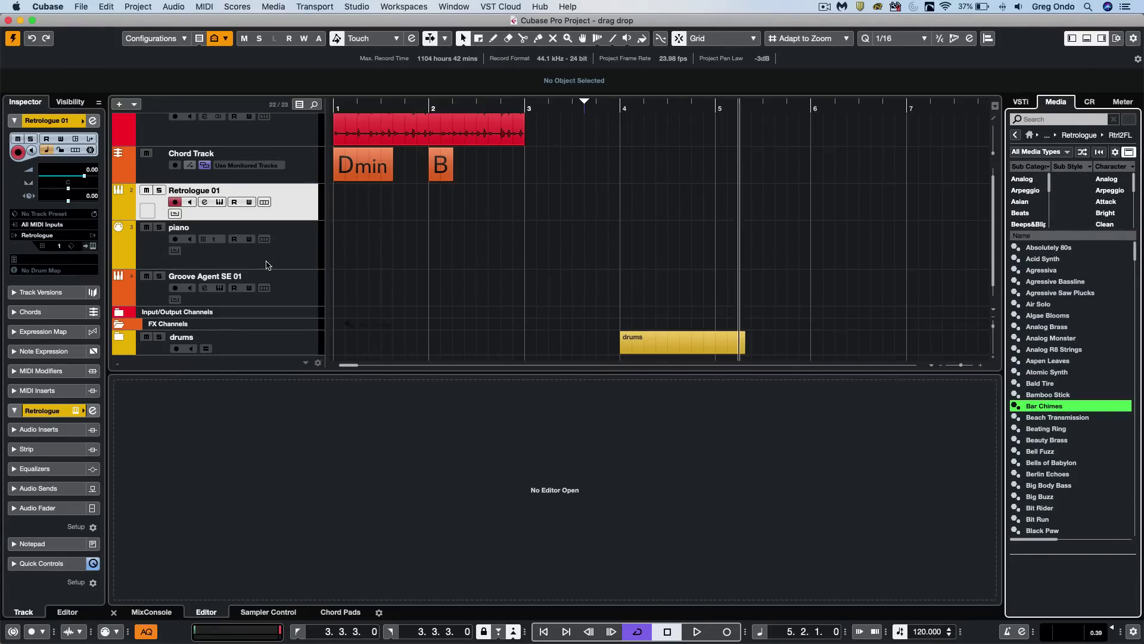
drag(247, 280, 266, 278)
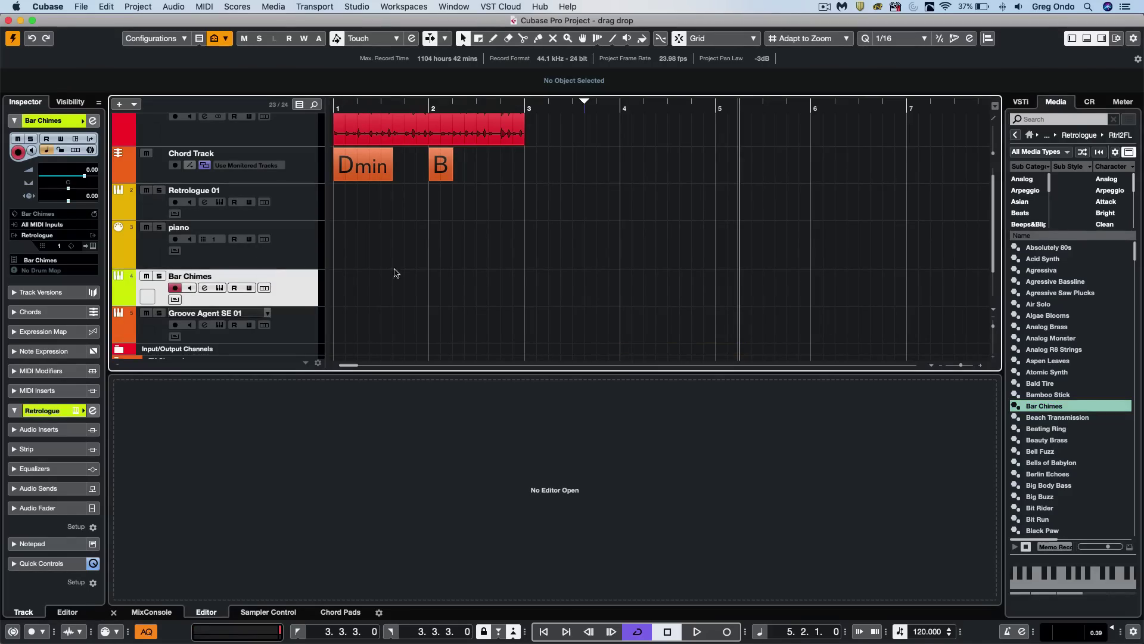
Check Bar Chimes in the Retrologue editor, then select the FC11_Kit_02_Loop2_RT track
click(94, 246)
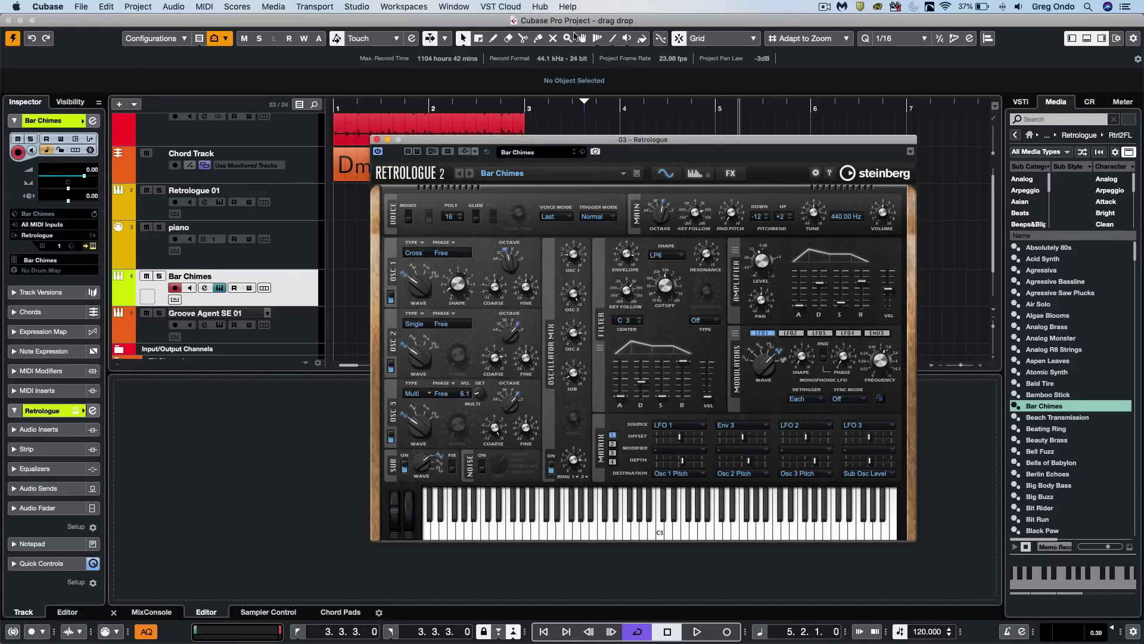
click(377, 140)
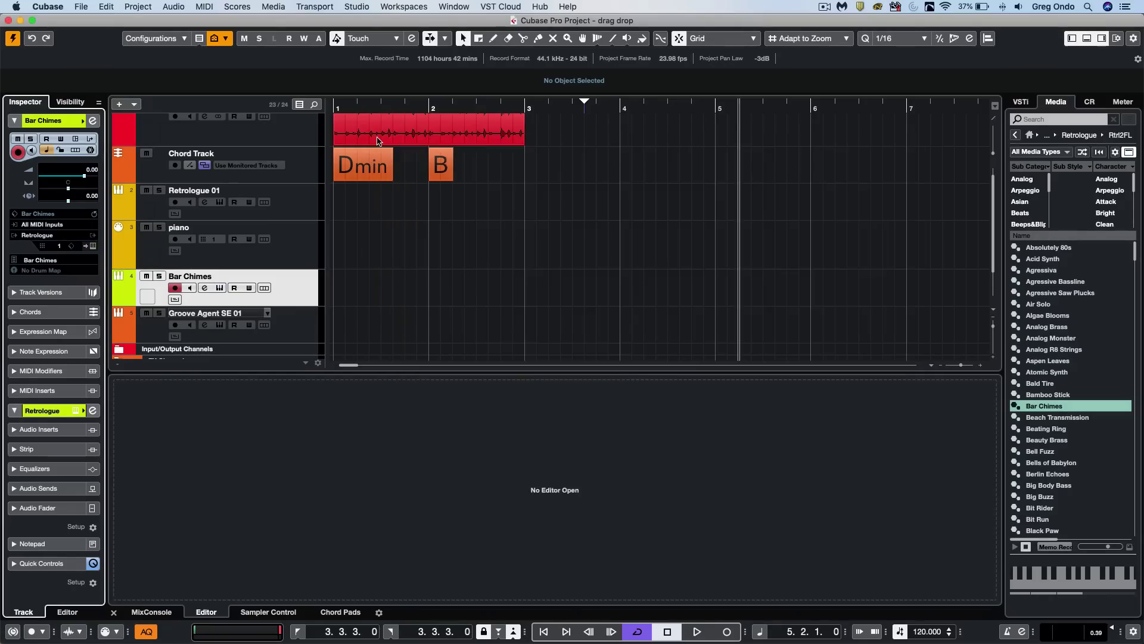
scroll(596, 257, up, 1)
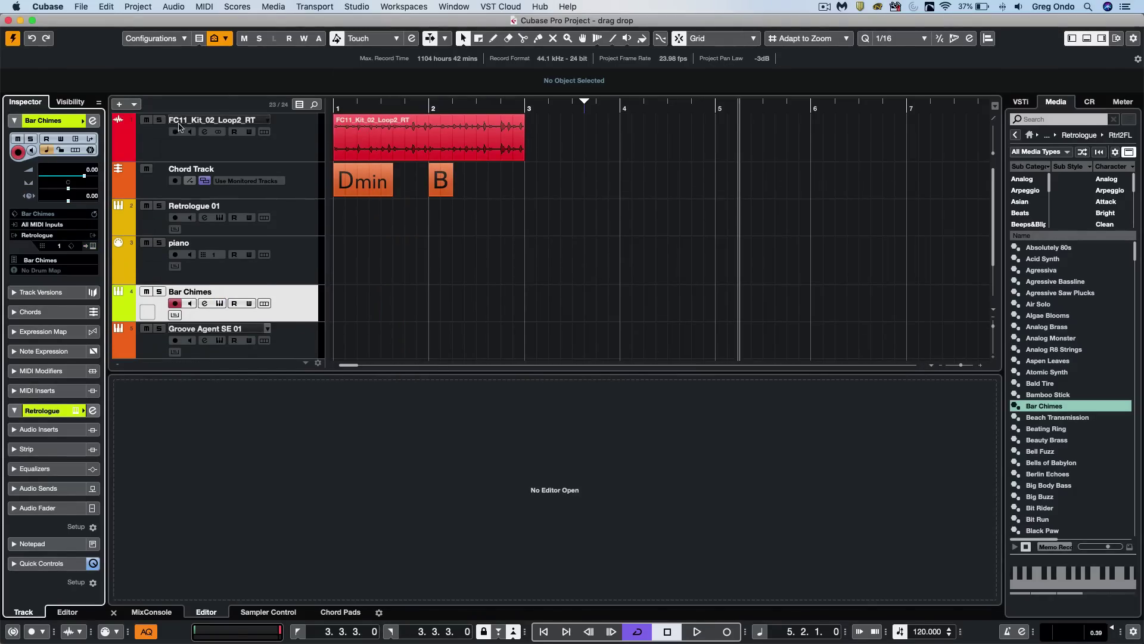
click(307, 147)
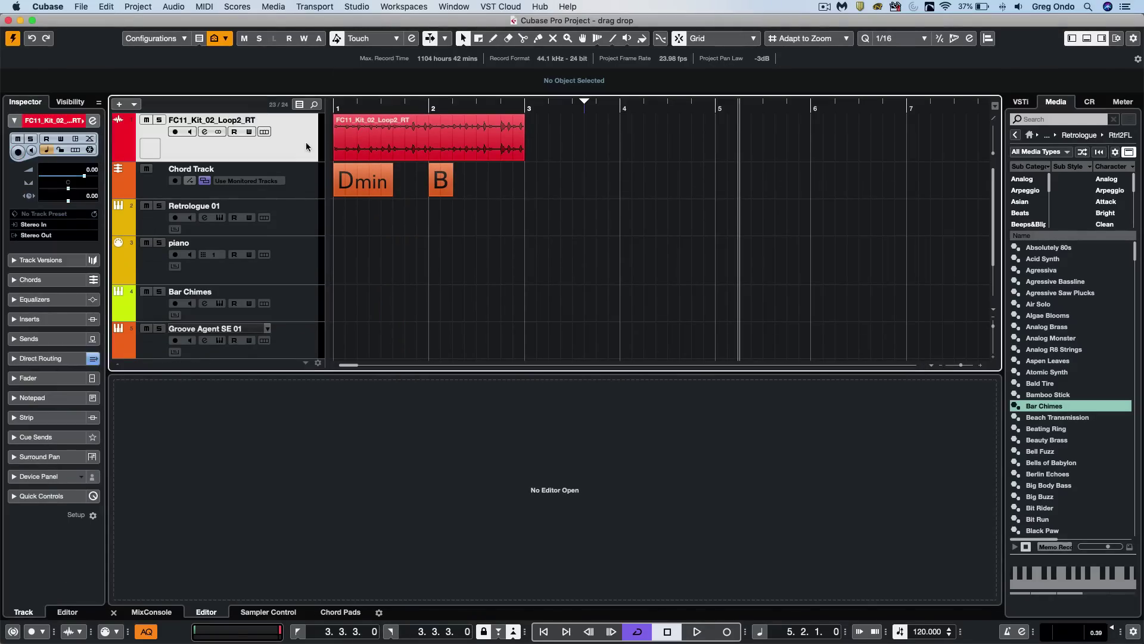
Show VST Effects as thumbnails with Delay collapsed and Dynamics expanded to Brickwall Limiter, Compressor, DC1A3
click(1015, 135)
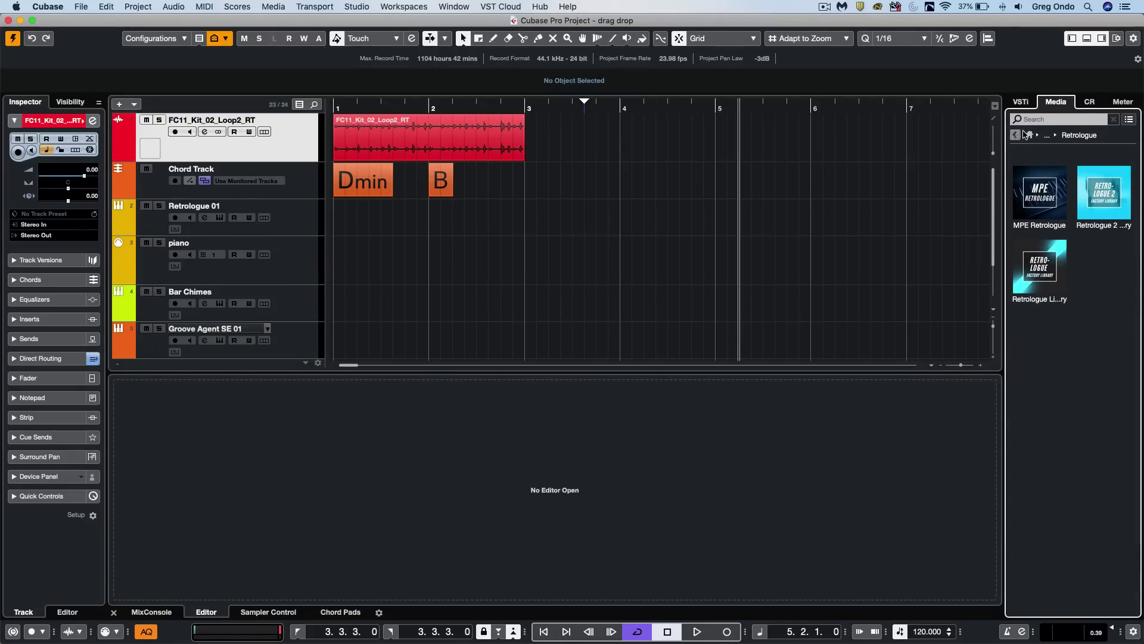
click(1029, 134)
click(1125, 191)
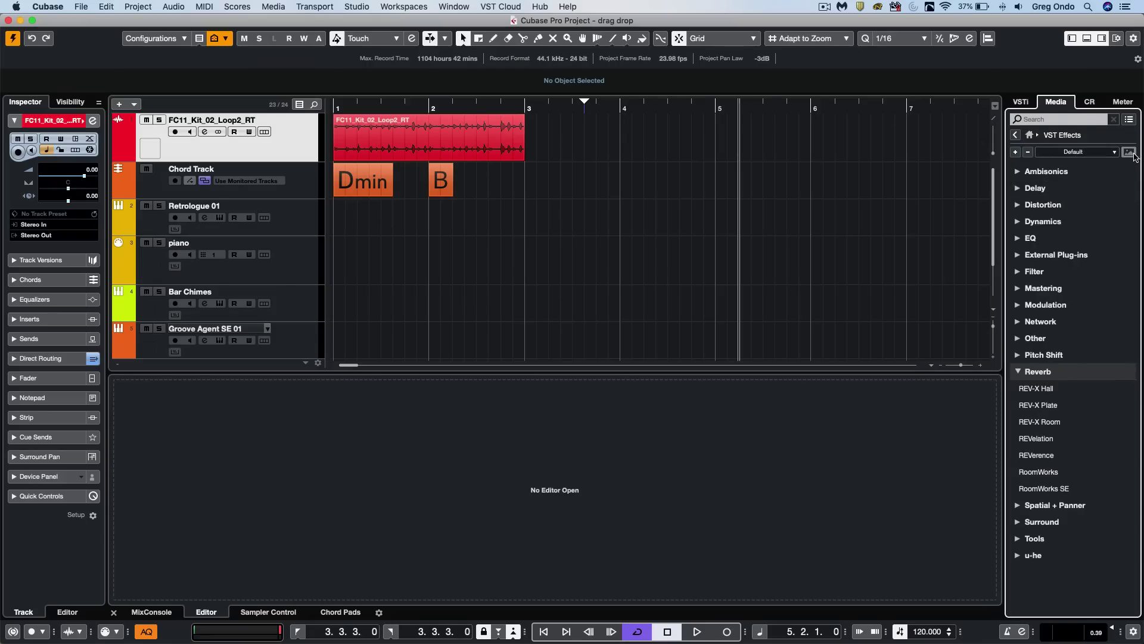
click(1129, 152)
click(1058, 255)
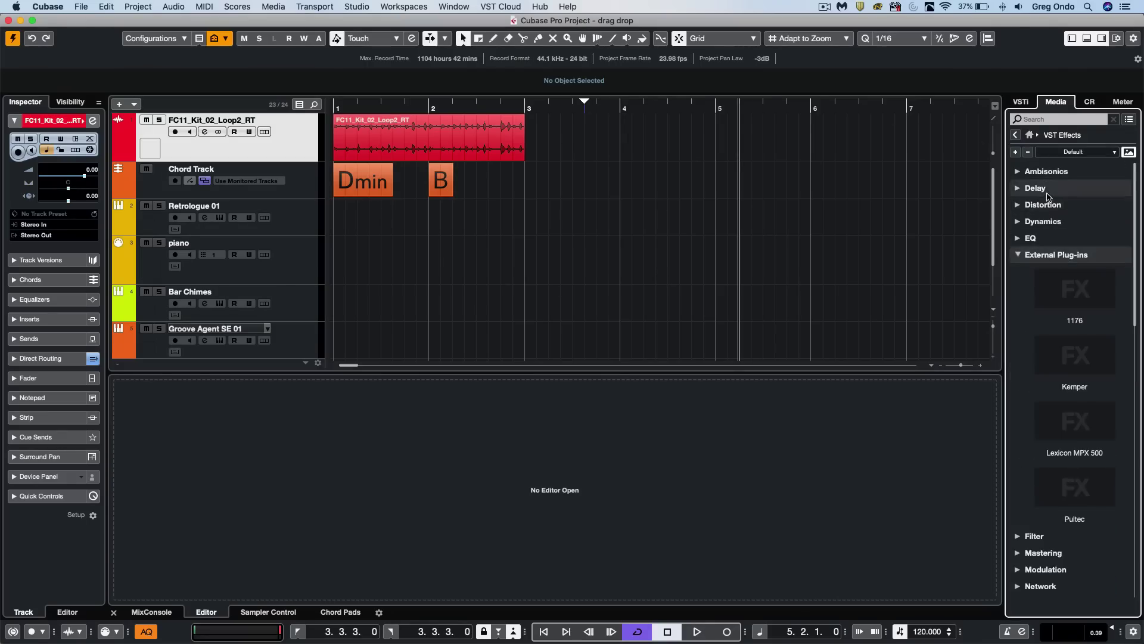
click(1018, 188)
scroll(1043, 227, down, 10)
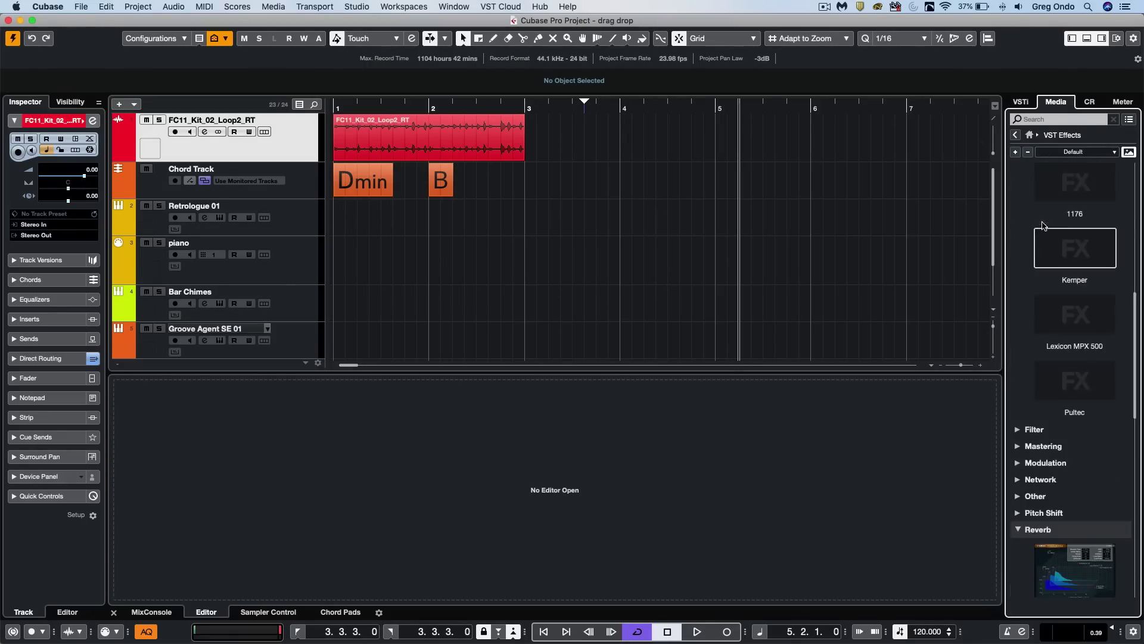
scroll(1031, 215, up, 10)
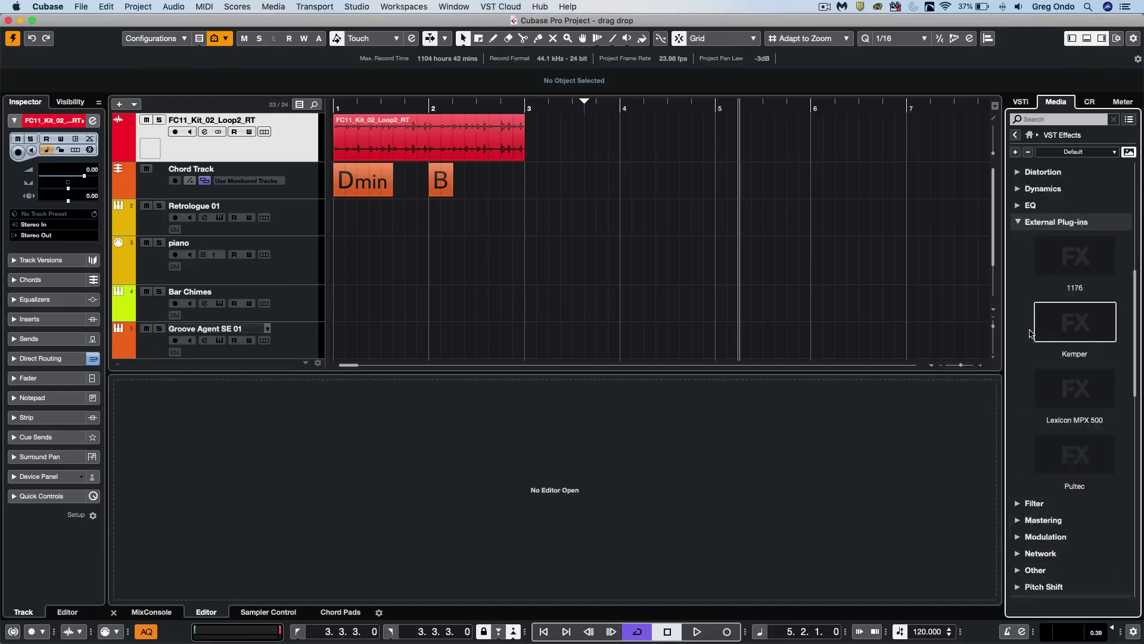
click(1019, 188)
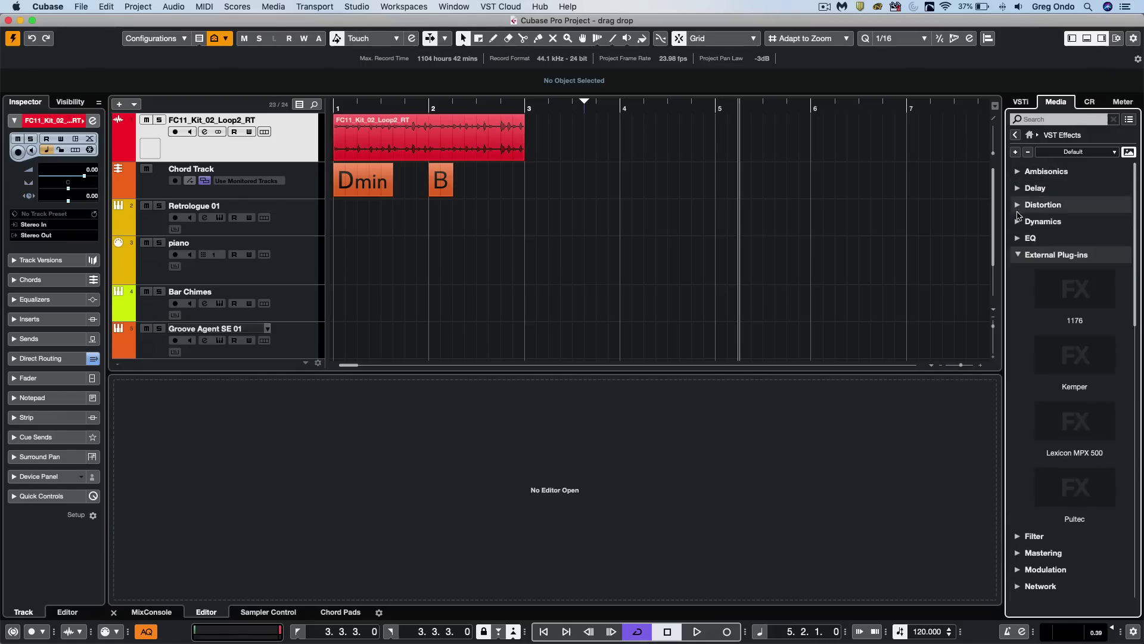
click(1018, 221)
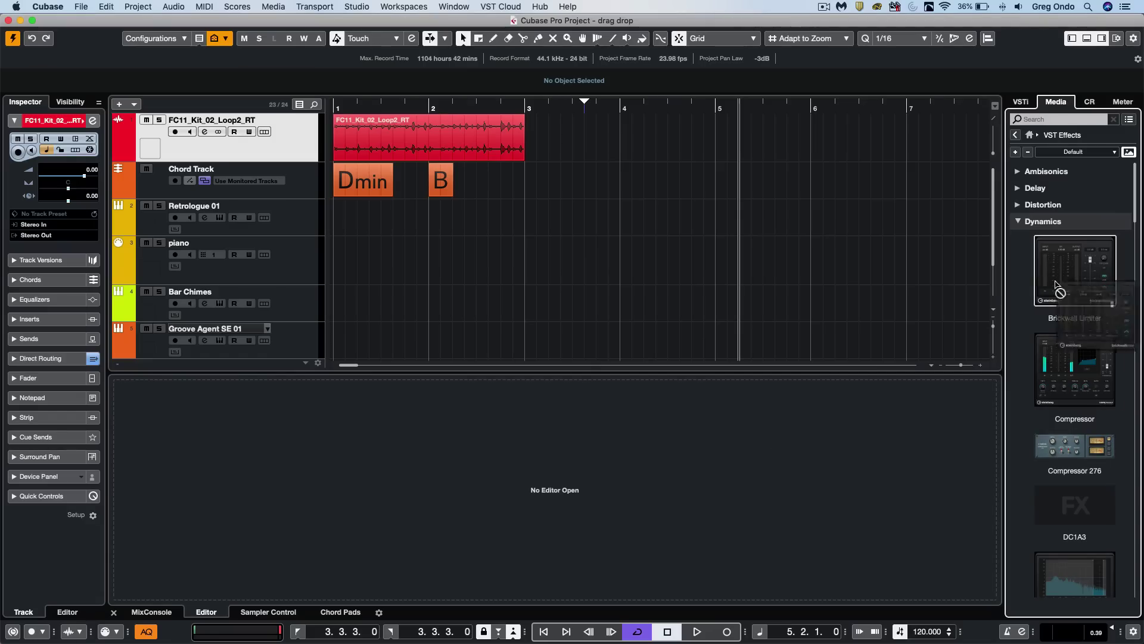
Add Brickwall Limiter, Compressor and DeEsser as inserts on the drum loop track
drag(1060, 292, 208, 156)
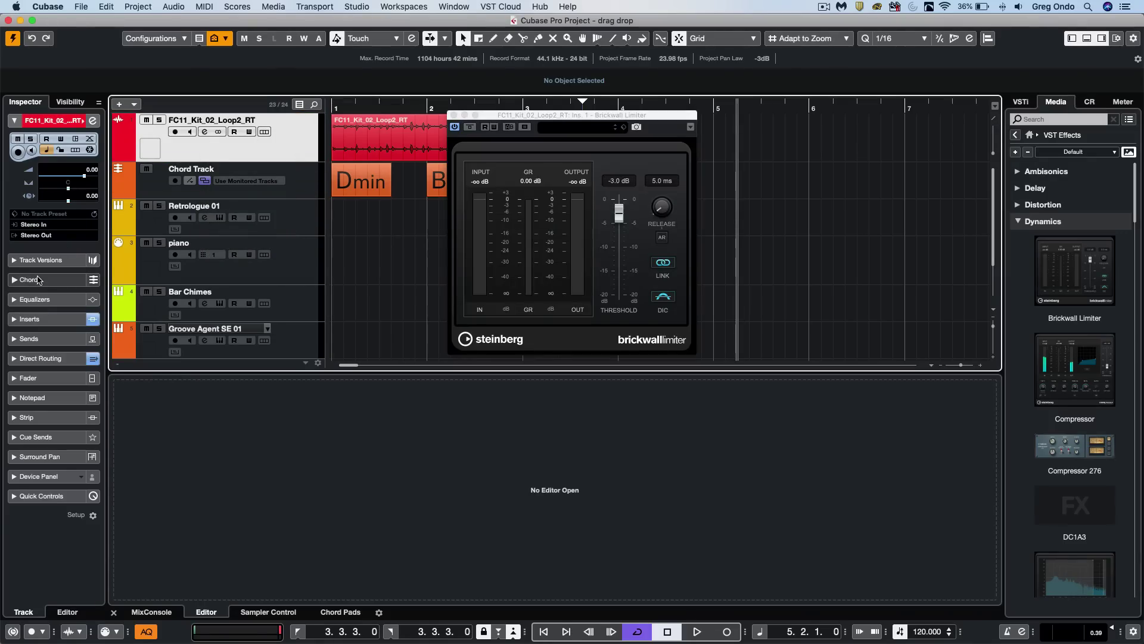
click(37, 320)
drag(1075, 370, 143, 139)
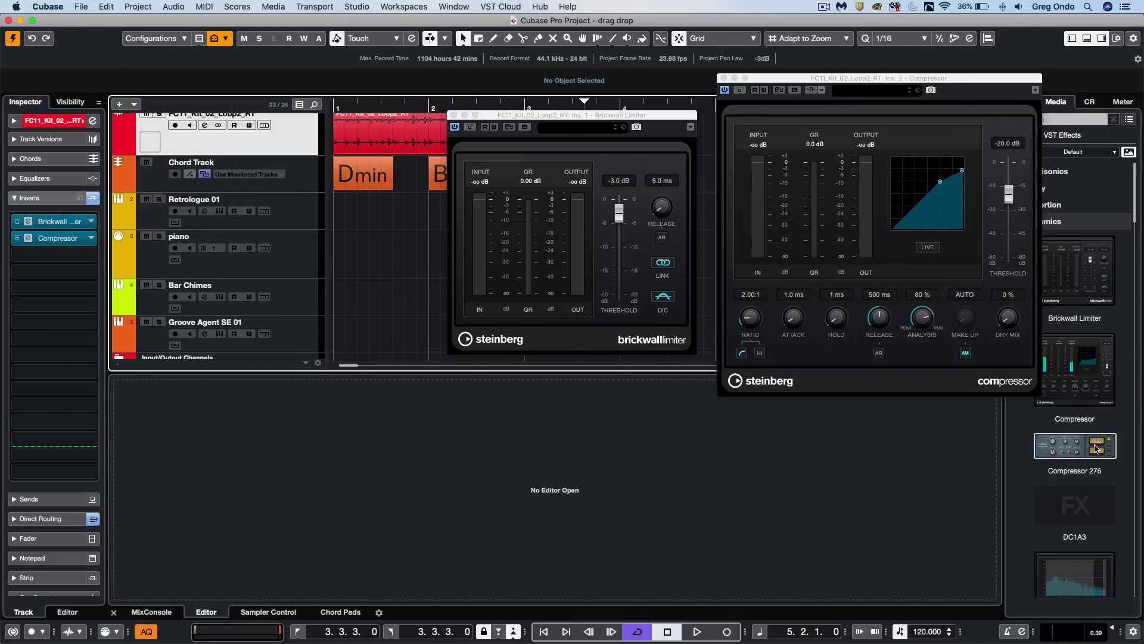
scroll(1097, 297, down, 5)
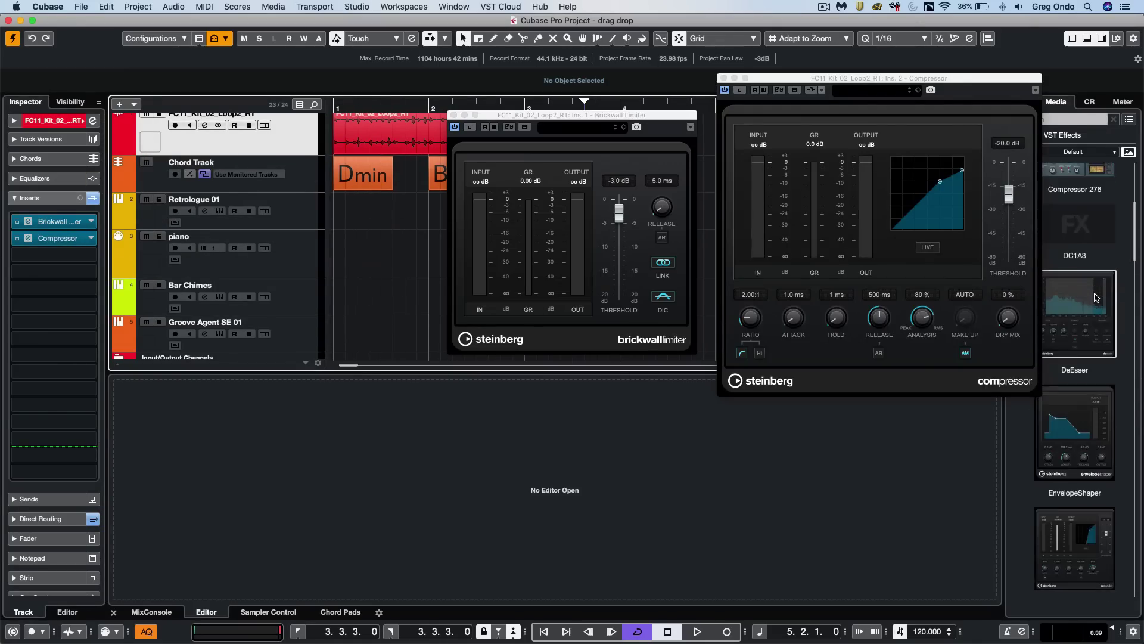
drag(1097, 336, 50, 457)
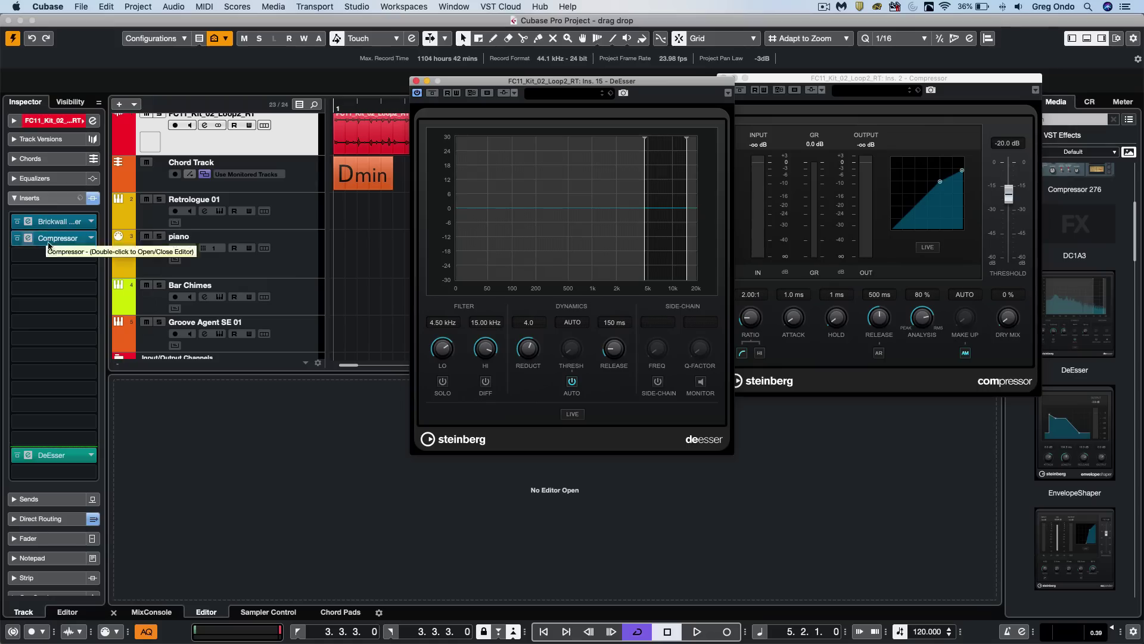
Reorder the inserts so DeEsser is first and the Brickwall Limiter comes later
drag(55, 221, 31, 375)
drag(51, 454, 71, 221)
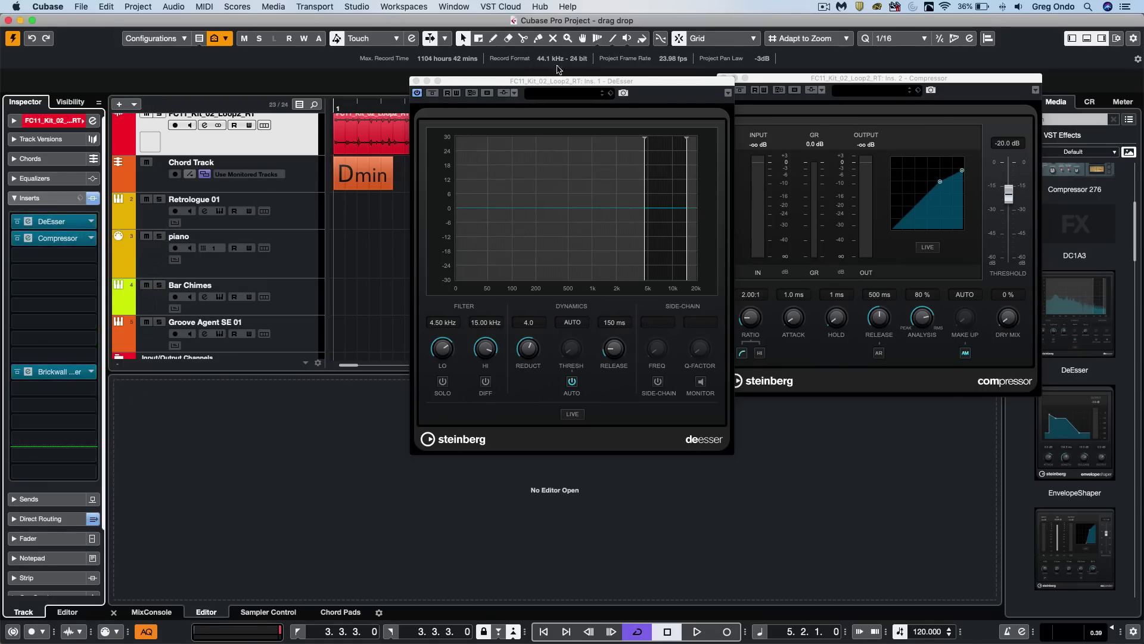
click(416, 81)
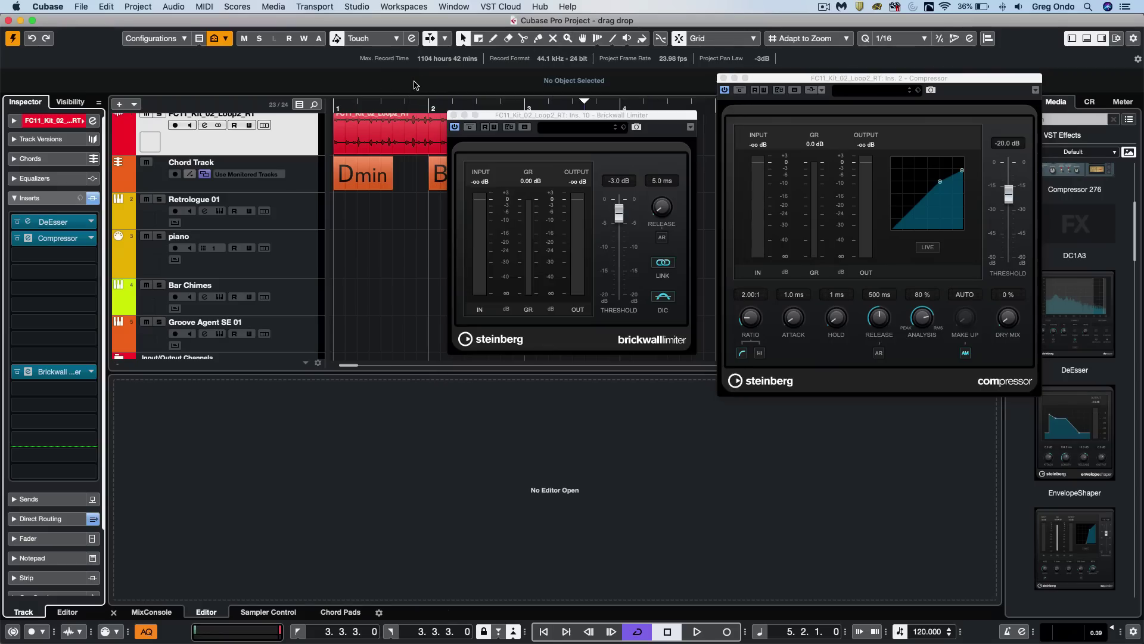
Close the Compressor and Brickwall Limiter windows and collapse the effects library
click(723, 78)
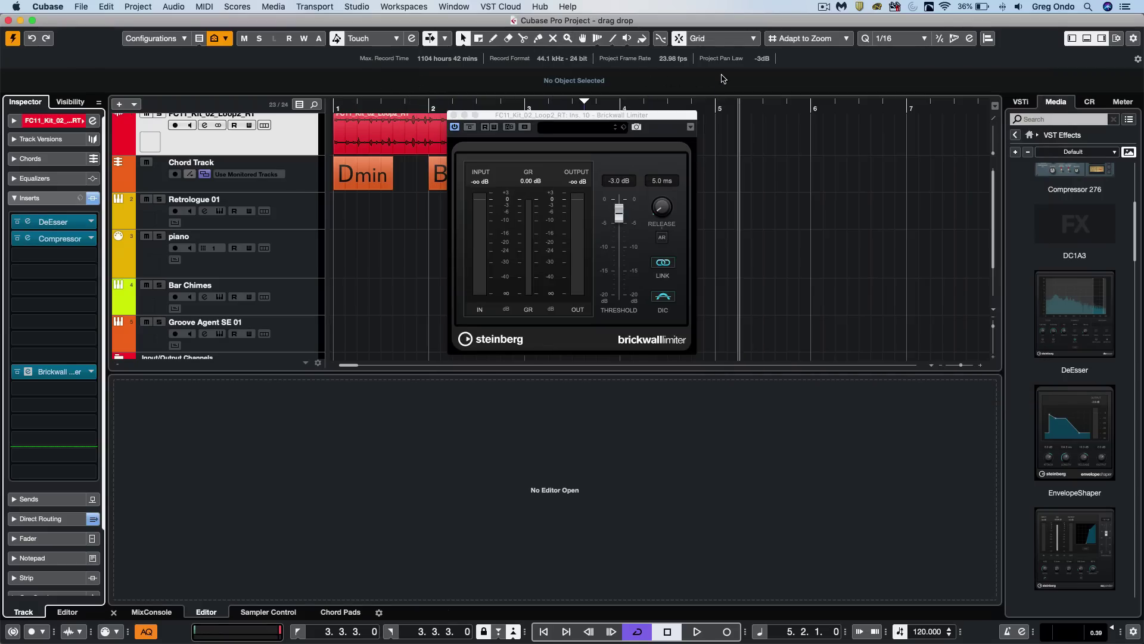
click(453, 115)
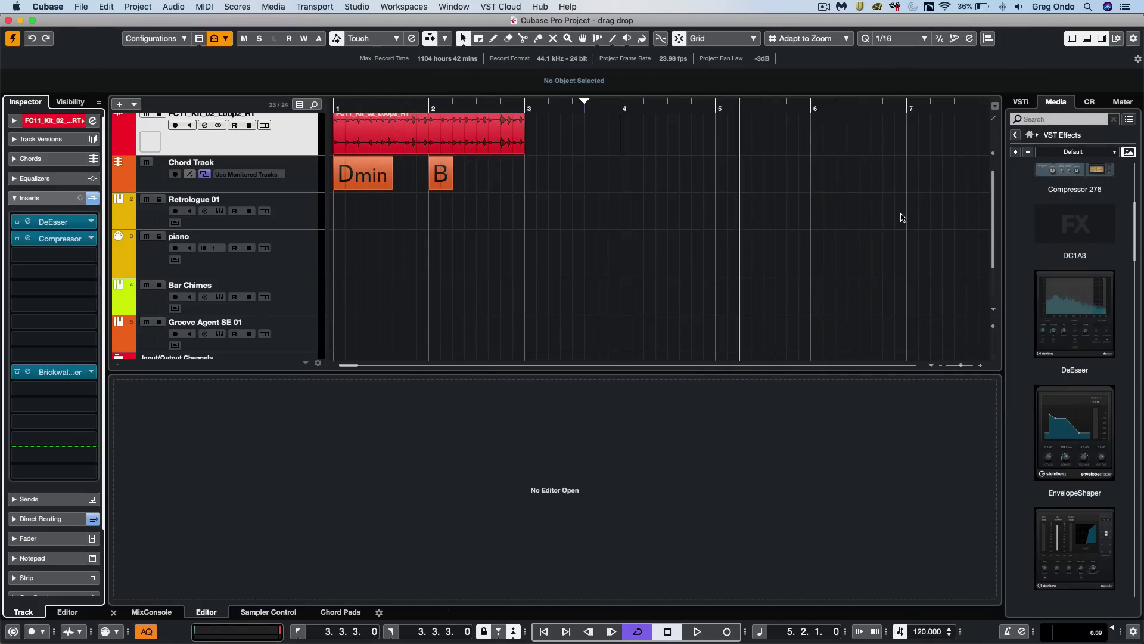
click(1028, 153)
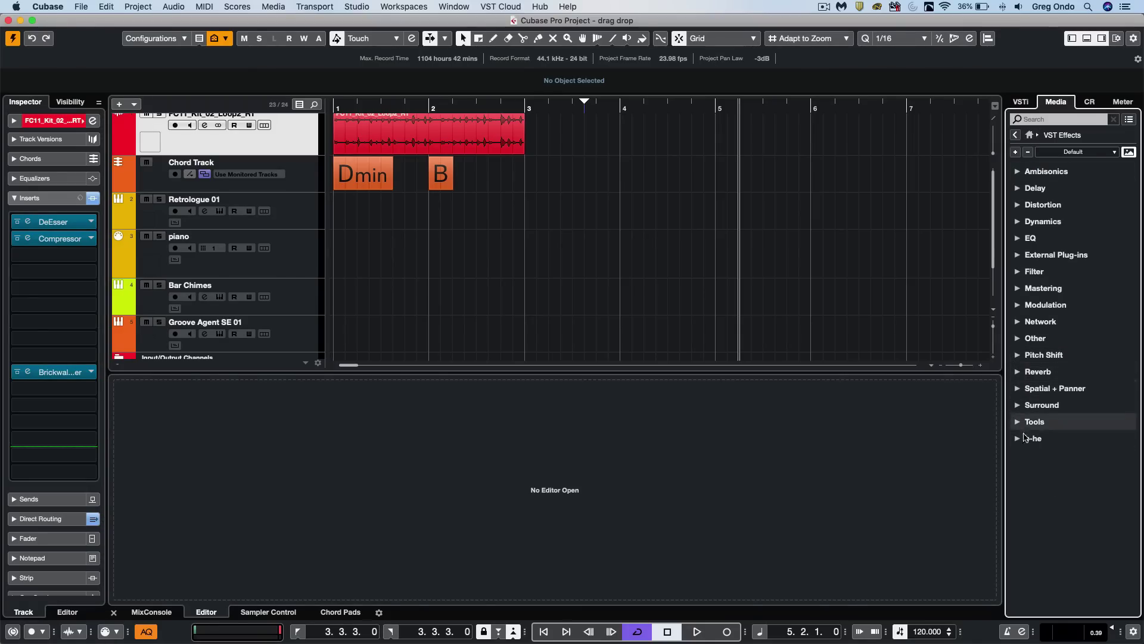
Create an FX 1-REVelation channel by dropping REVelation from the Reverb category
click(1017, 371)
scroll(1060, 421, down, 1)
scroll(1061, 421, down, 10)
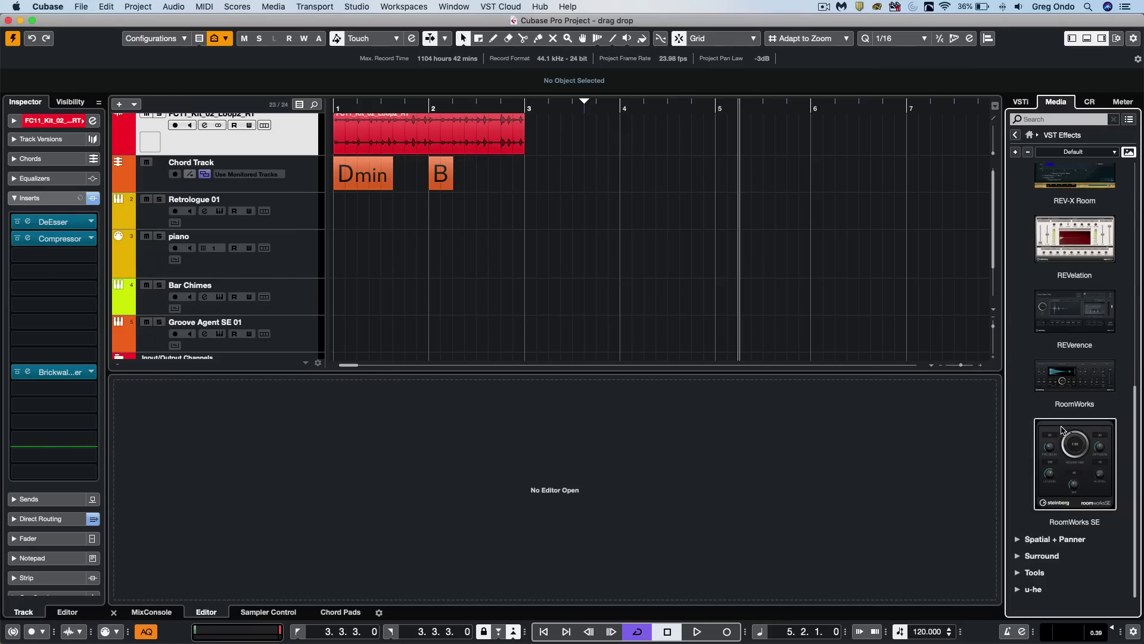
drag(1099, 244, 251, 203)
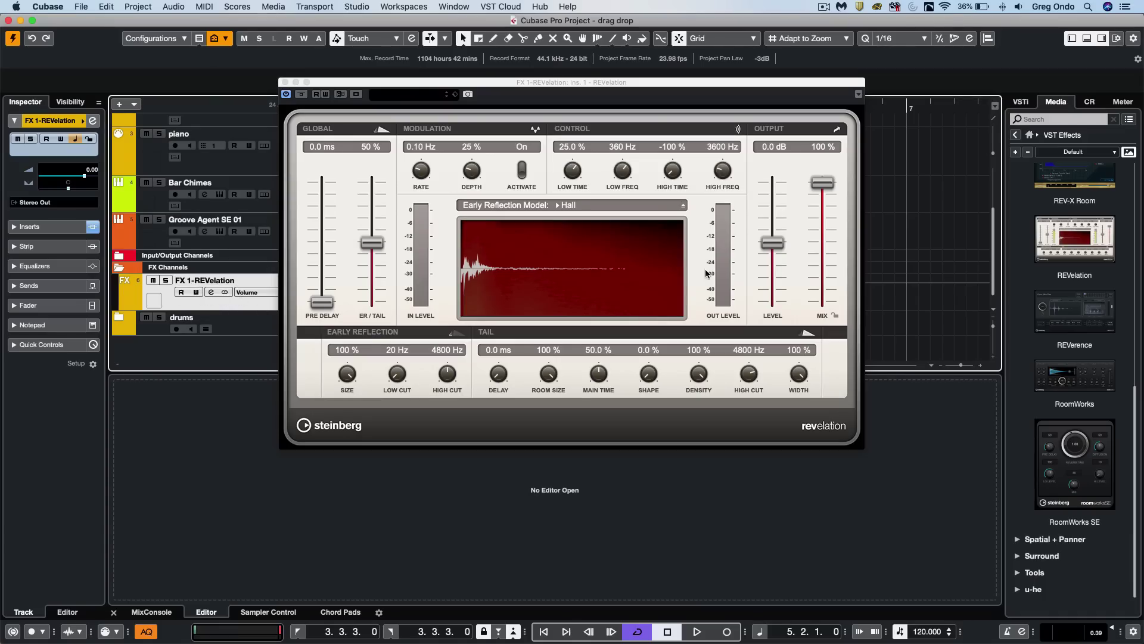
click(284, 83)
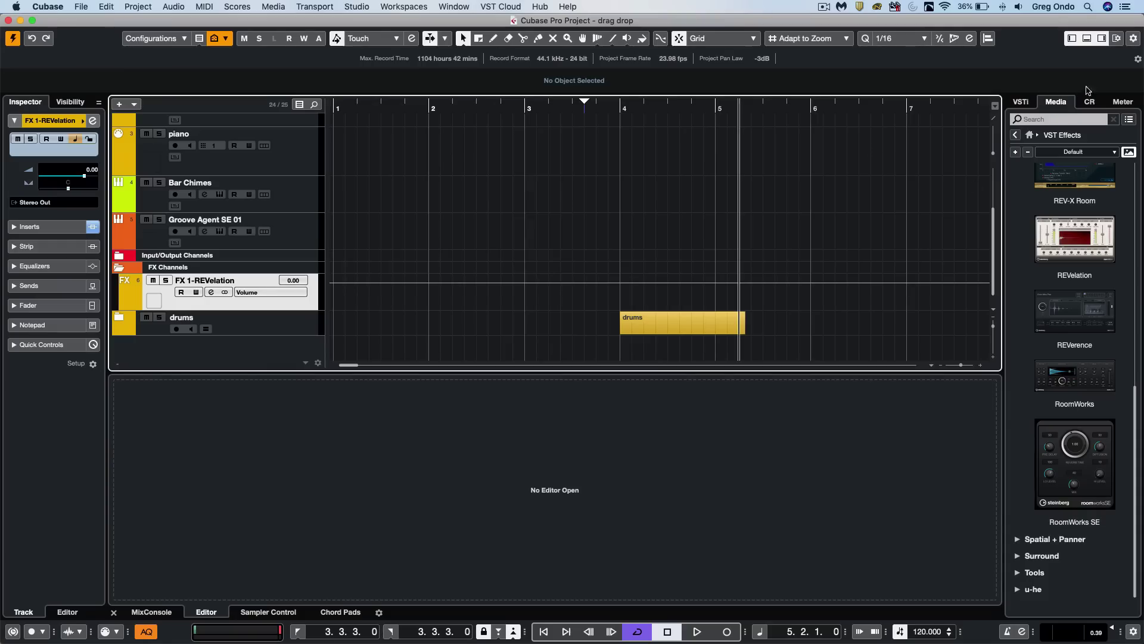
Add an Intro Acst track below the drum loop from Track Presets > Audio > AM Acst Gtr 2 Roomy Country ST
click(1016, 136)
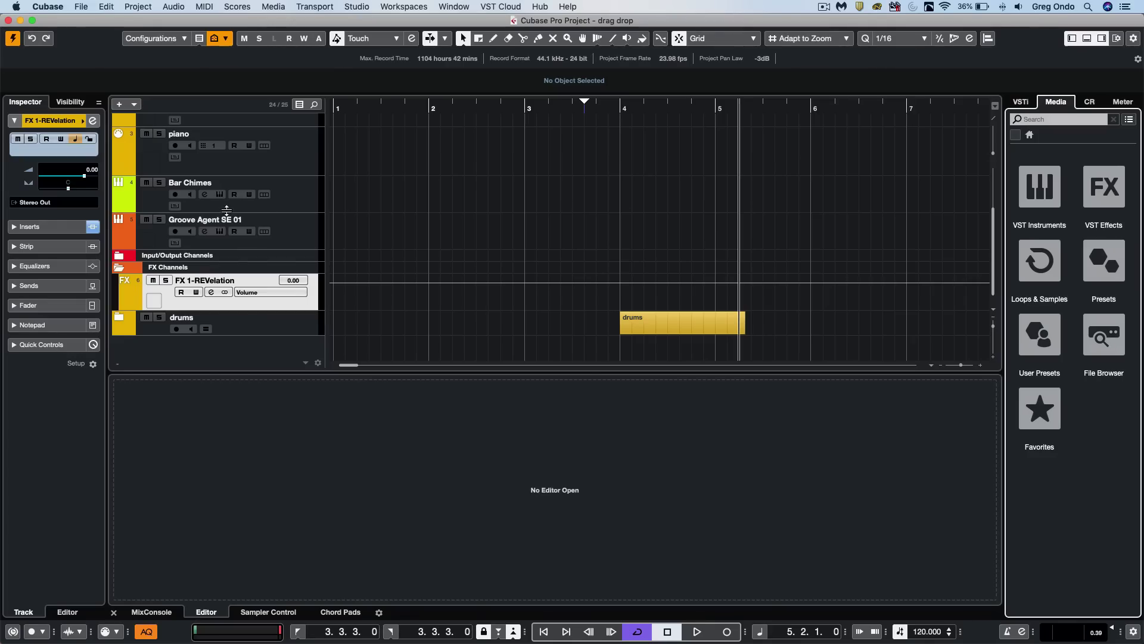
scroll(229, 210, up, 3)
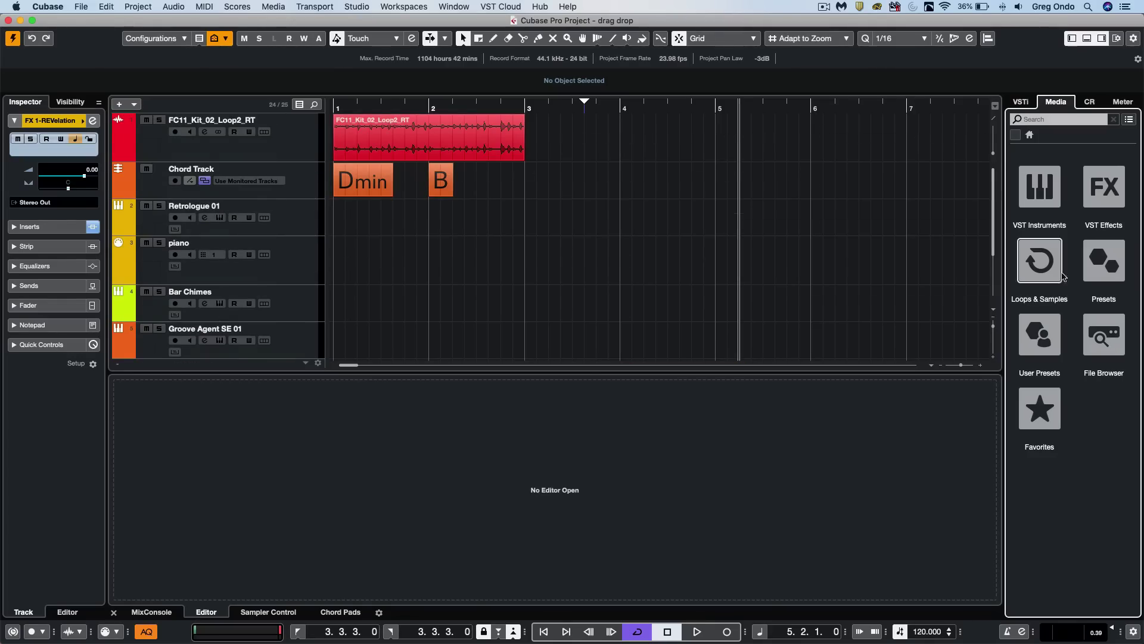
click(1107, 284)
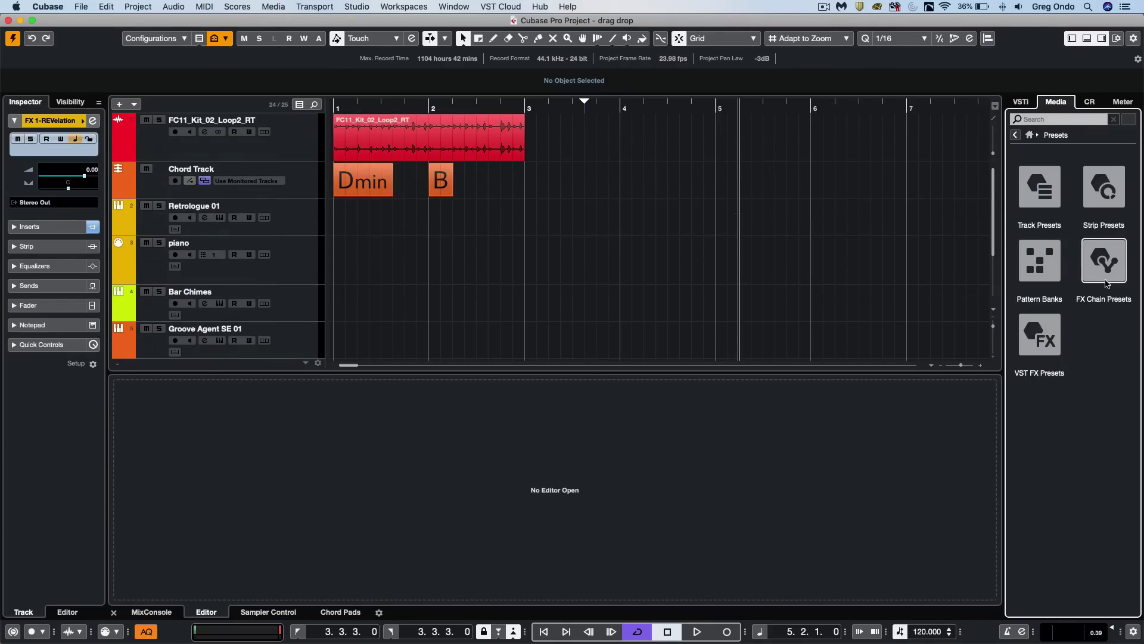
click(1021, 177)
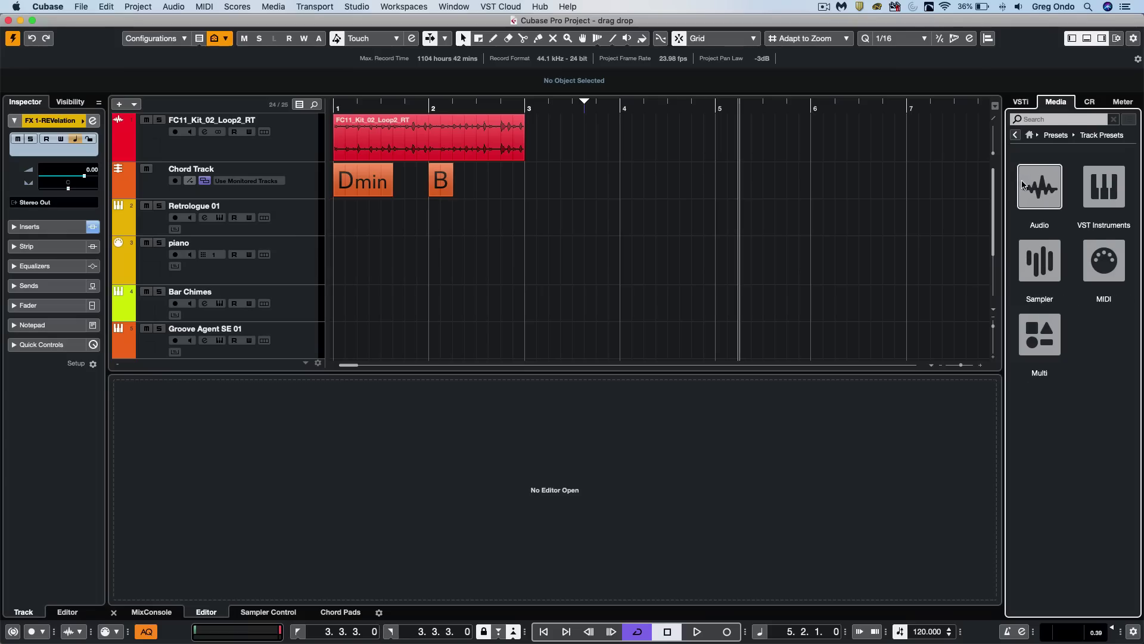
click(1027, 192)
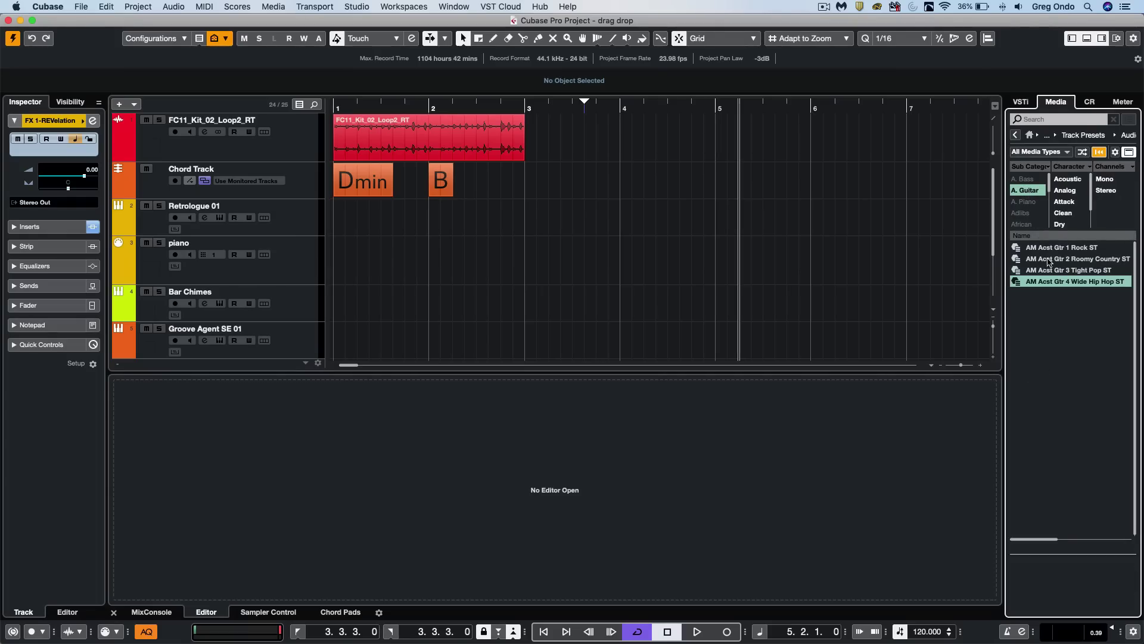
drag(1049, 262, 261, 175)
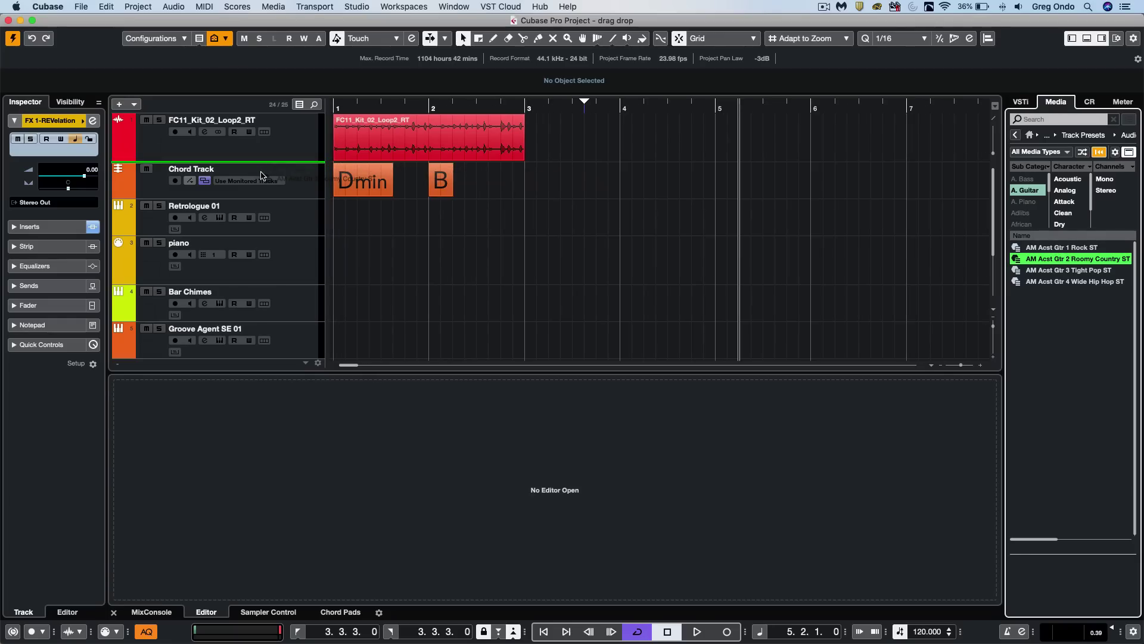
Open the Intro Acst channel settings and look over its Equalizer and Channel Strip
drag(261, 175, 262, 176)
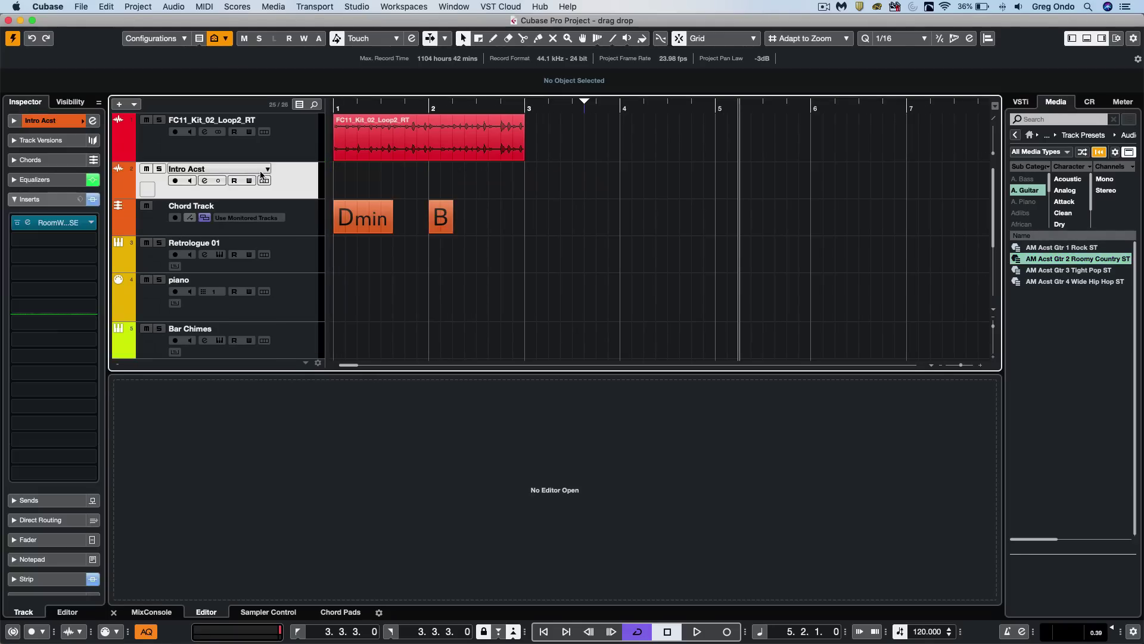
click(92, 121)
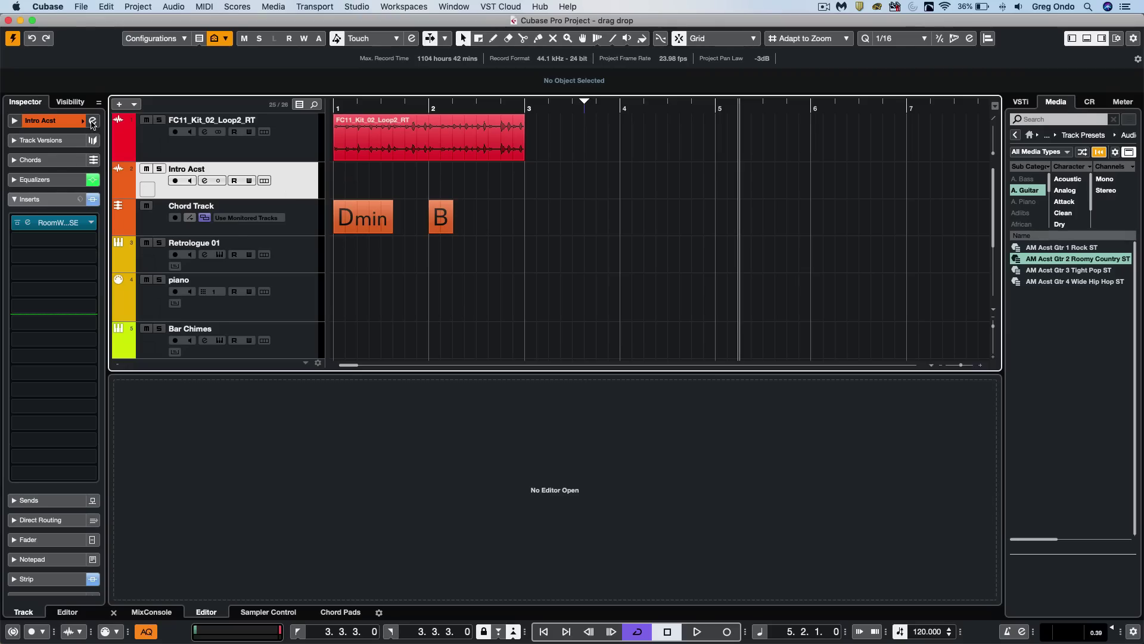
click(579, 229)
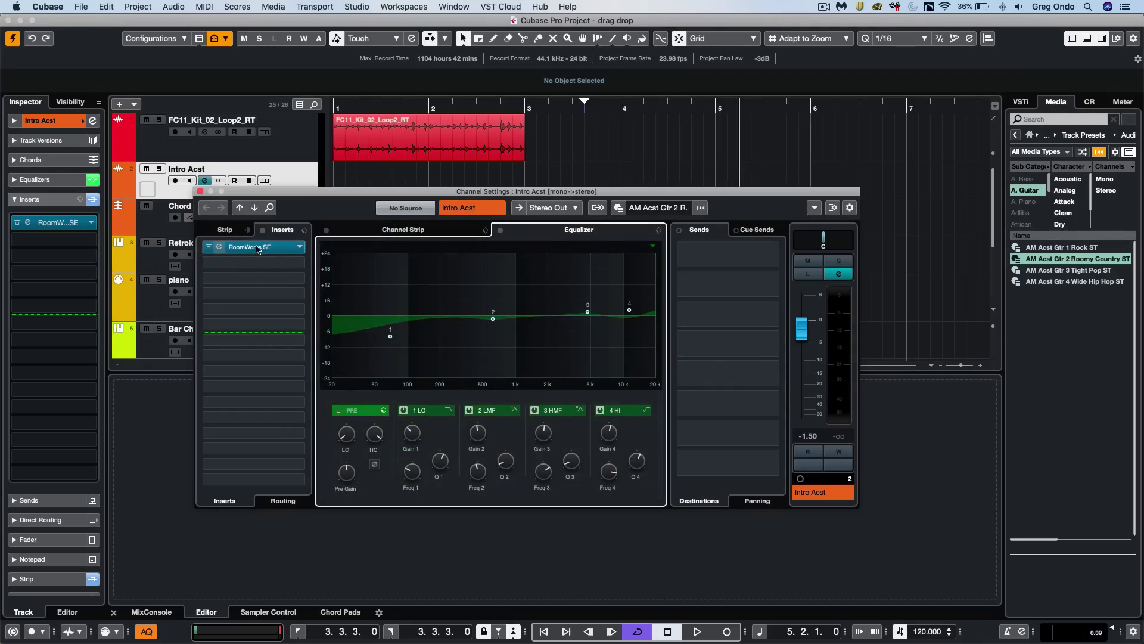
click(417, 231)
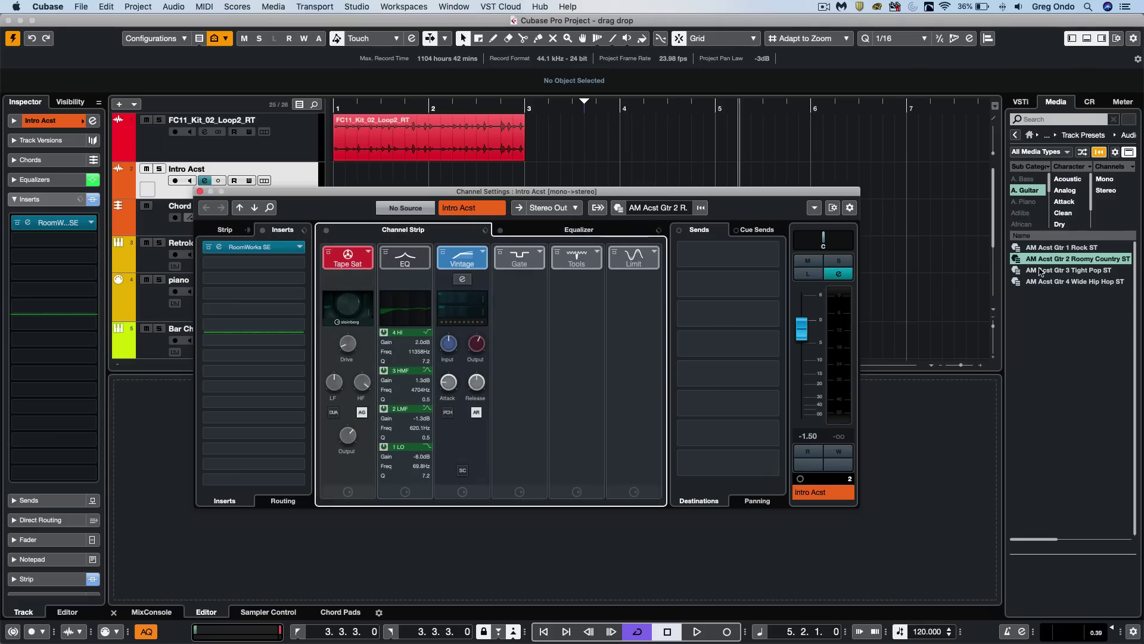
Apply the AM Acst Gtr 3 Tight Pop ST preset to Intro Acst and recheck the equalizer
drag(1040, 272, 181, 187)
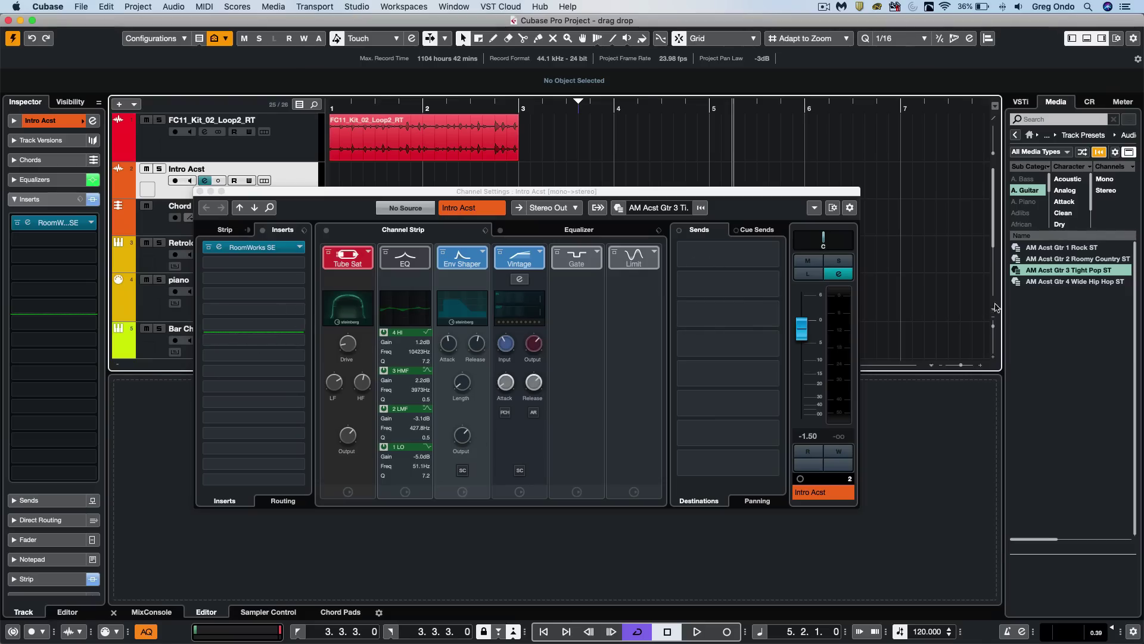
click(558, 227)
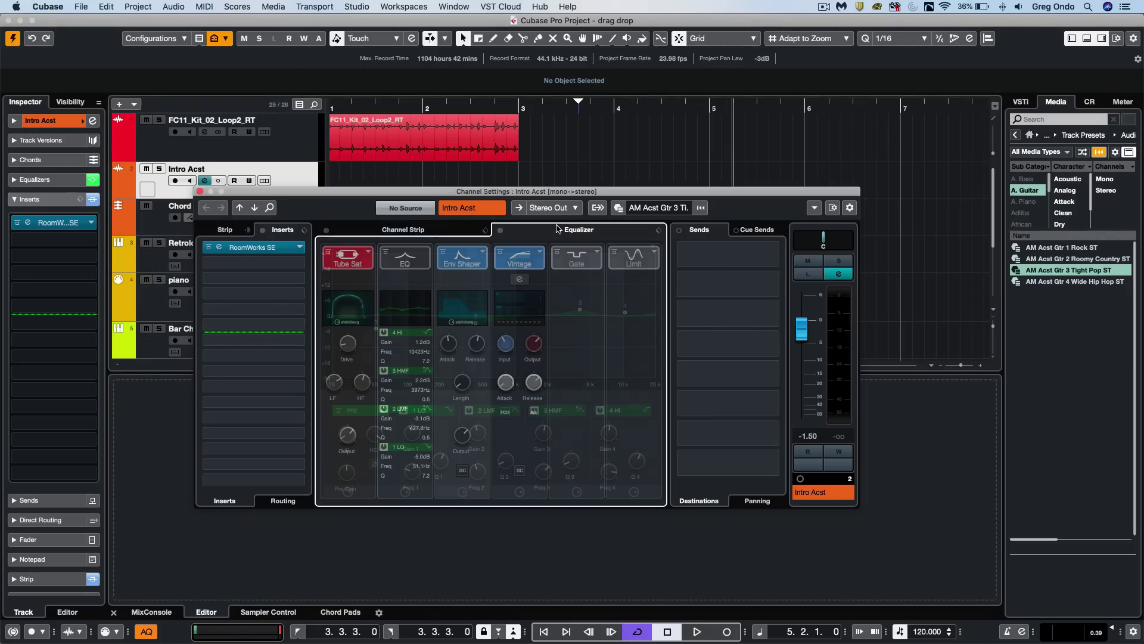
click(426, 228)
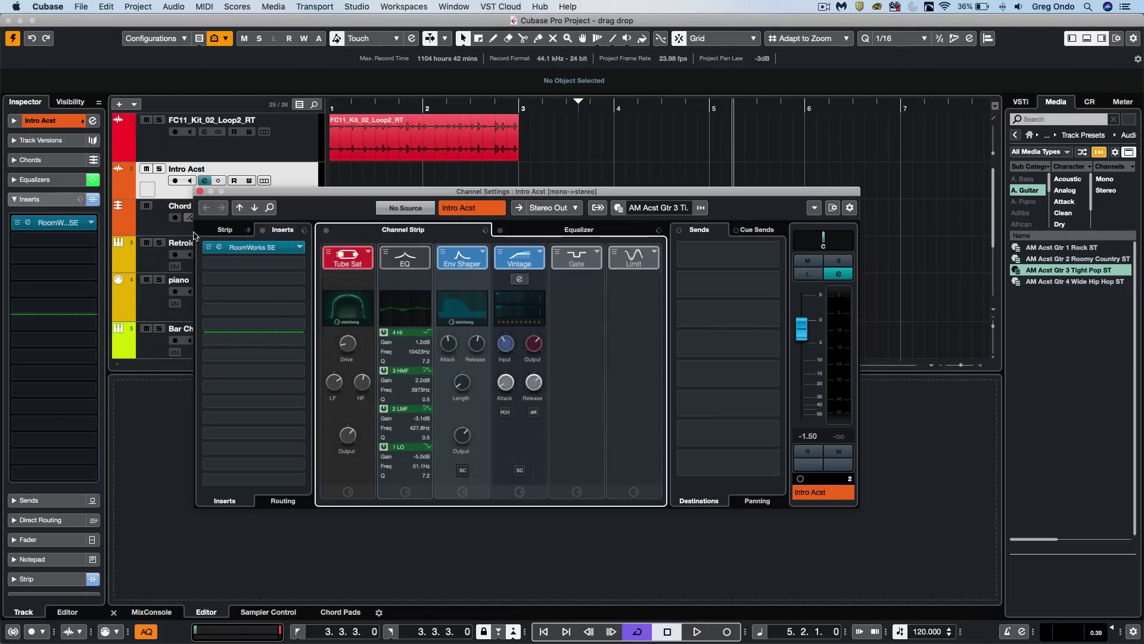
click(1016, 136)
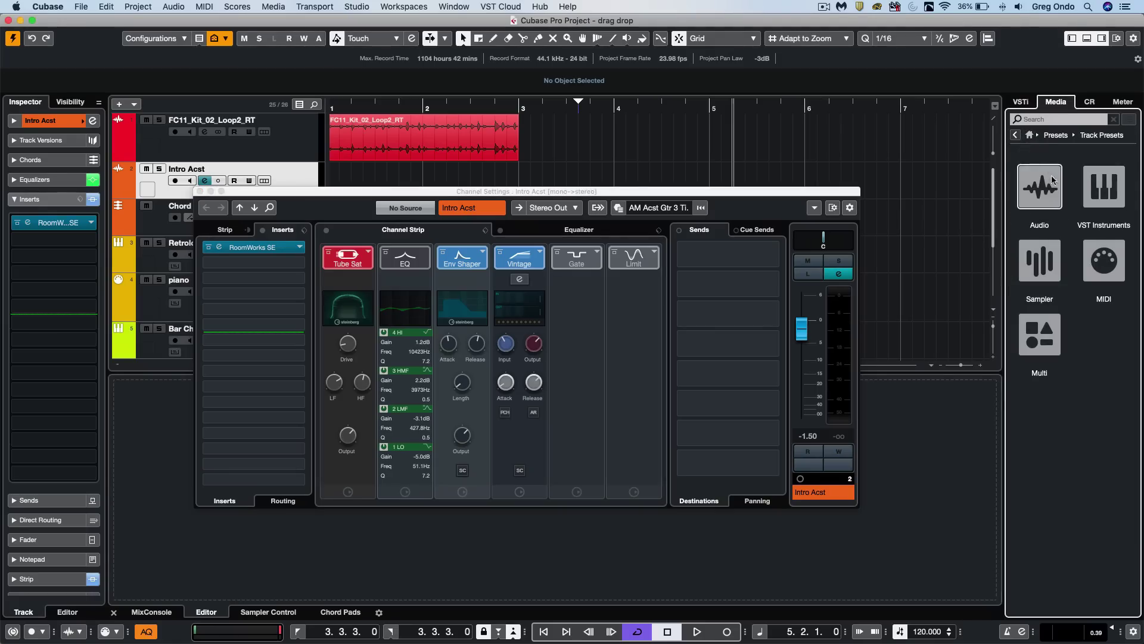
Drop the AM Acst Gtr Clean 9 Banjo Country, then AM Bass Synth 4 Fat Electronic strip presets onto Intro Acst
click(1016, 135)
click(1017, 137)
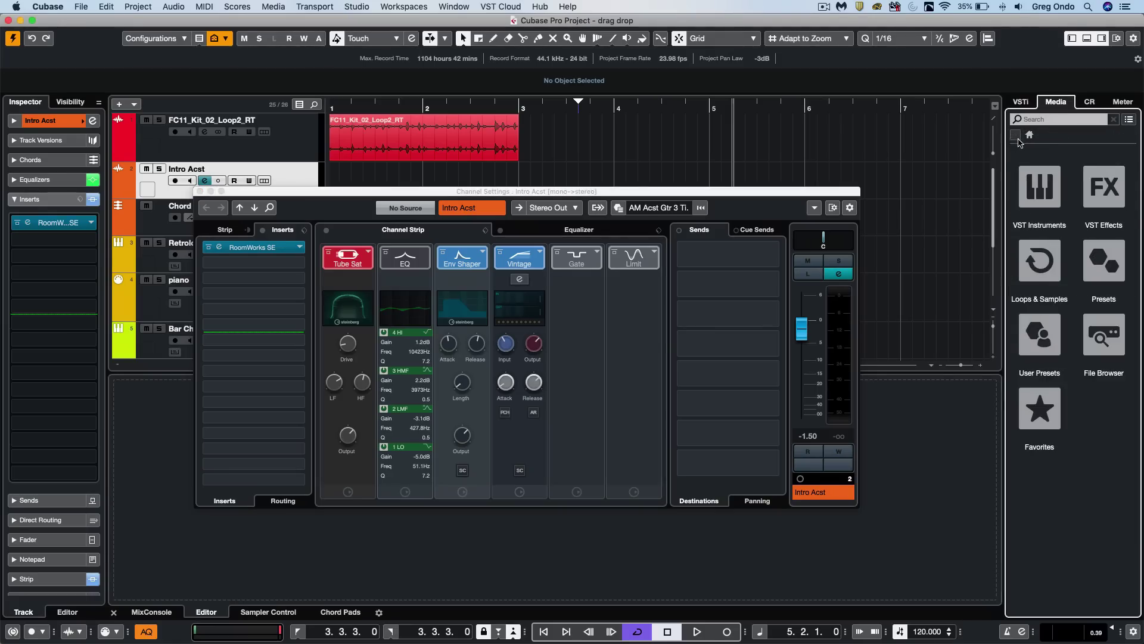
click(1096, 281)
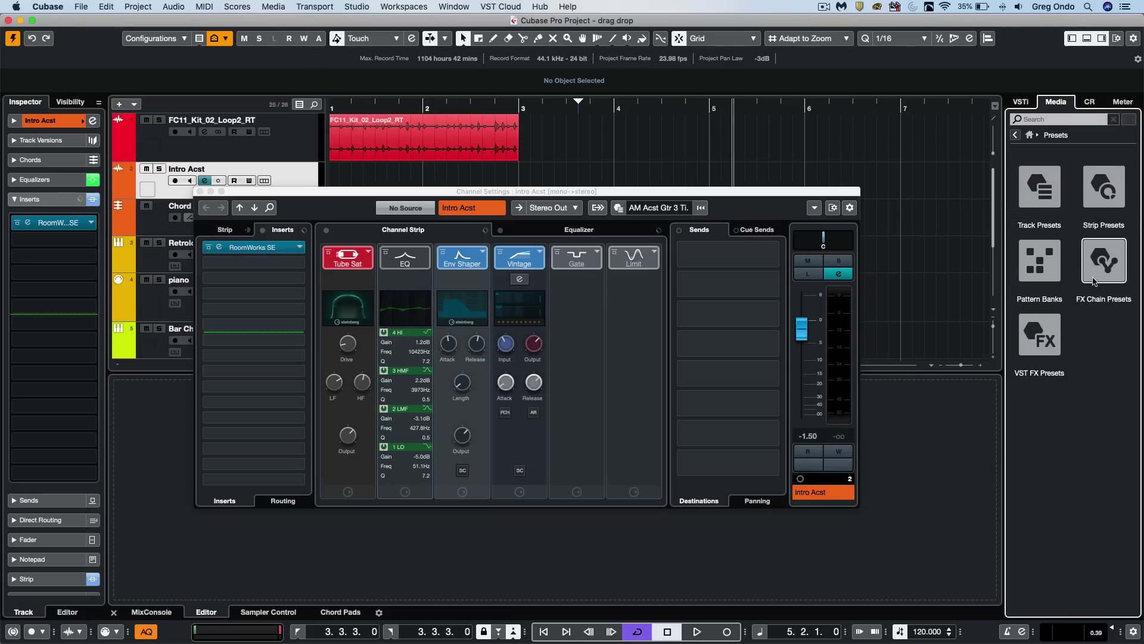
click(1100, 215)
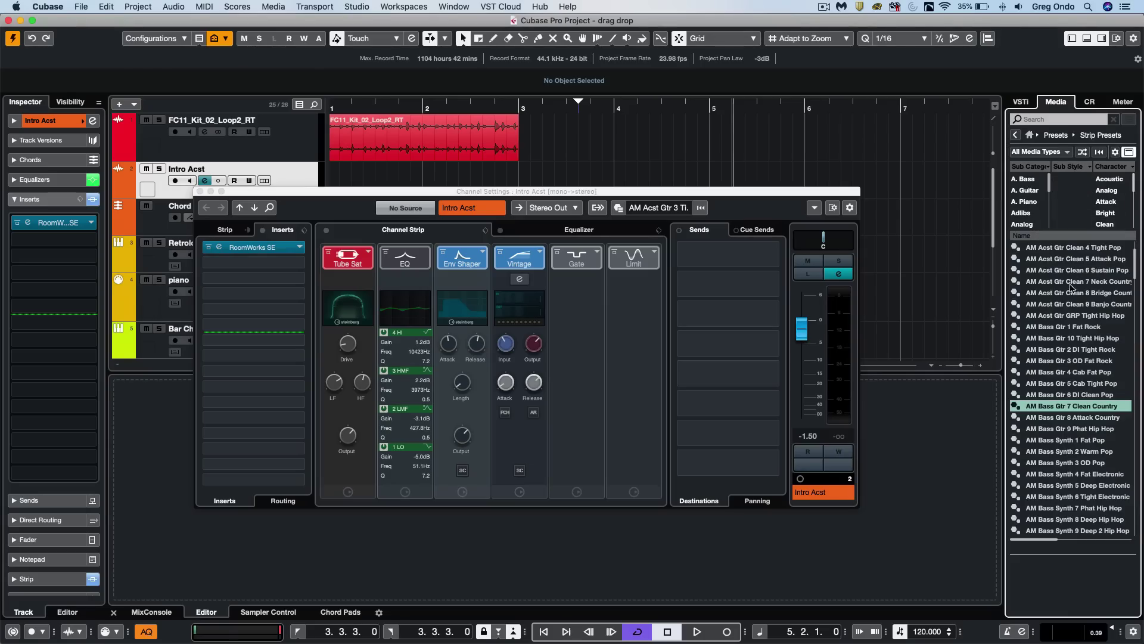
drag(1073, 304, 200, 191)
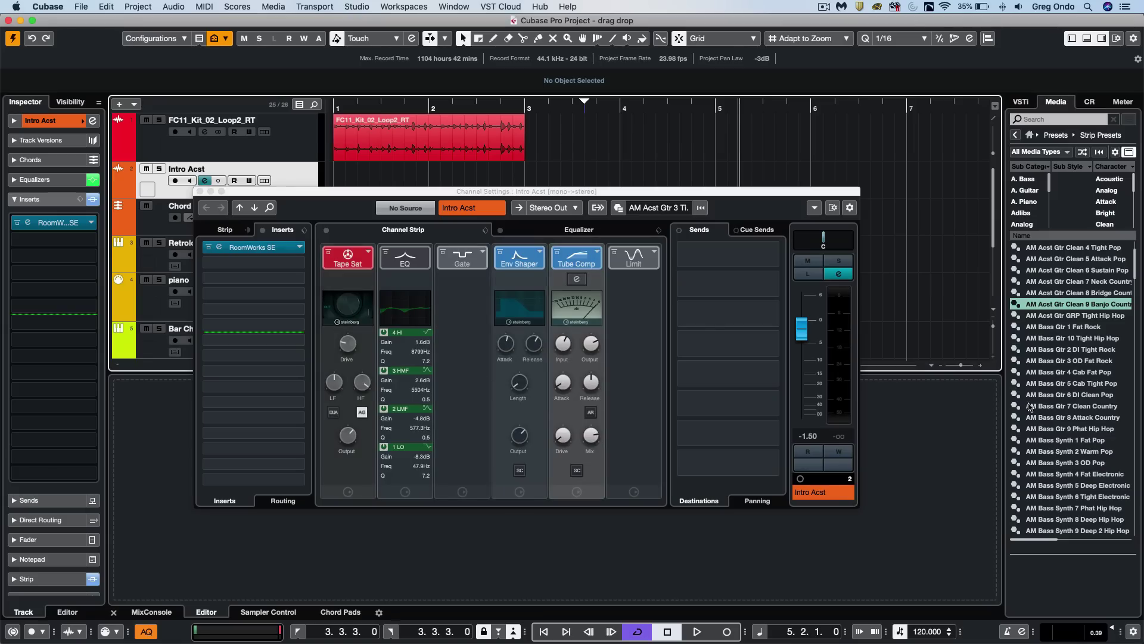
drag(1076, 472, 191, 174)
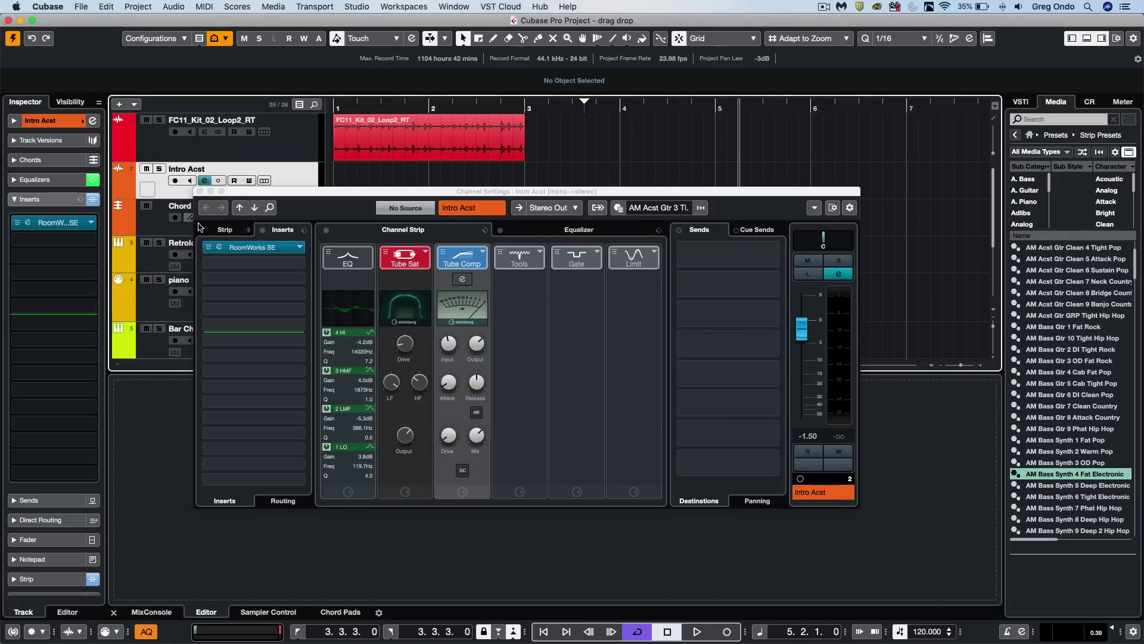
Load the AM Crispy Groove, then AM E Gtr No Quarters FX chain presets onto Intro Acst
click(1016, 135)
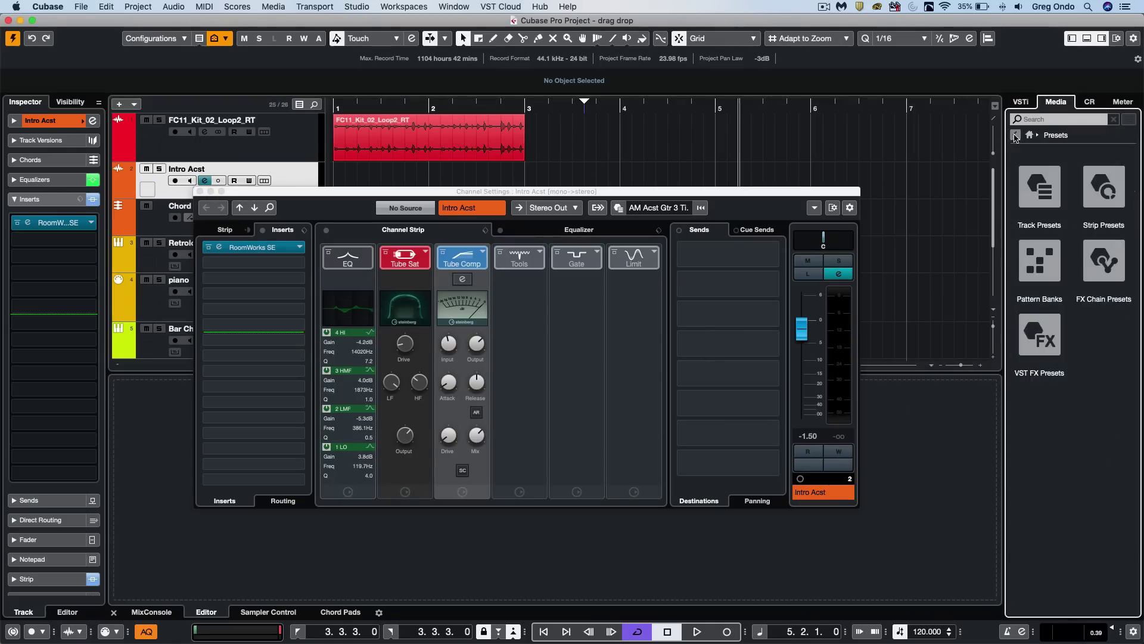
click(1104, 262)
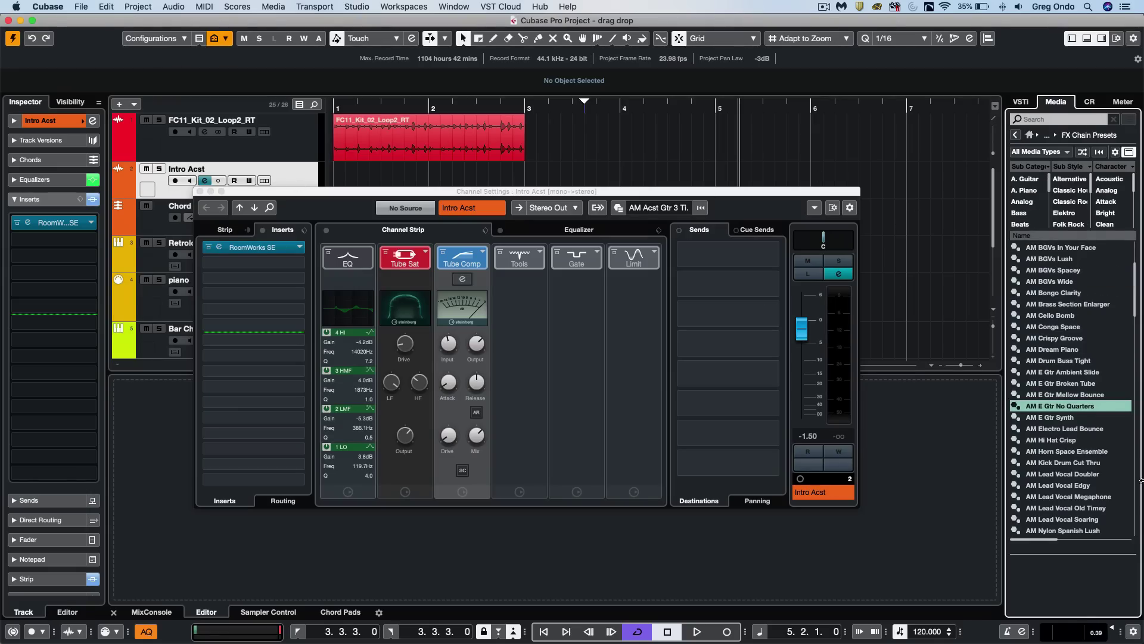
drag(1054, 337, 158, 186)
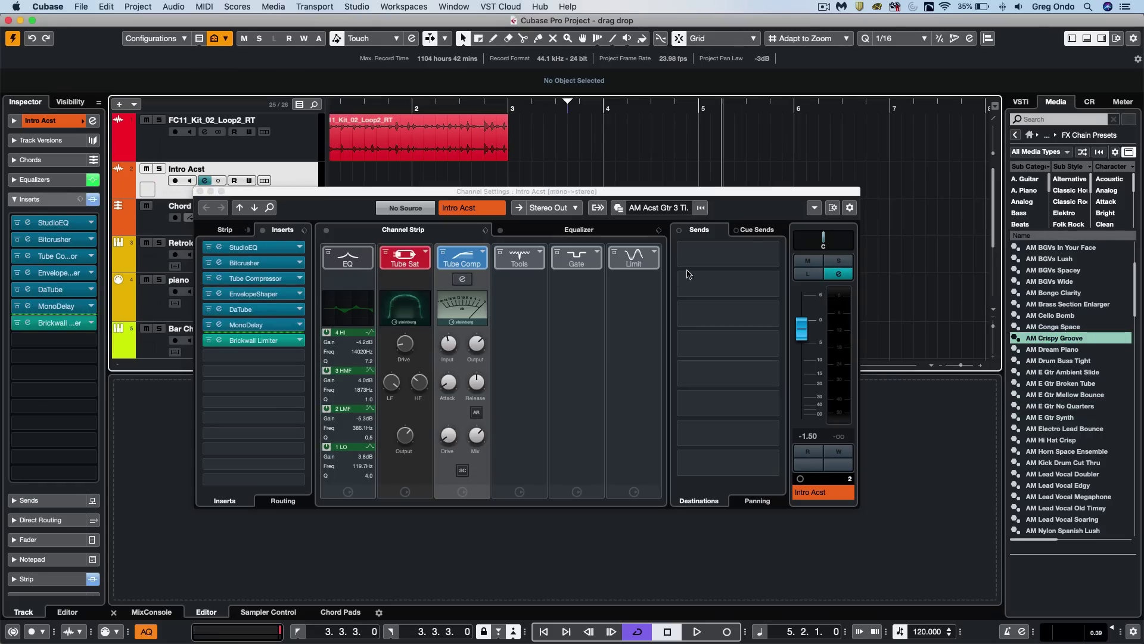
drag(1053, 406, 158, 171)
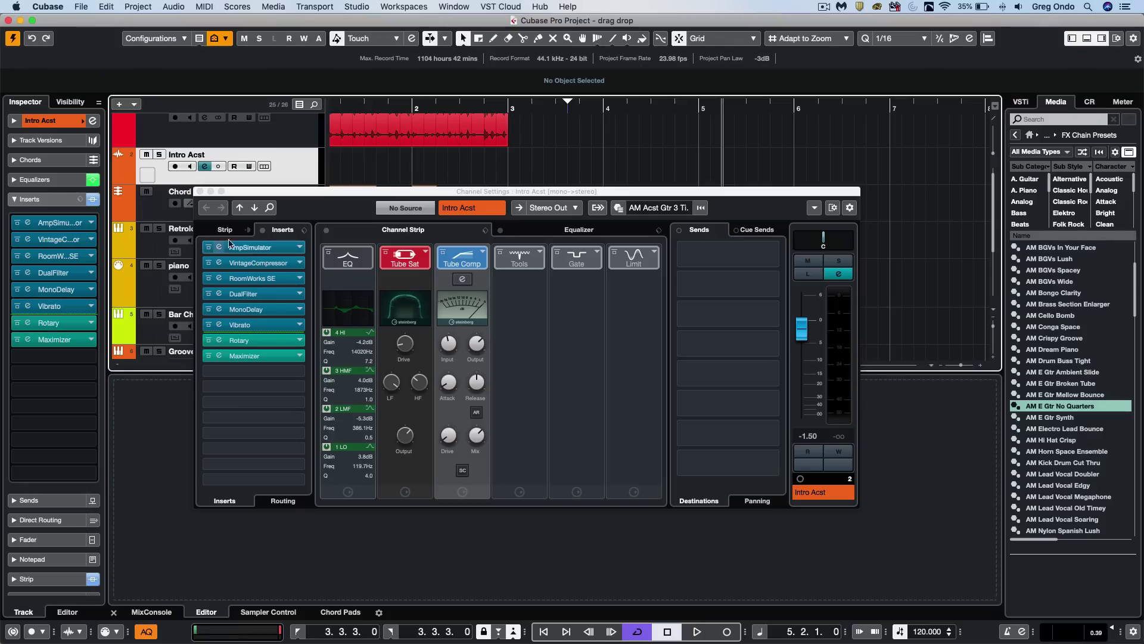
click(199, 192)
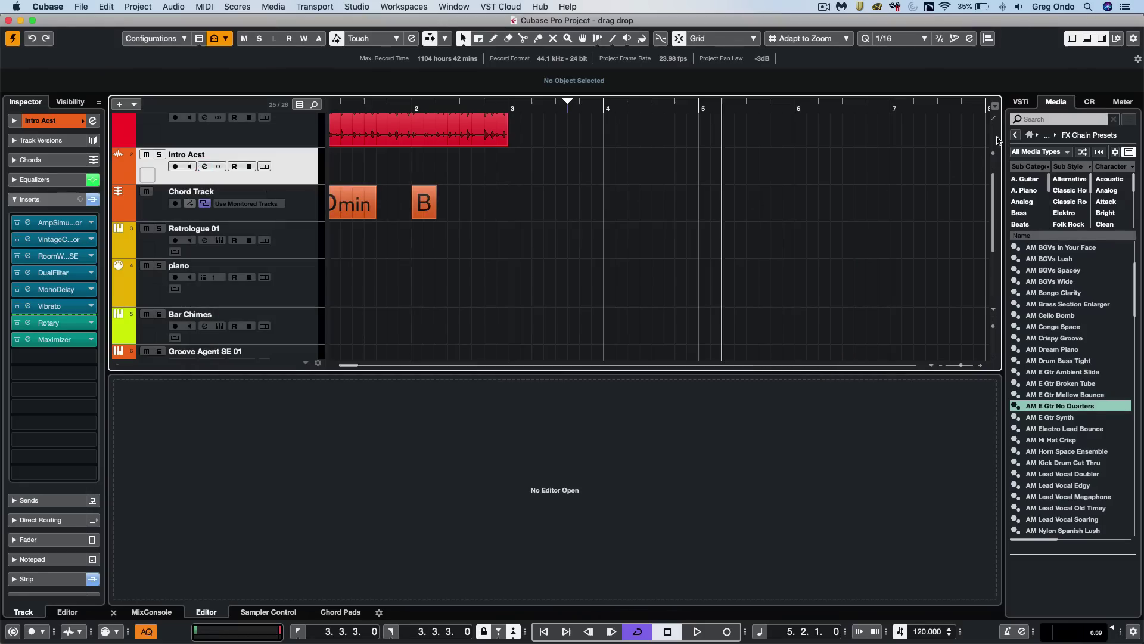
click(1023, 137)
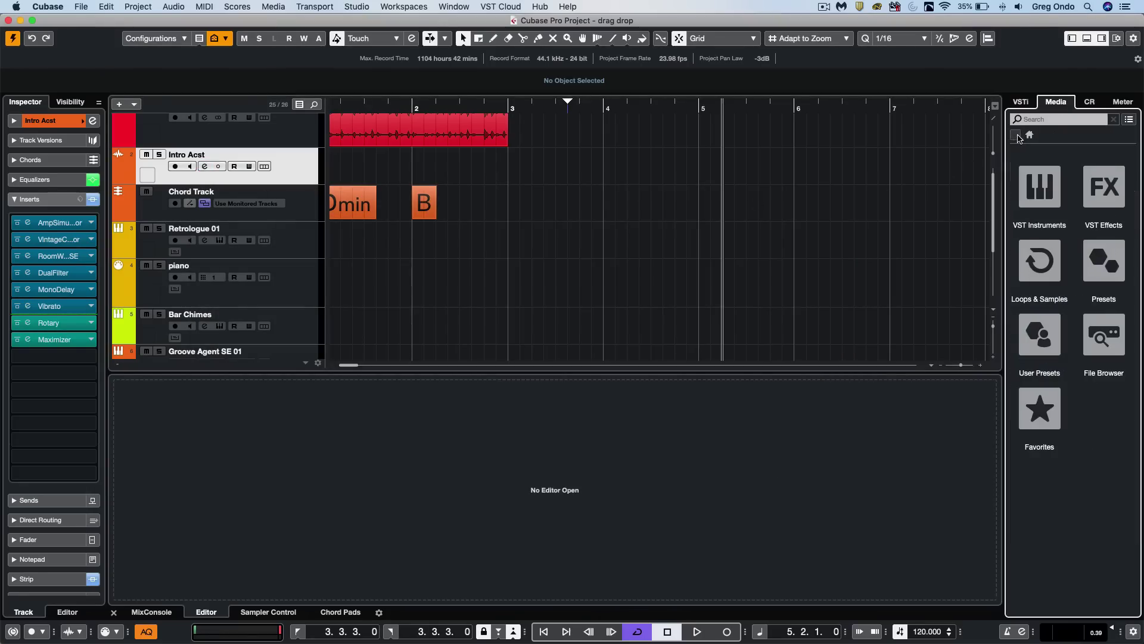
scroll(531, 216, down, 5)
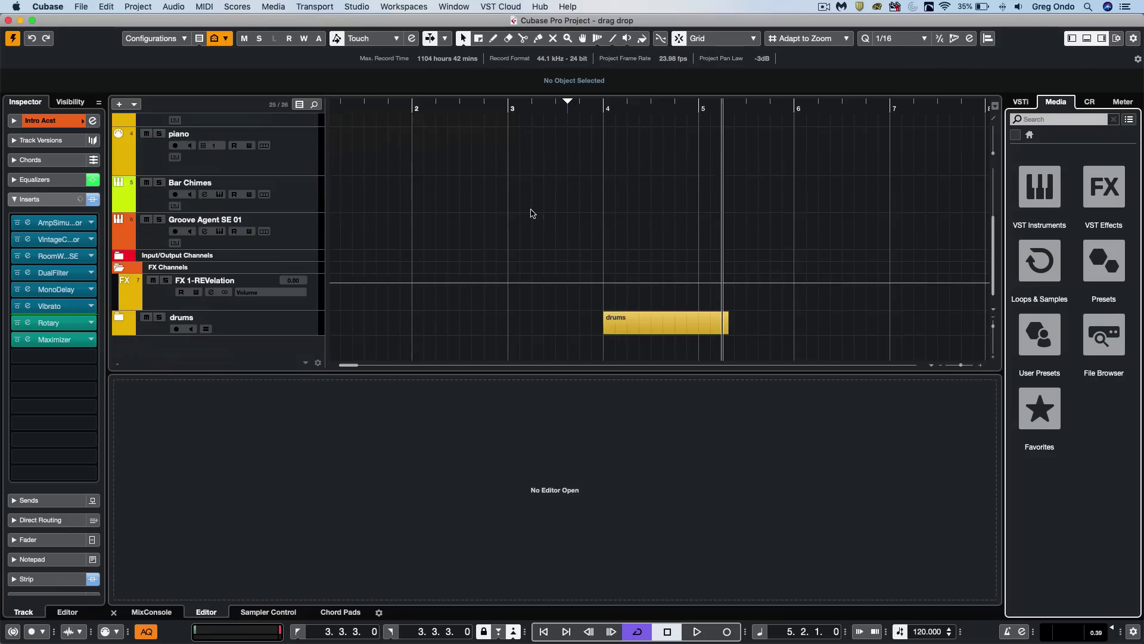
click(118, 317)
scroll(509, 177, down, 4)
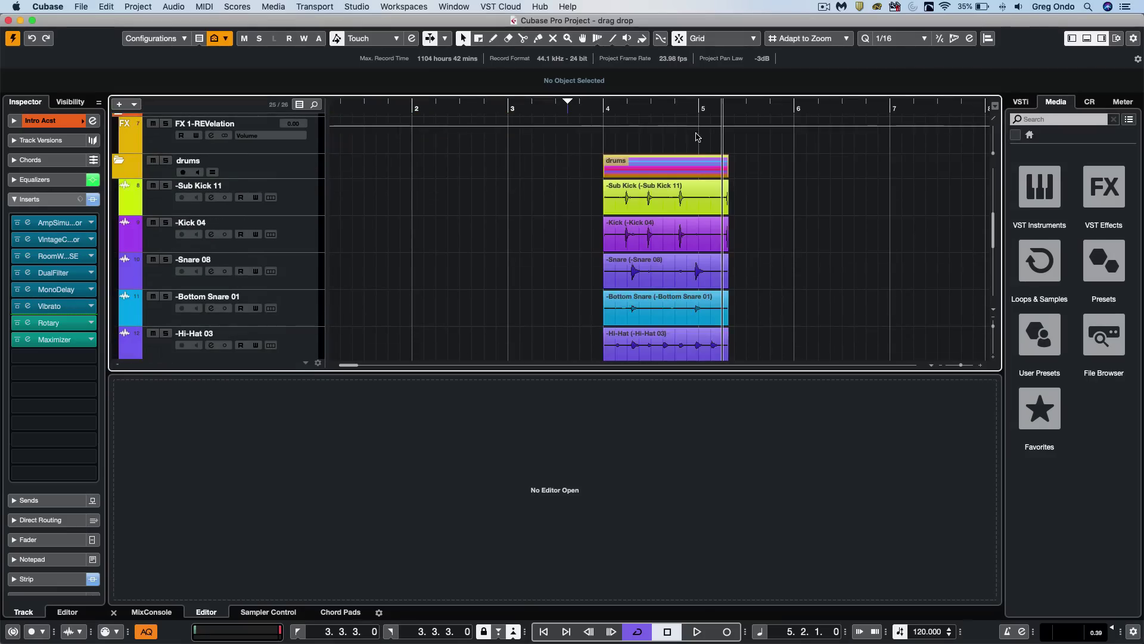
Set the locators to the drums event (bars 4–5) and open Direct Offline Processing for all drum events
click(660, 165)
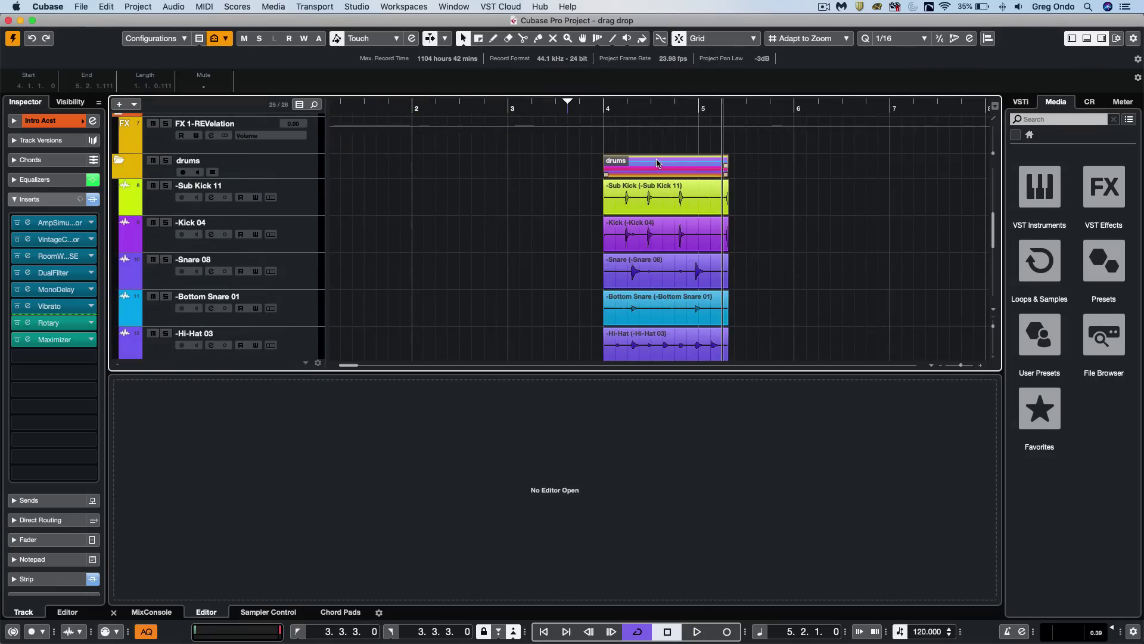
key(p)
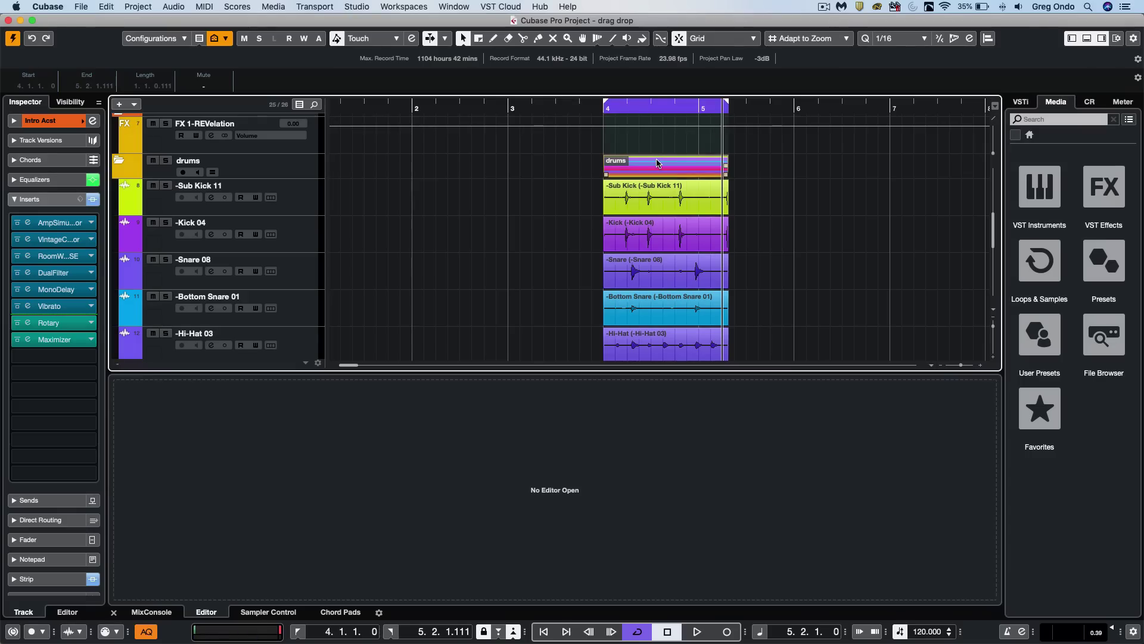
click(591, 108)
drag(755, 207, 611, 355)
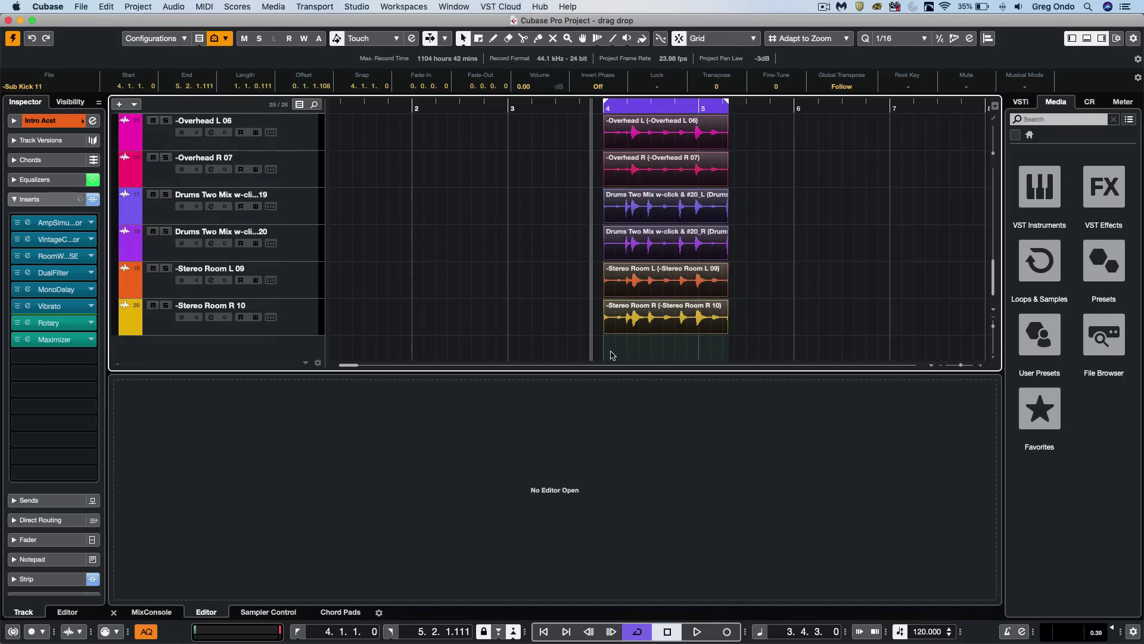
key(F7)
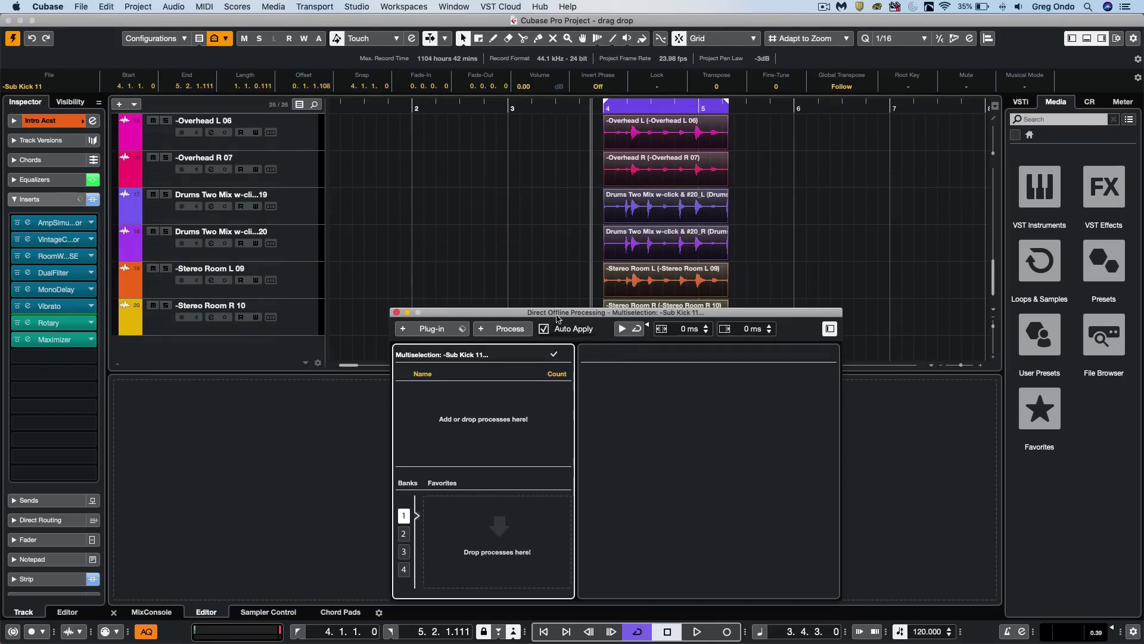
Move the offline processing window aside and search the VST effects for 'mag'
drag(538, 313, 318, 259)
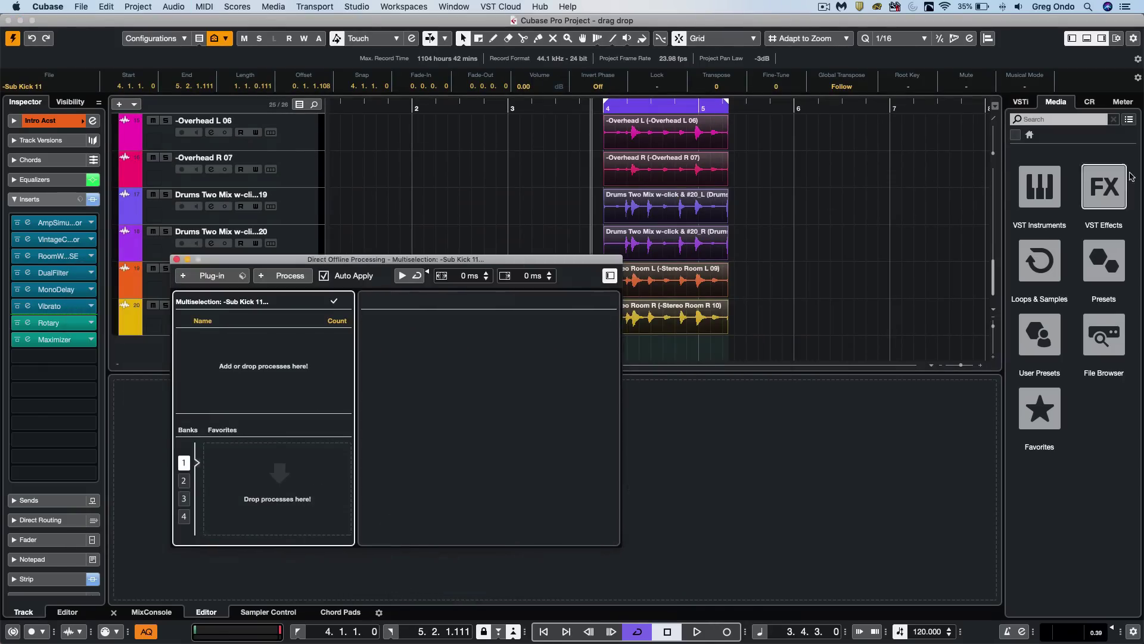
click(1114, 190)
click(1060, 117)
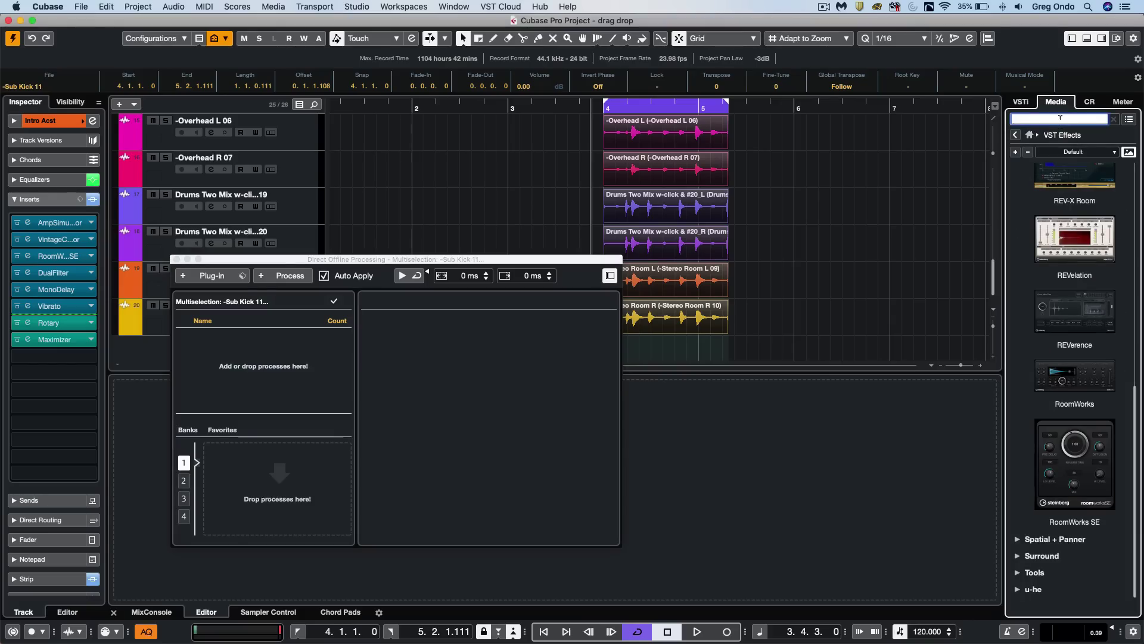
text(mag)
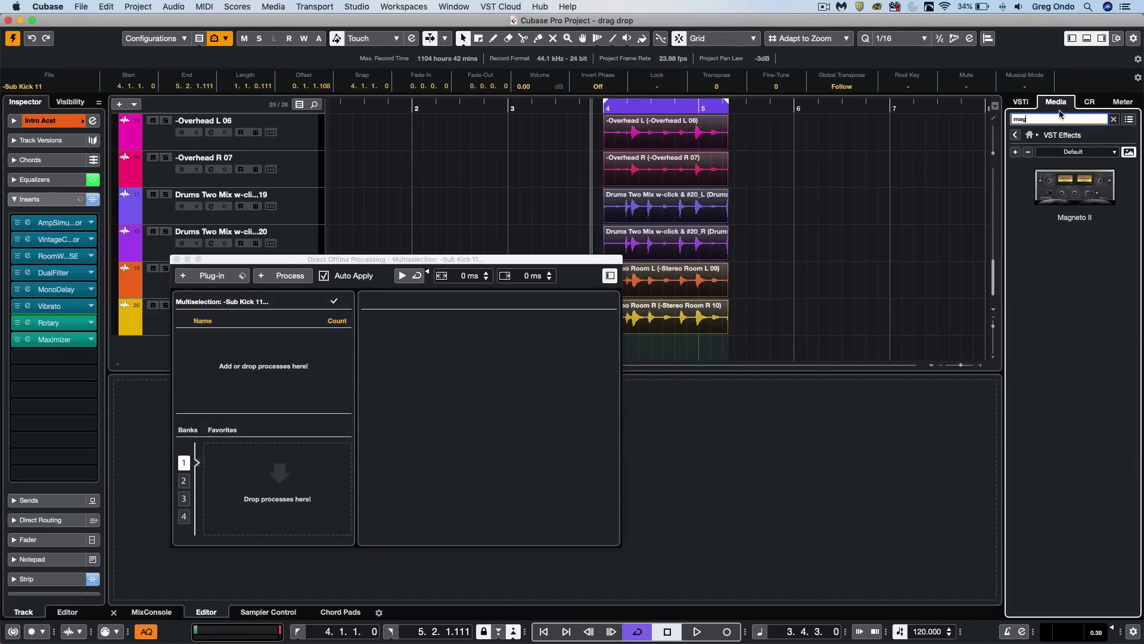
Start playback from bar 4, select all drum events, and clear the effect search
click(777, 213)
key(space)
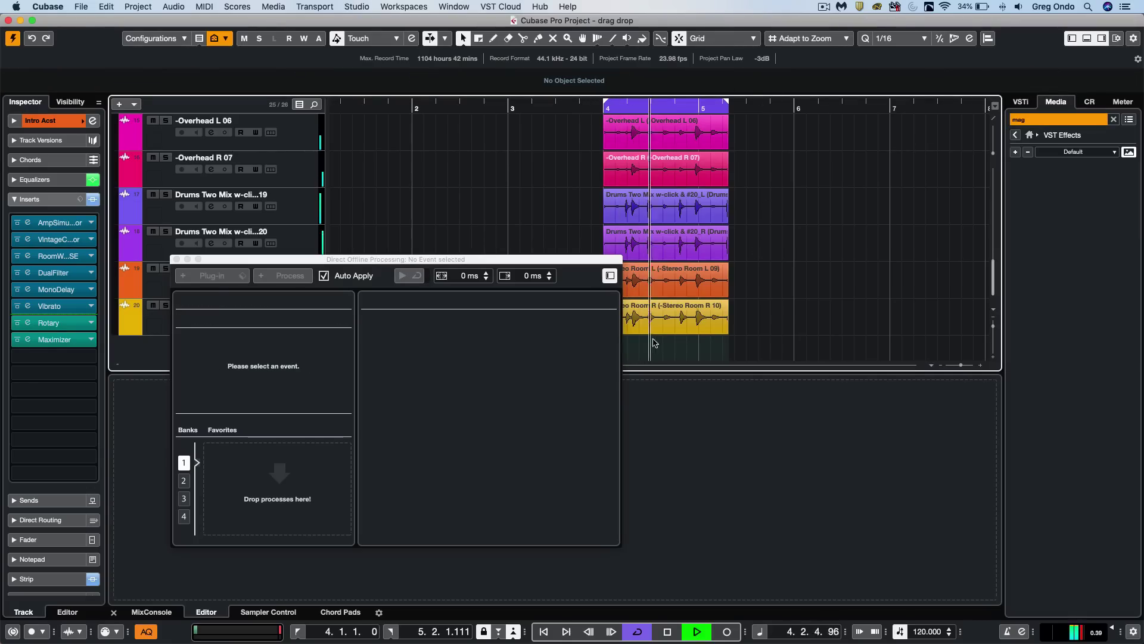
scroll(674, 209, up, 7)
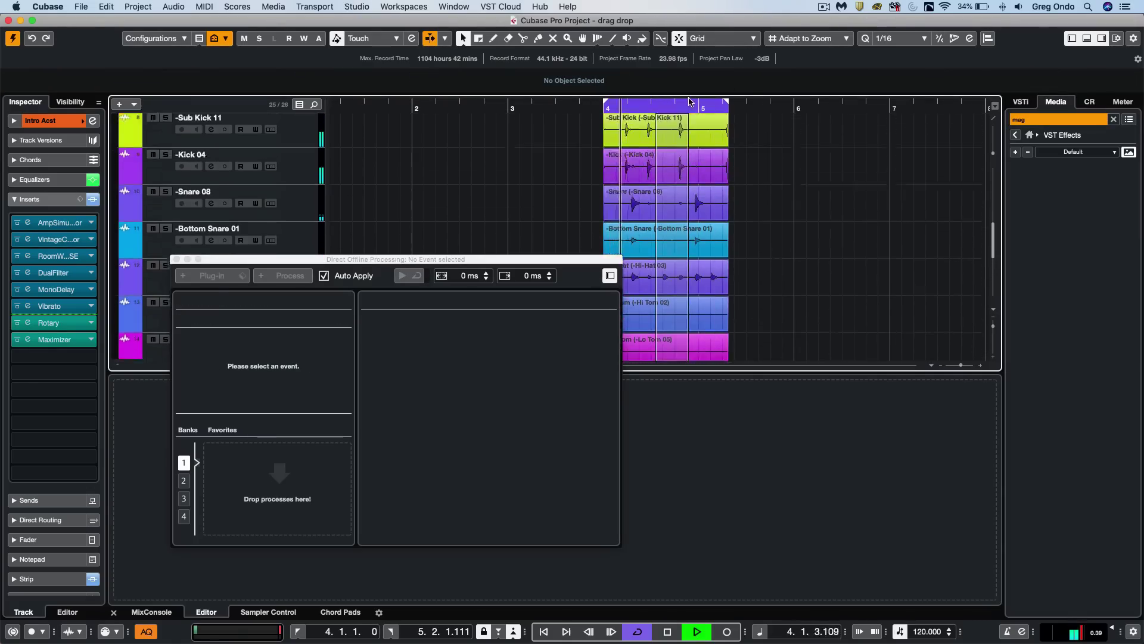
scroll(689, 178, up, 4)
key(super+a)
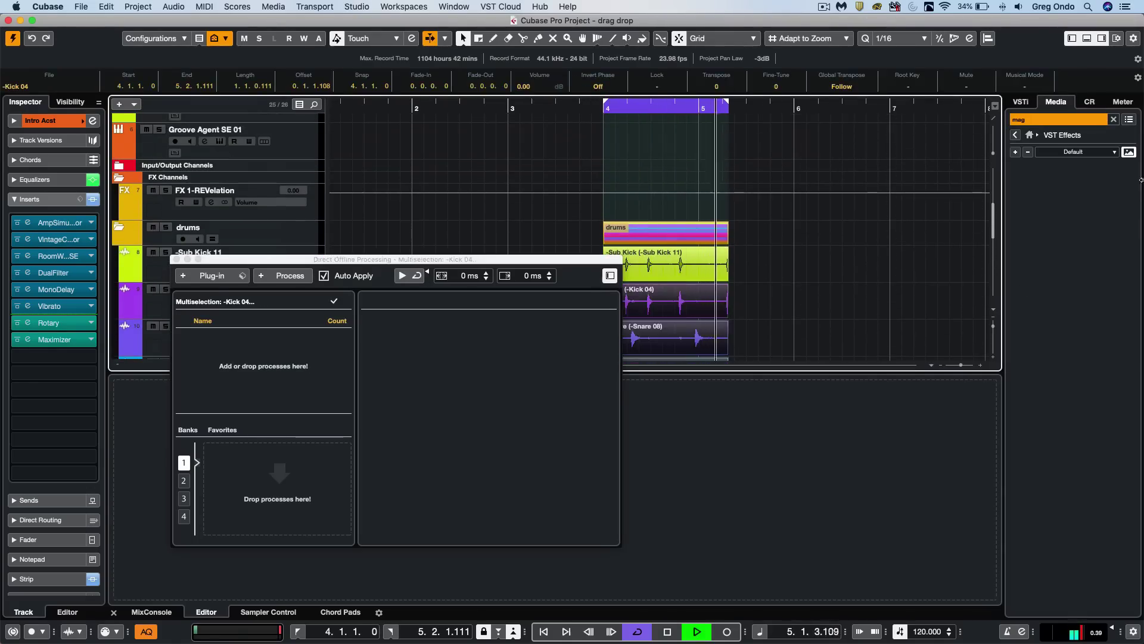
click(1035, 118)
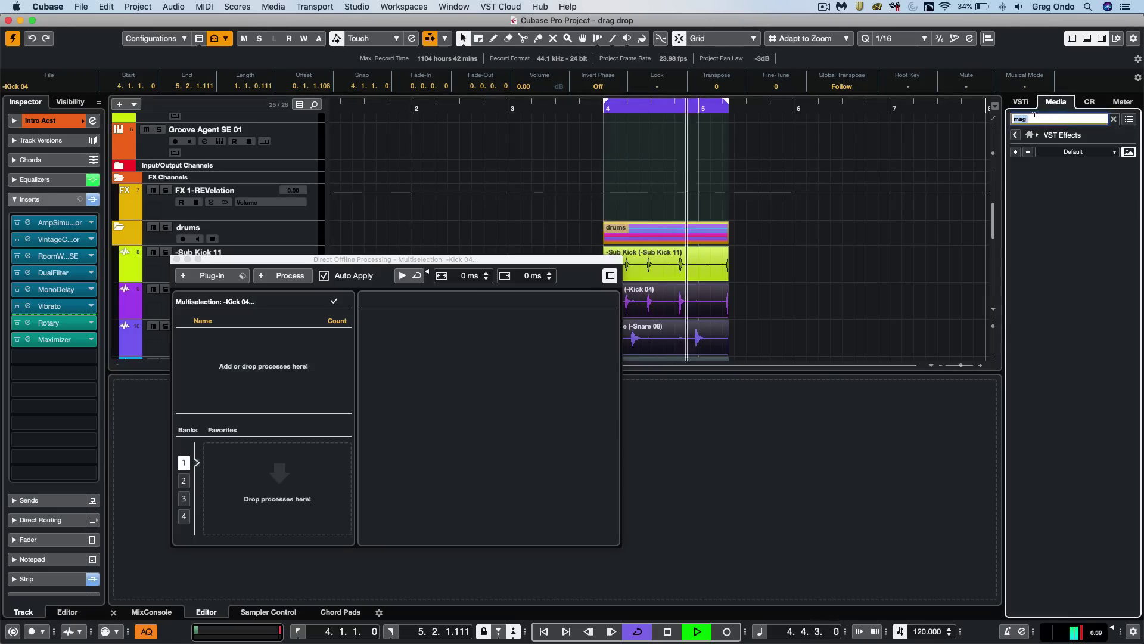
key(BackSpace)
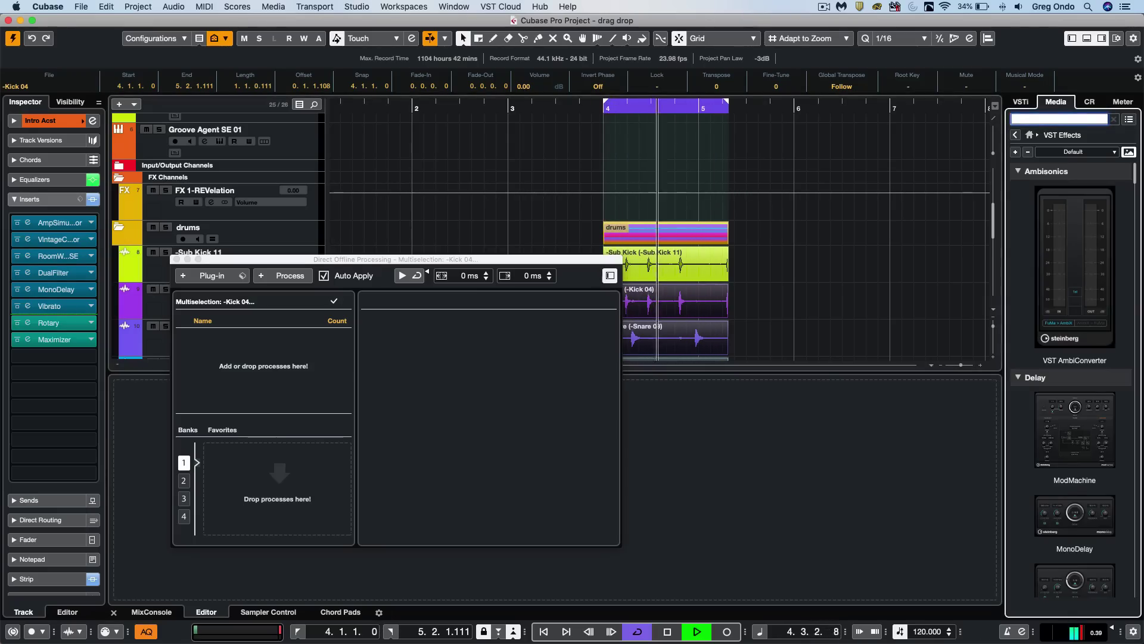
Apply Magneto II offline to the drum events with HF-Adjust 3.3 dB and output 2.4 dB
text(mag)
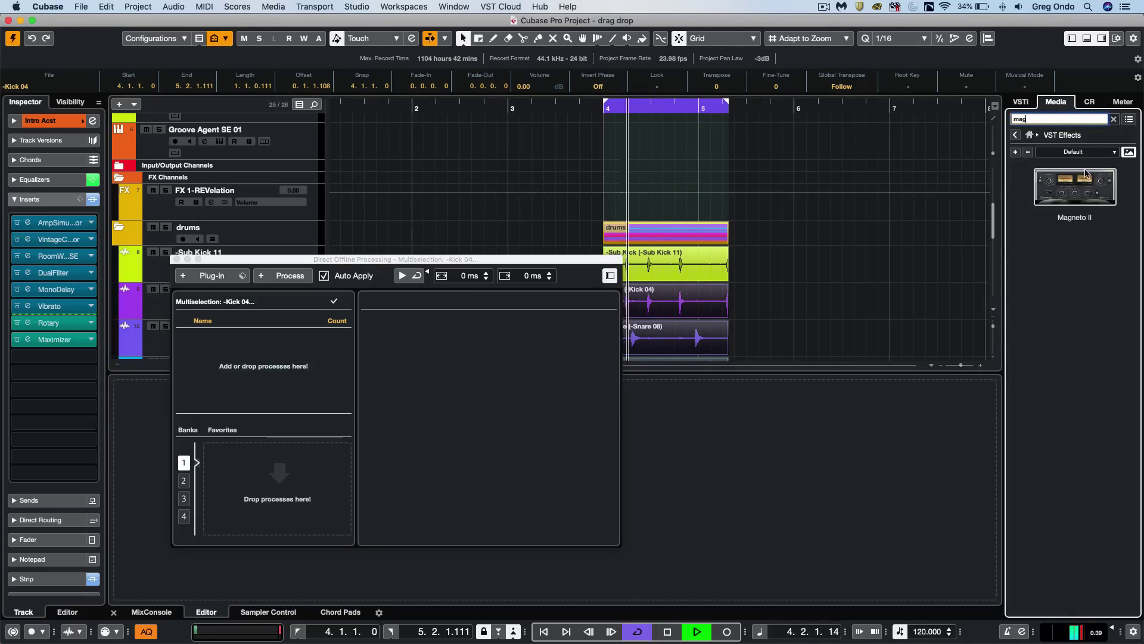
drag(1085, 173, 283, 376)
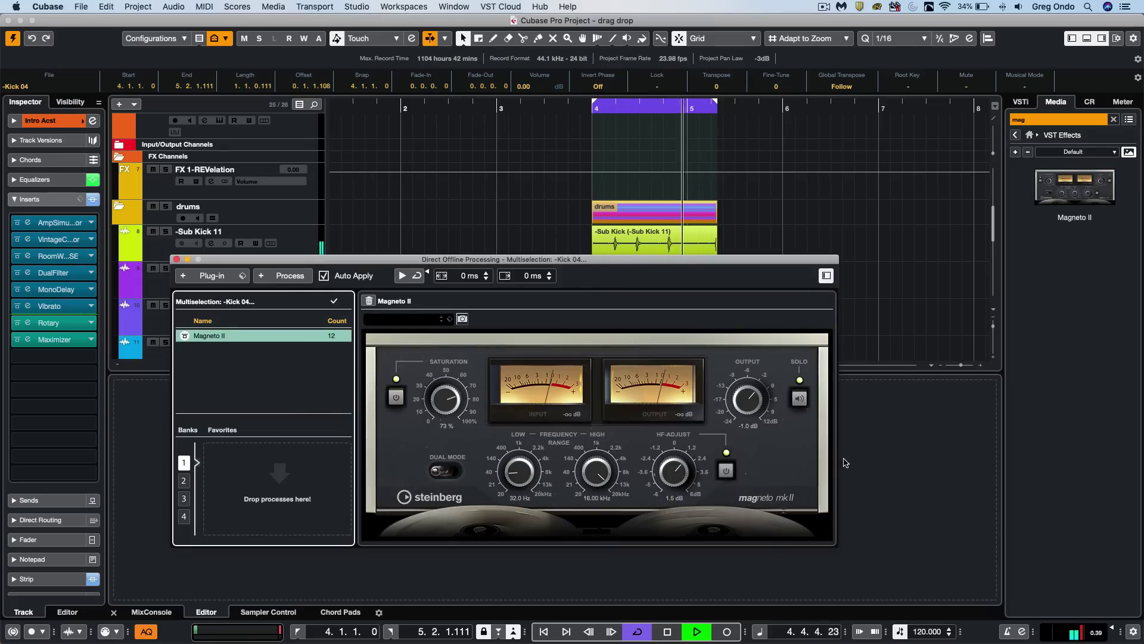
drag(668, 471, 667, 457)
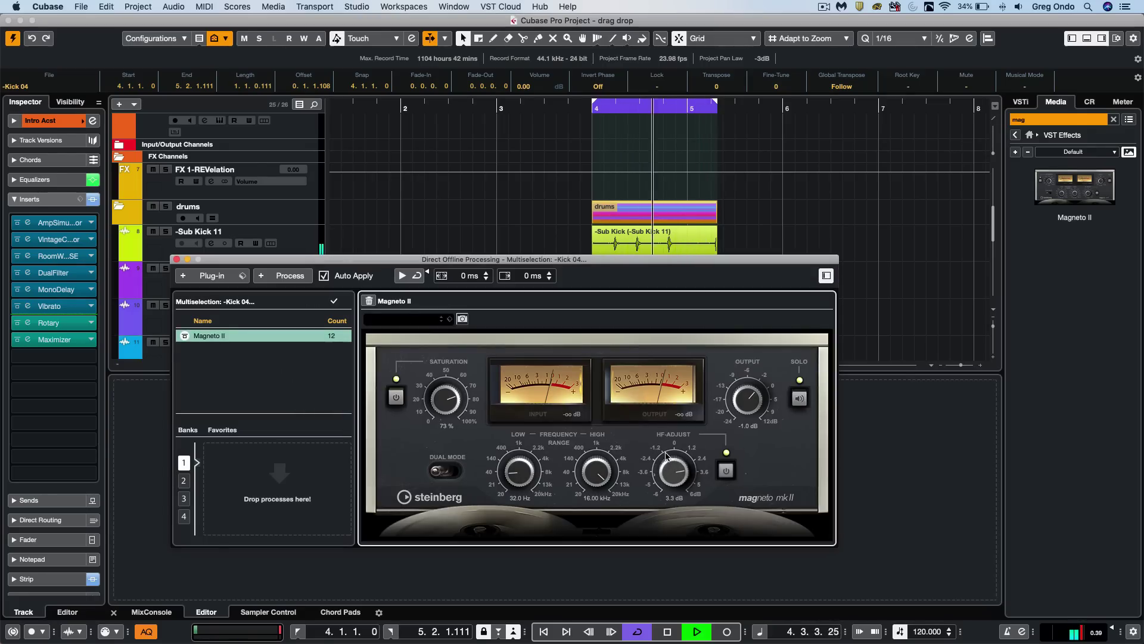
drag(761, 406, 765, 400)
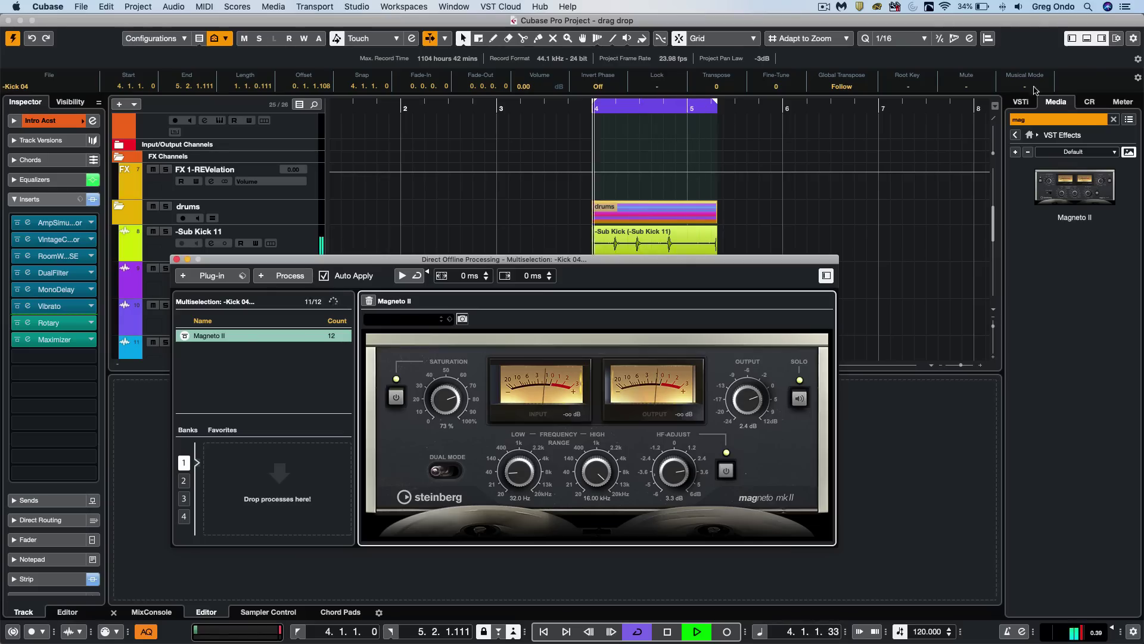
click(1026, 135)
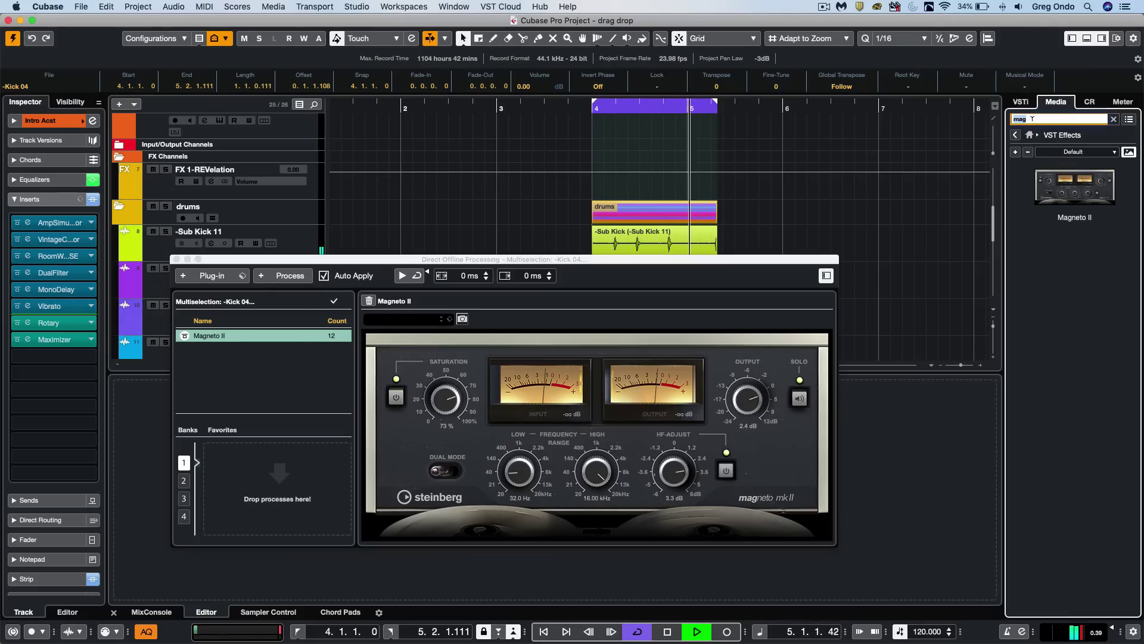
Add Flanger, then EnvelopeShaper above it, to the drum offline processes and stop playback
text(flan)
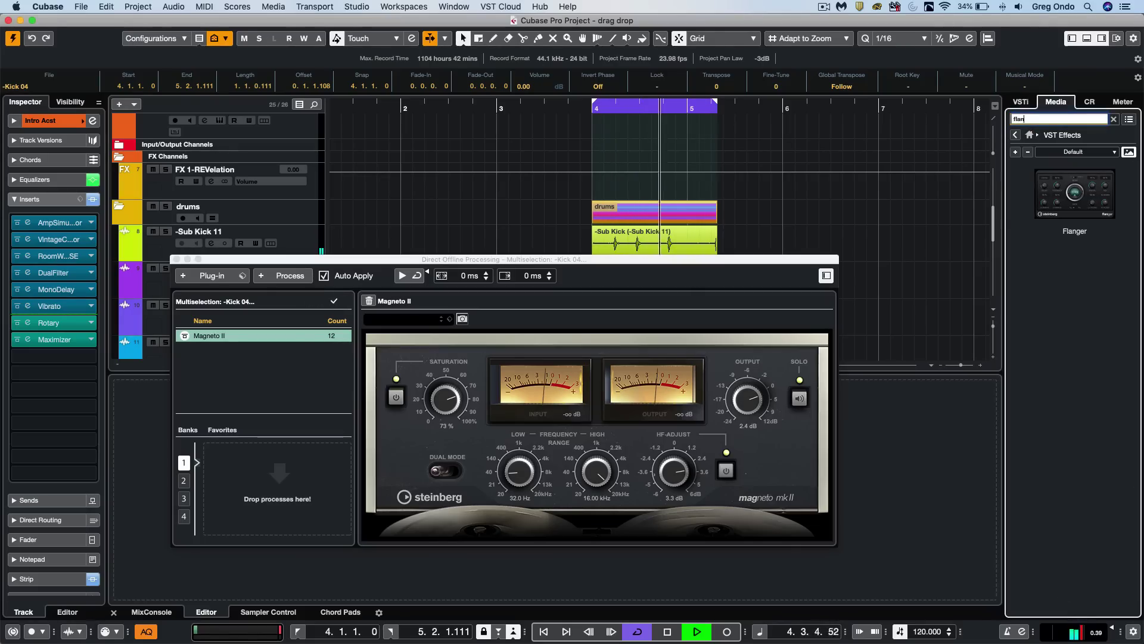
drag(1094, 200, 296, 375)
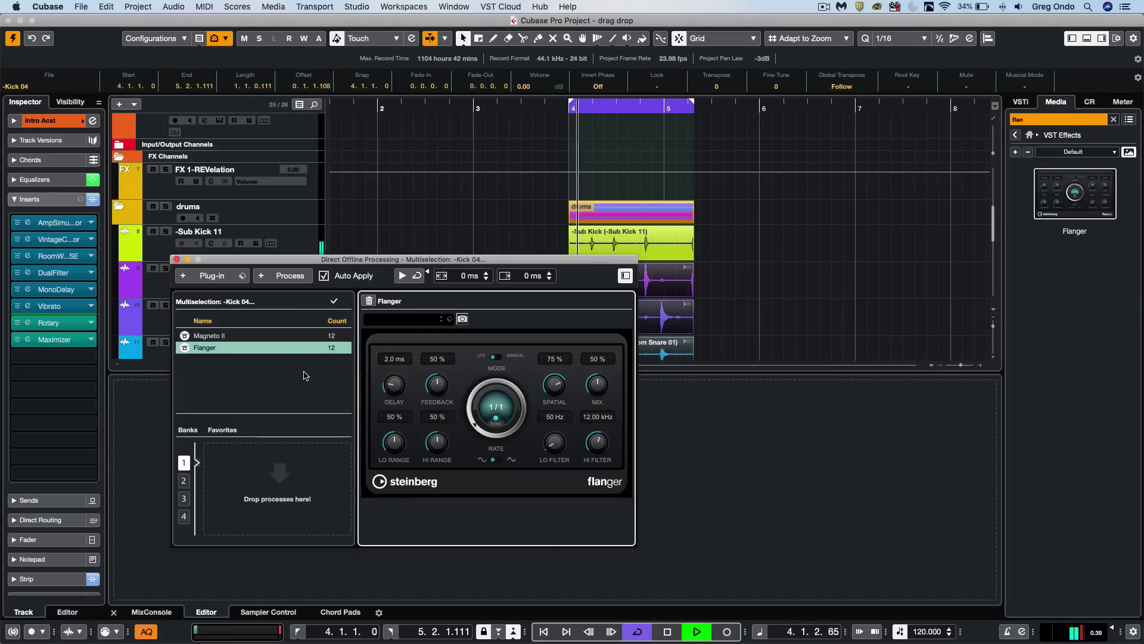
click(1052, 119)
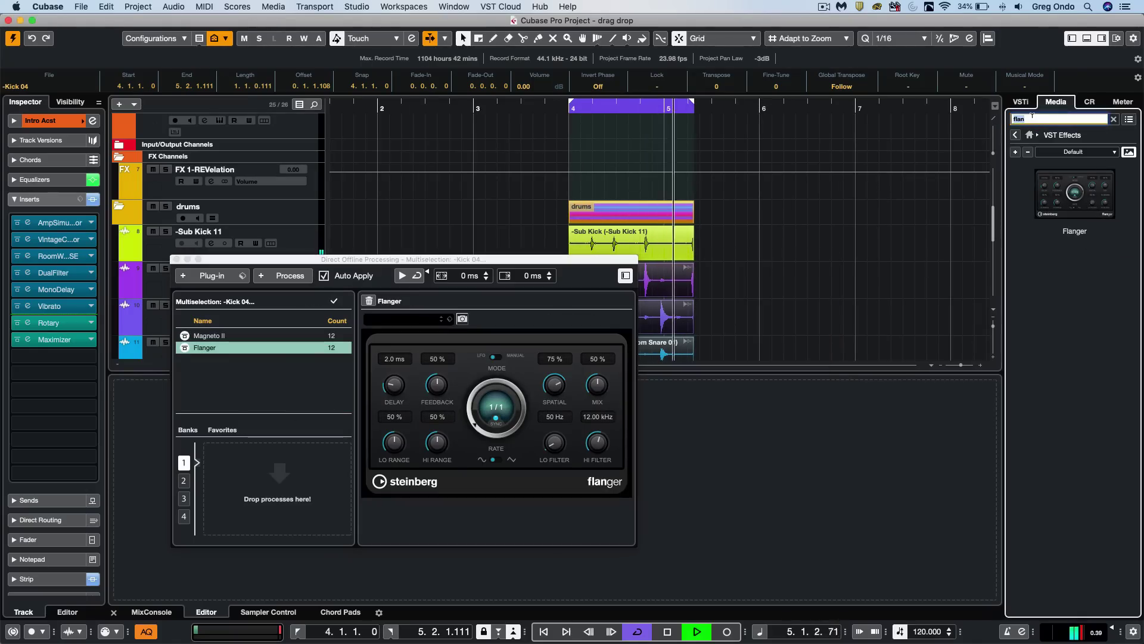
text(shap)
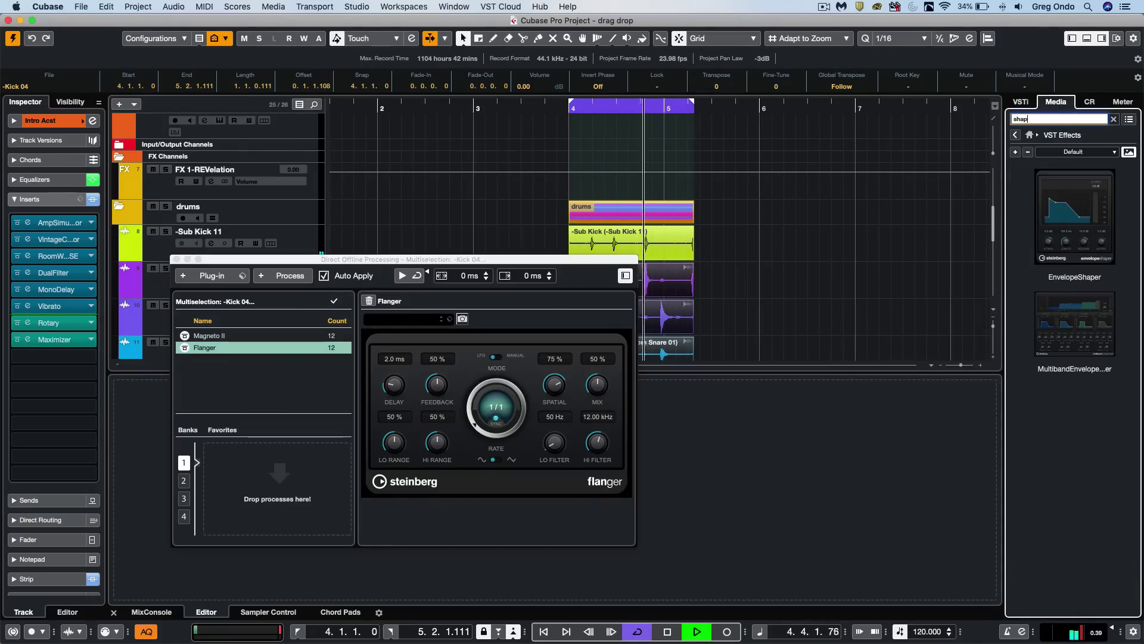
drag(1117, 191, 256, 352)
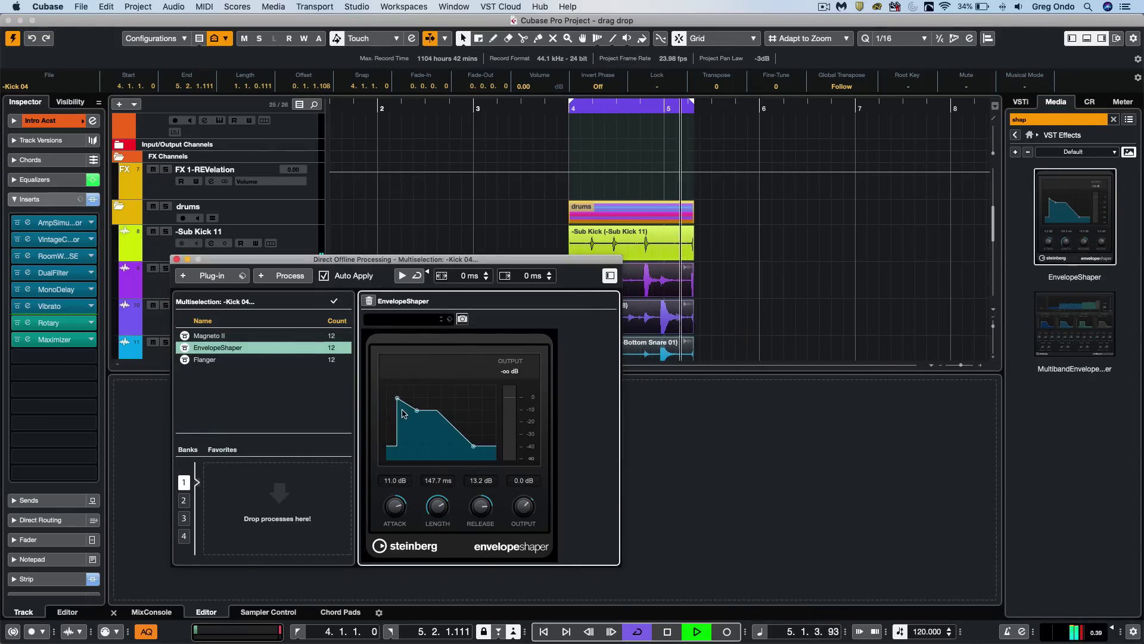
key(space)
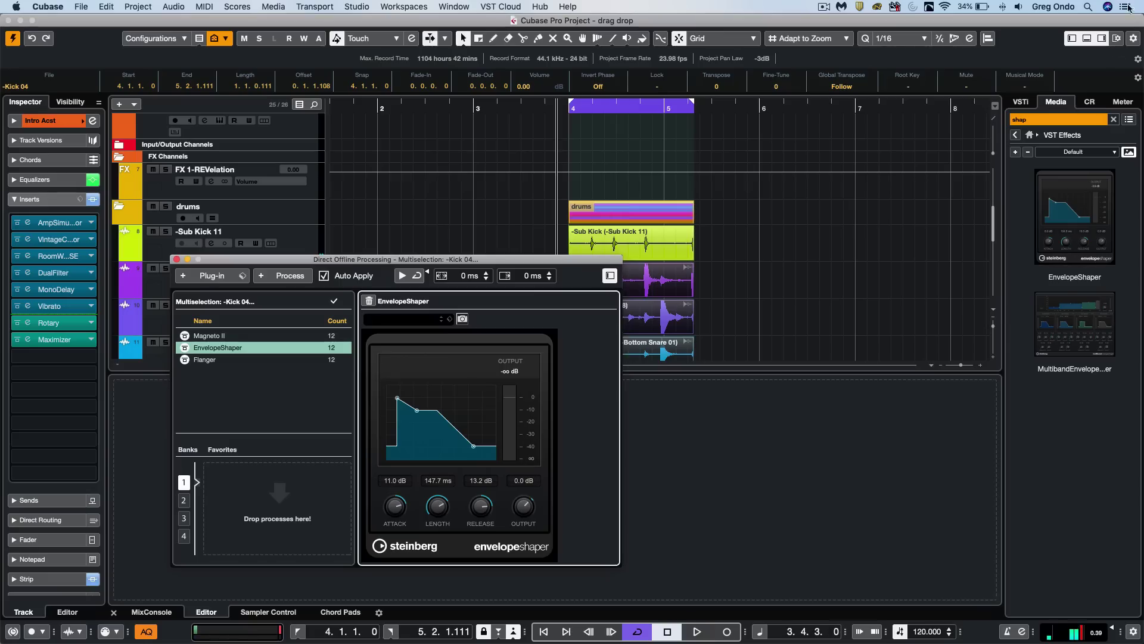
Delete Magneto II and Flanger from the offline process list, then move the window aside
right_click(223, 337)
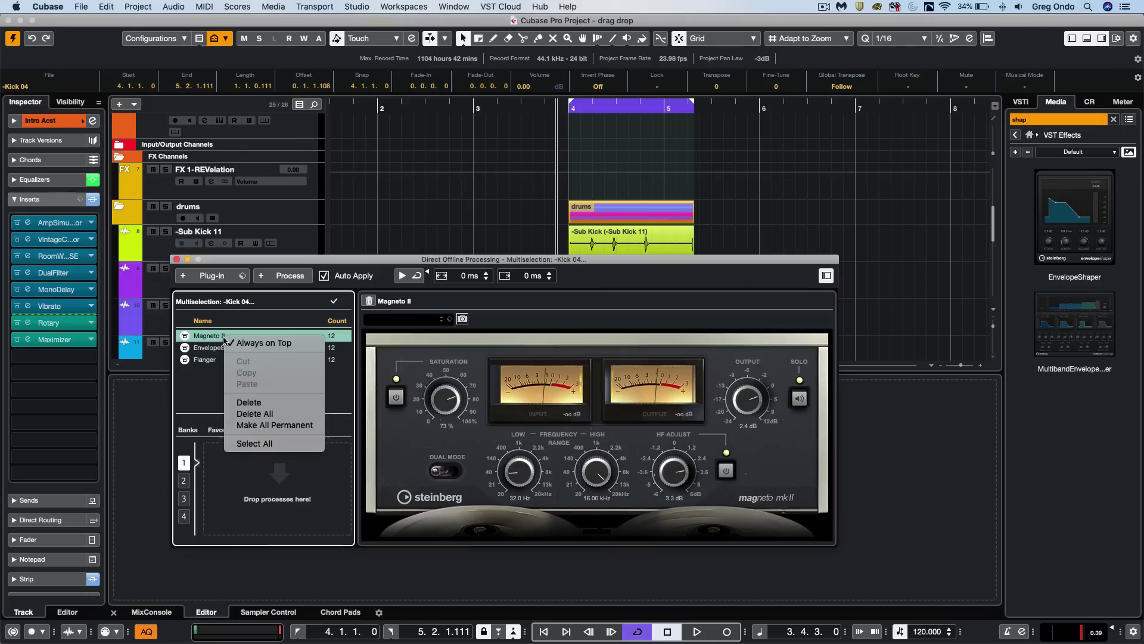
click(248, 403)
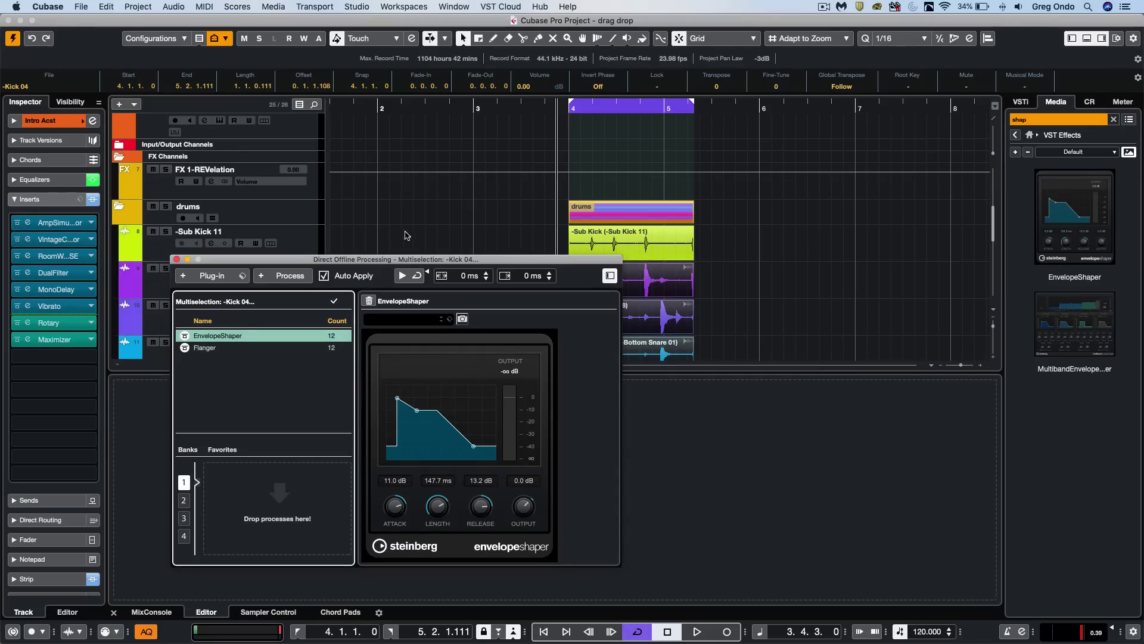
click(200, 349)
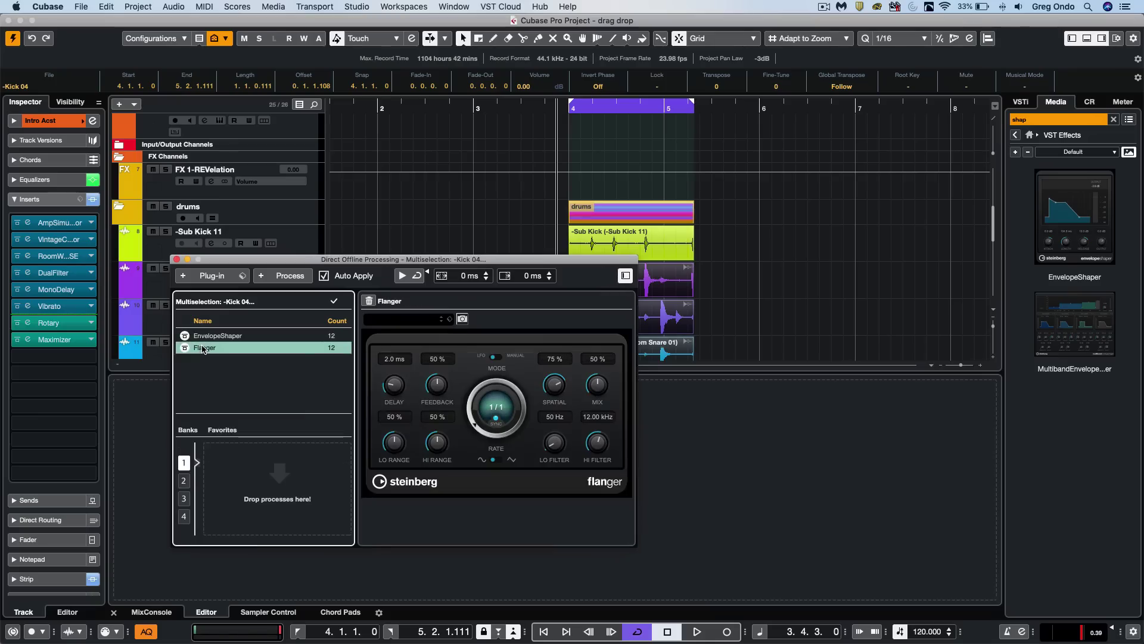
right_click(201, 348)
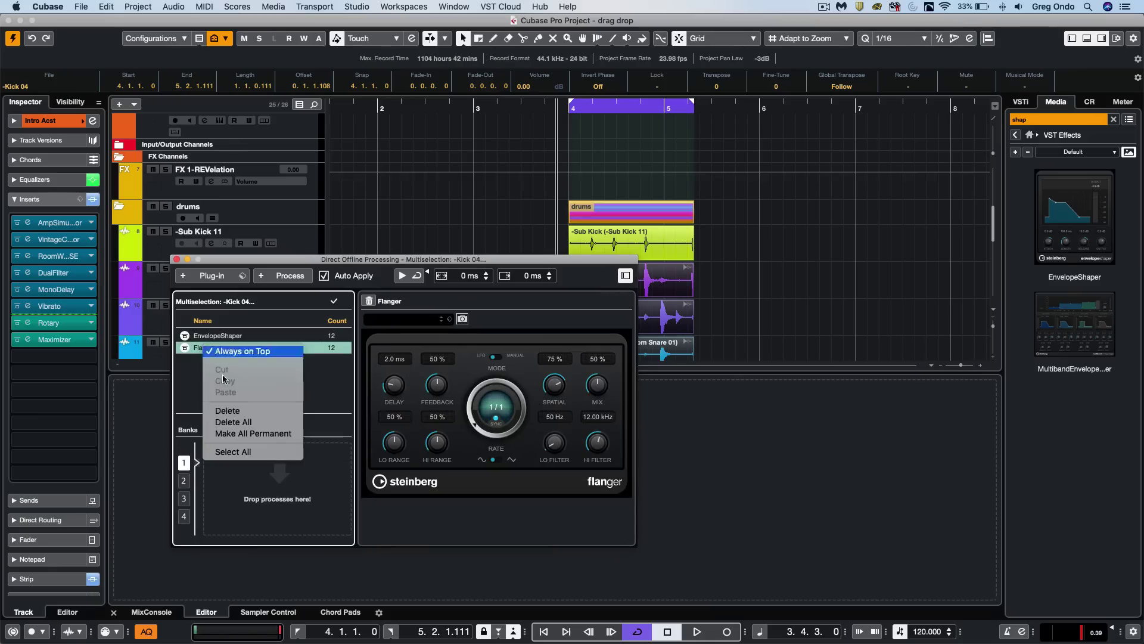
click(250, 412)
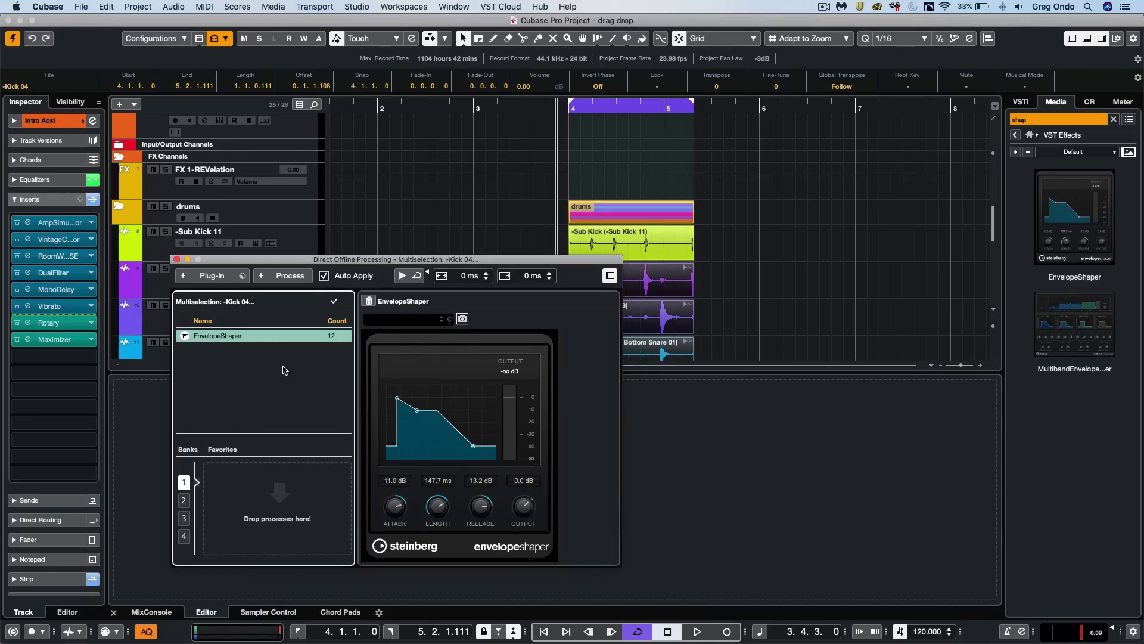
drag(493, 259, 996, 117)
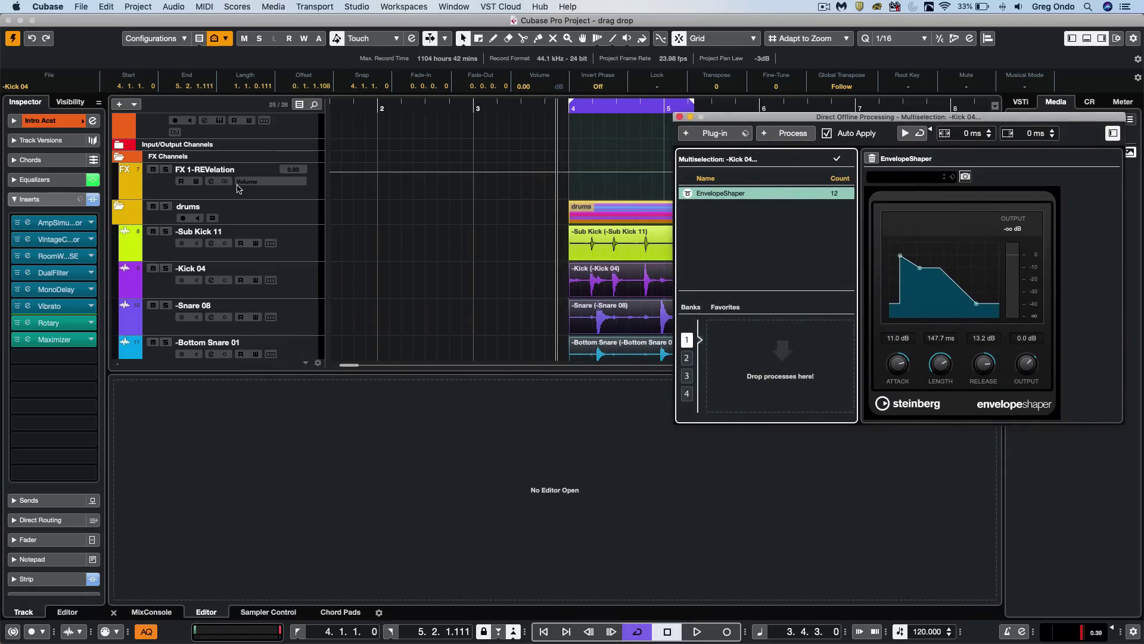
Show the MixConsole in the lower zone with its Inserts rack, scrolled left to Intro Acst
scroll(258, 213, up, 10)
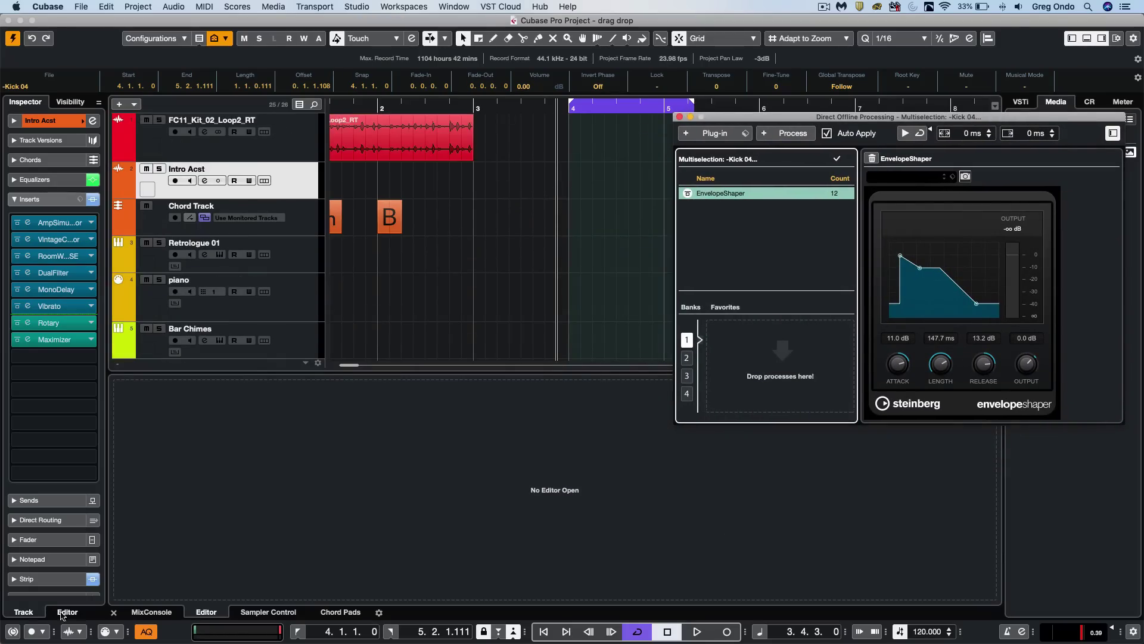
click(152, 612)
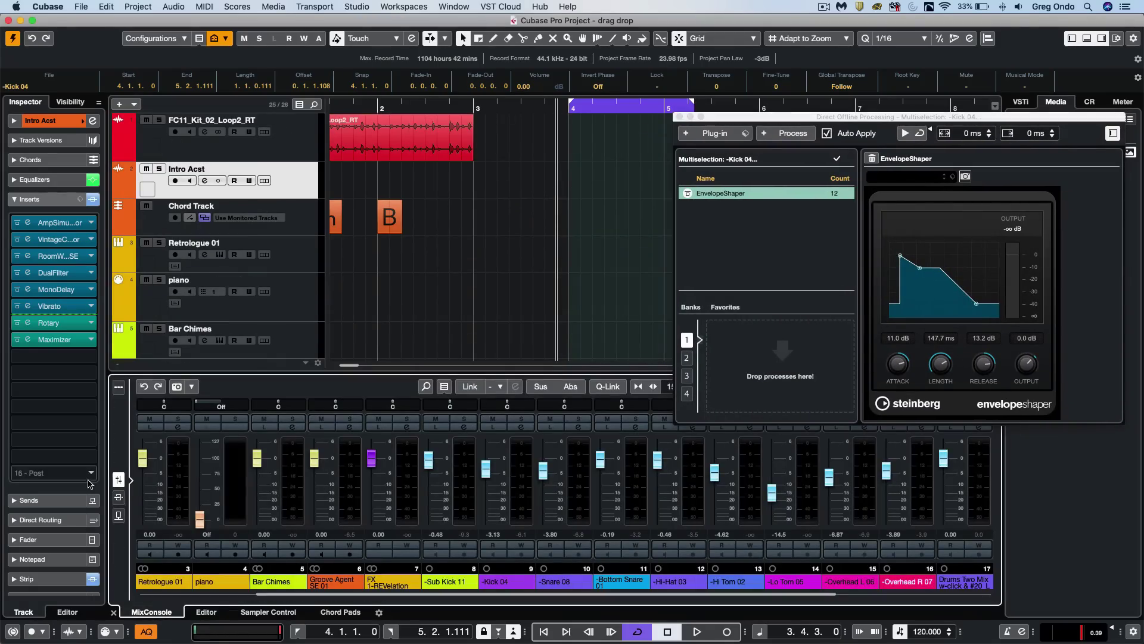
click(118, 497)
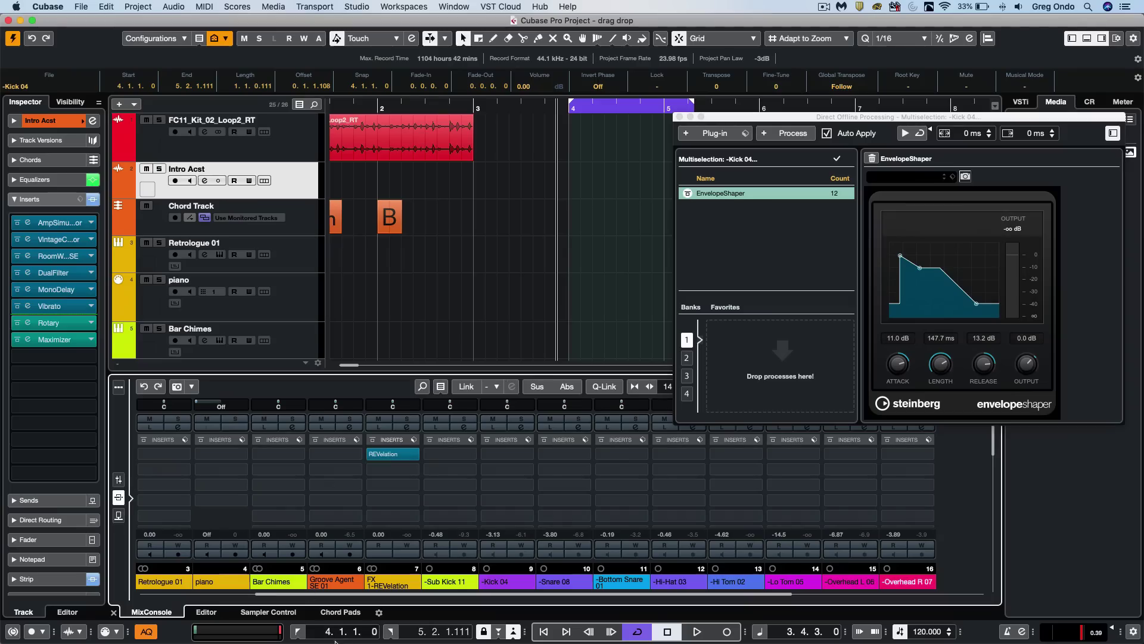
drag(311, 598, 195, 597)
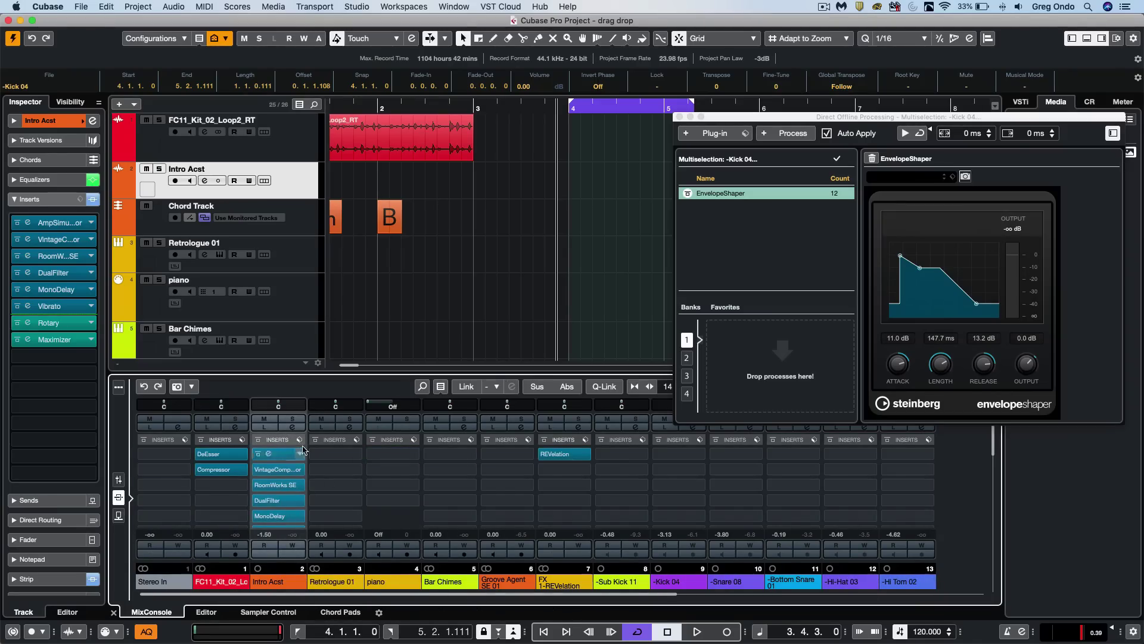
Drop Intro Acst's insert chain, AmpSimulator through MonoDelay, into the drum events' offline process list
drag(301, 440, 773, 245)
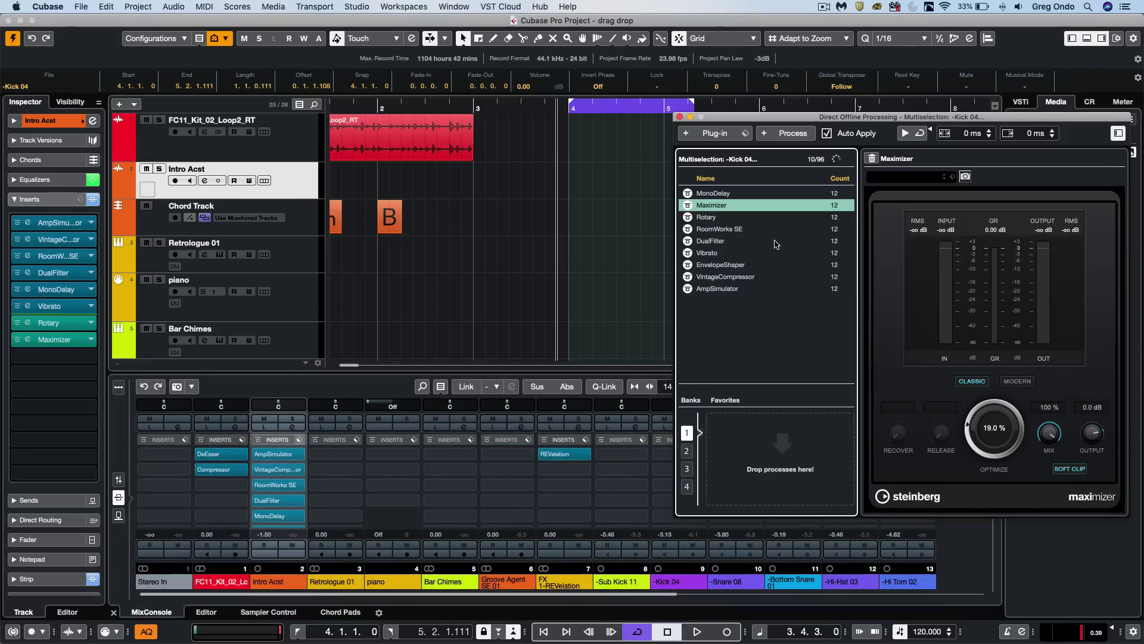
drag(775, 111, 757, 91)
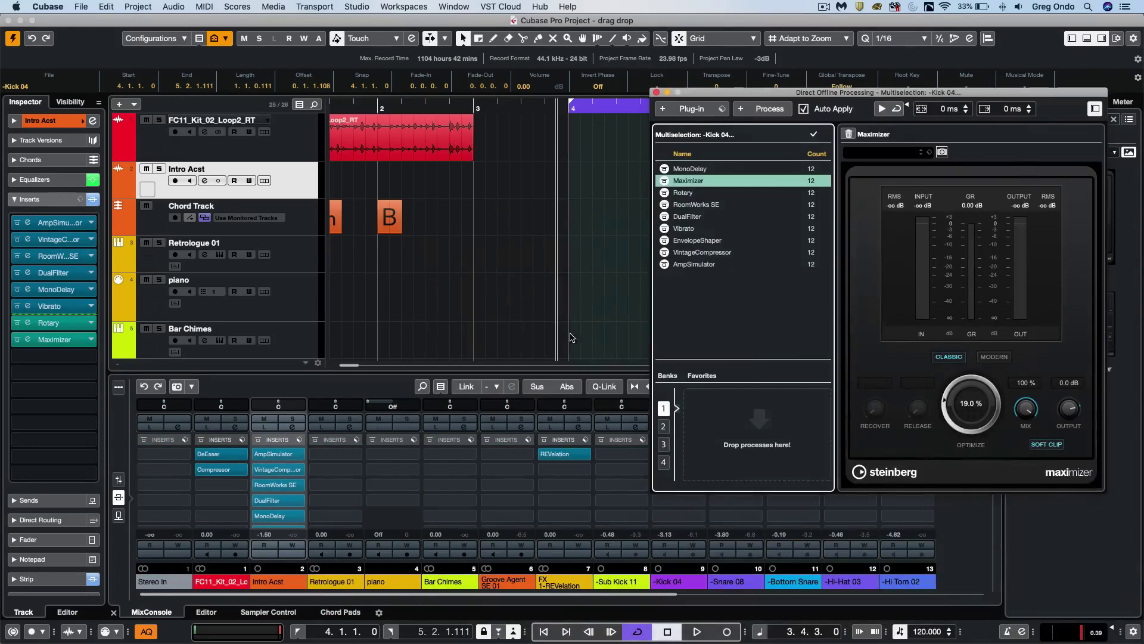